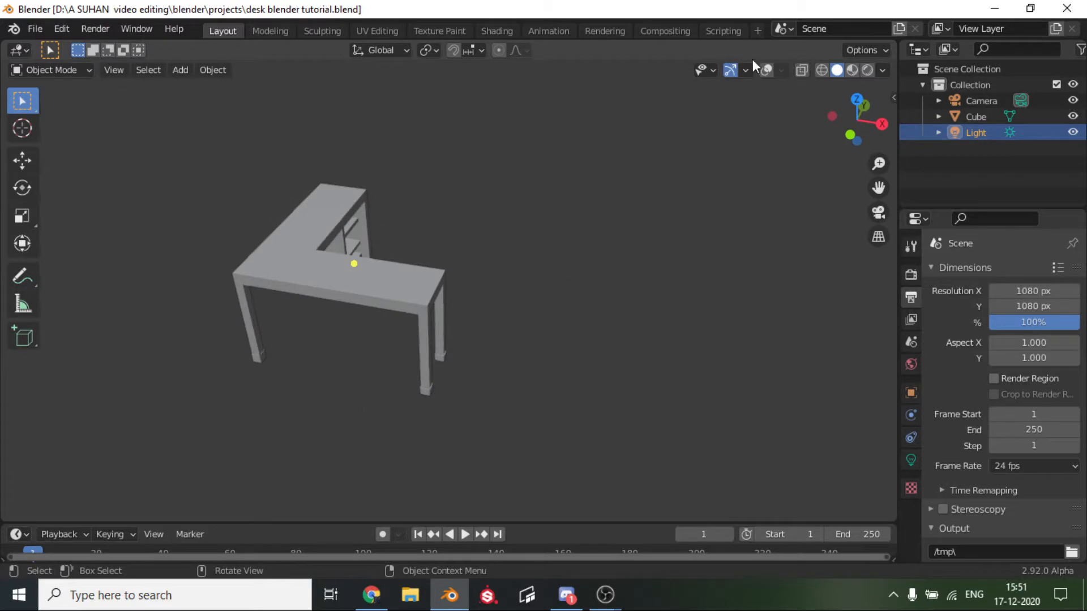
# Show the viewport overlays and delete the sun light from the scene.
pyautogui.click(767, 70)
pyautogui.moveTo(446, 222); pyautogui.dragTo(502, 201, button='middle')
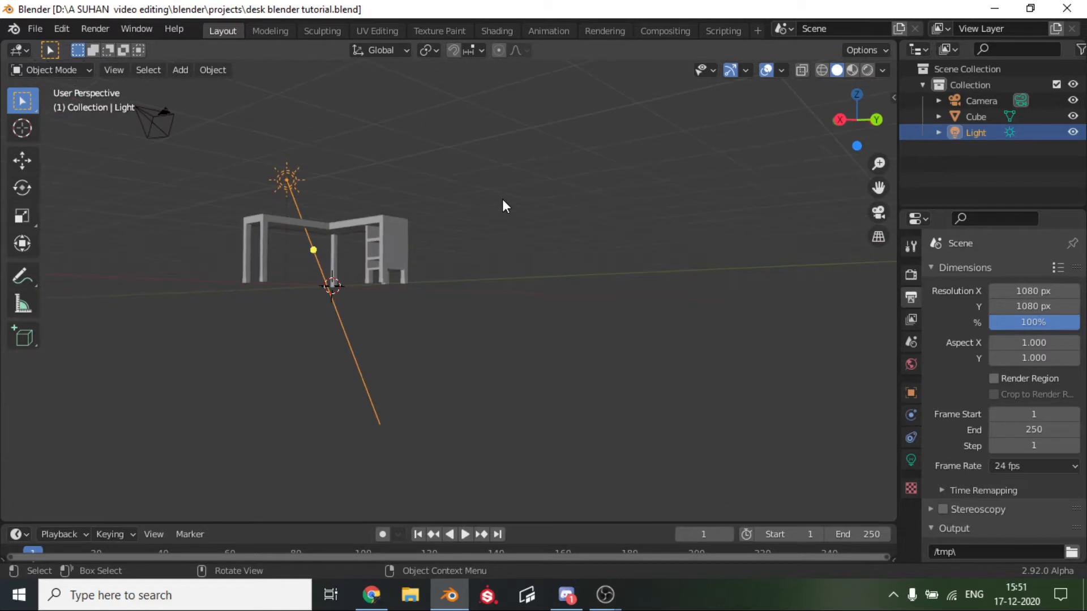
pyautogui.press('Delete')
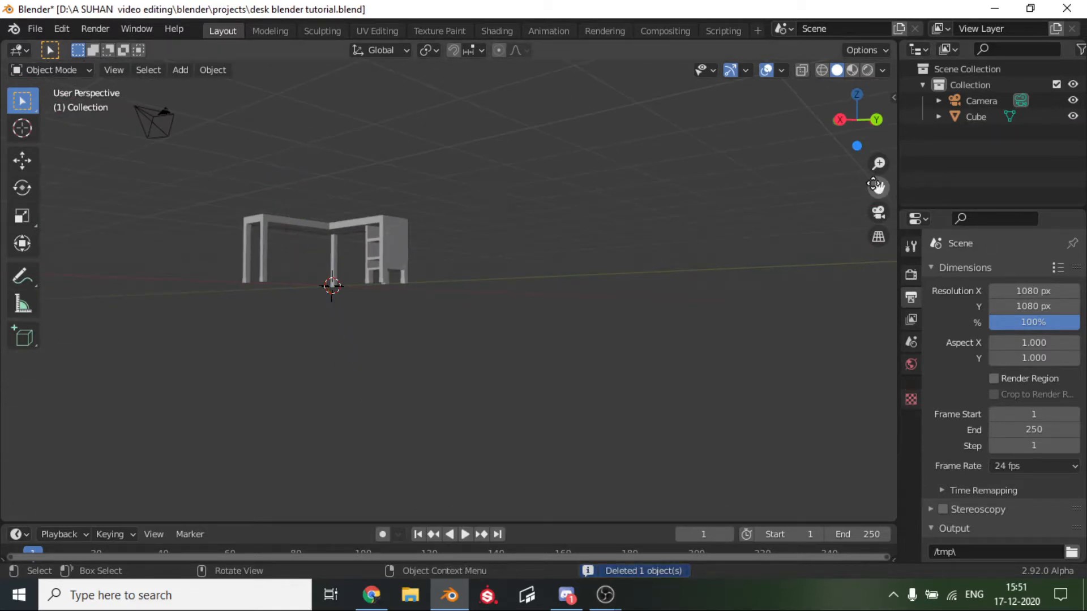
# Select the desk object.
pyautogui.moveTo(878, 189); pyautogui.dragTo(1016, 238)
pyautogui.scroll(3, 679, 225)
pyautogui.moveTo(679, 224); pyautogui.dragTo(666, 131, button='middle')
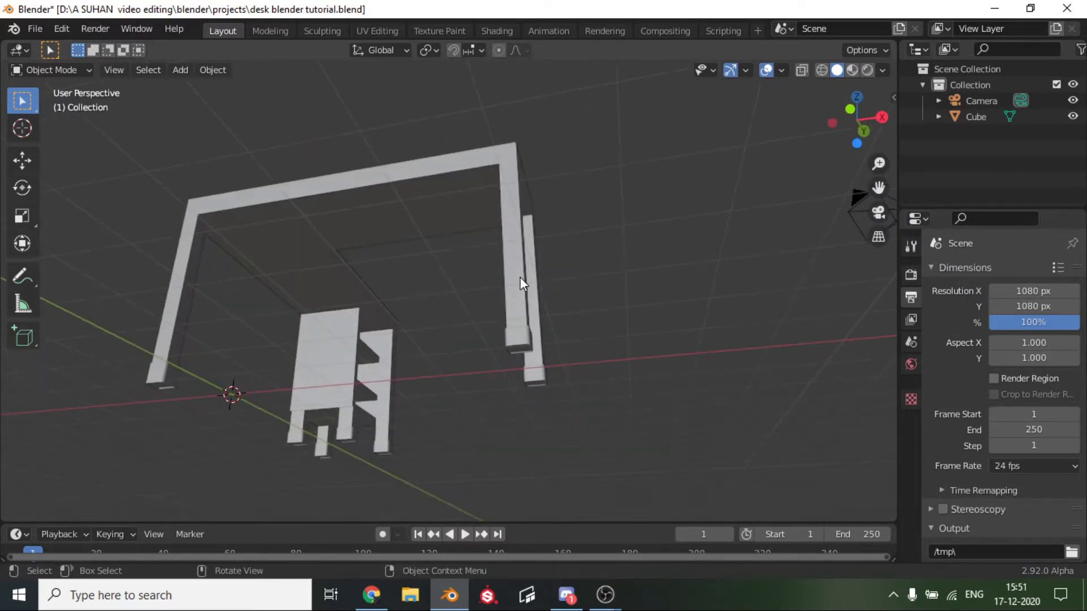
pyautogui.scroll(5, 519, 276)
pyautogui.moveTo(519, 277); pyautogui.dragTo(392, 399, button='middle')
pyautogui.click(431, 323)
pyautogui.scroll(-4, 431, 323)
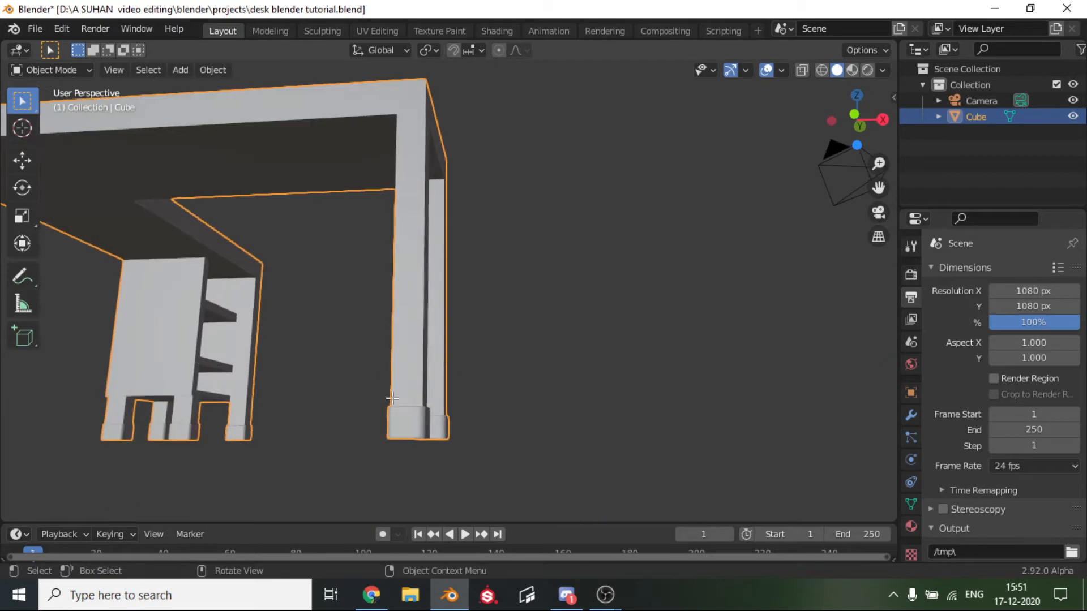
pyautogui.press('Tab')
pyautogui.press('l')
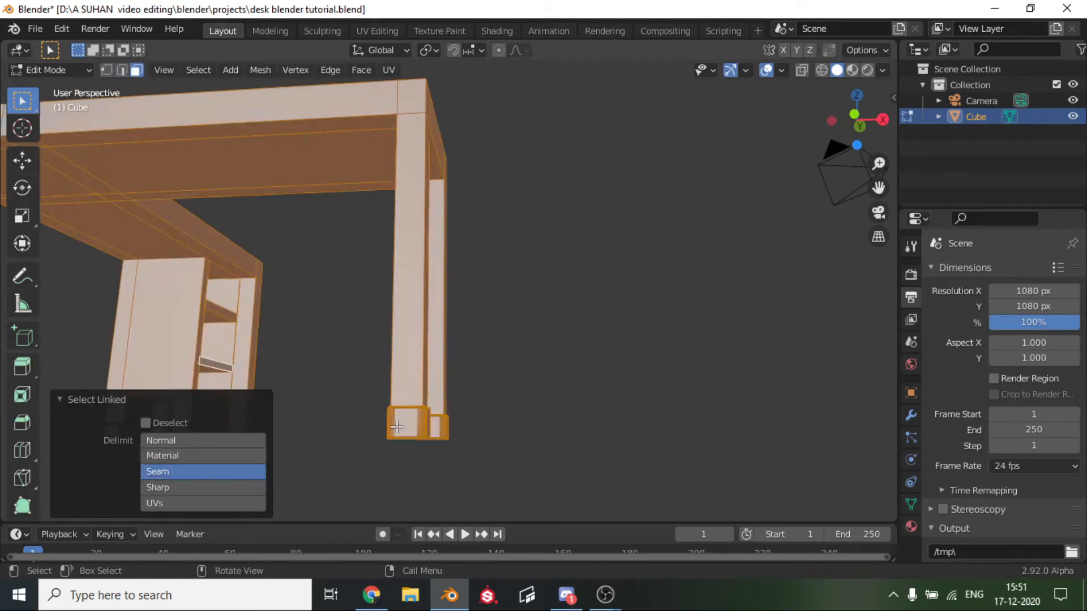
pyautogui.click(474, 440)
pyautogui.moveTo(425, 417); pyautogui.dragTo(194, 459, button='middle')
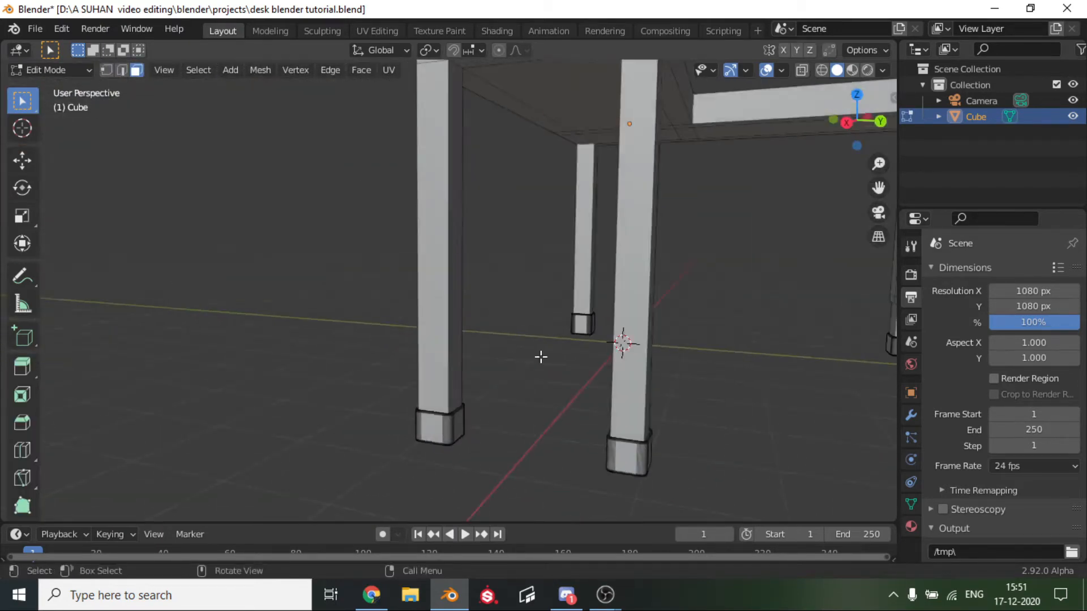
pyautogui.press('Tab')
# Switch to the Shading workspace with the desk selected.
pyautogui.moveTo(542, 356); pyautogui.dragTo(478, 183, button='middle')
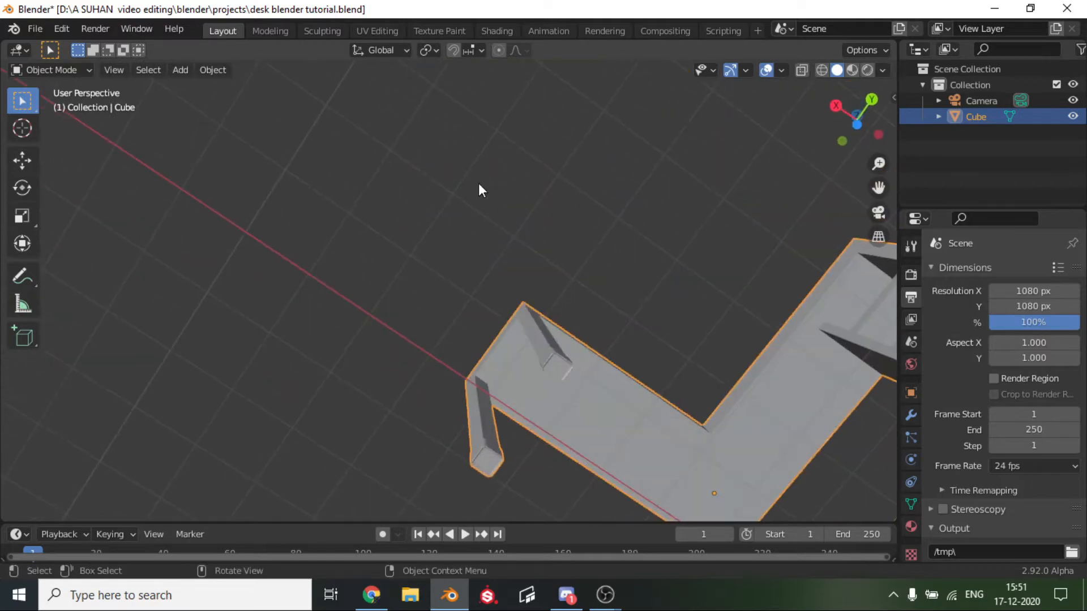
pyautogui.scroll(3, 514, 292)
pyautogui.moveTo(878, 188); pyautogui.dragTo(602, 112)
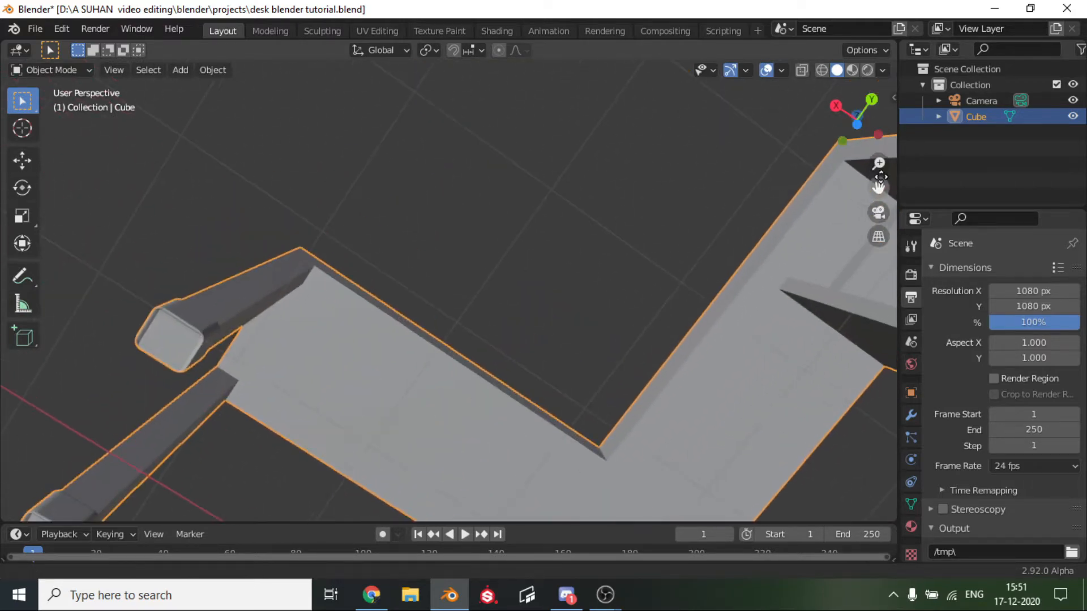
pyautogui.scroll(-5, 548, 311)
pyautogui.moveTo(548, 310); pyautogui.dragTo(626, 428, button='middle')
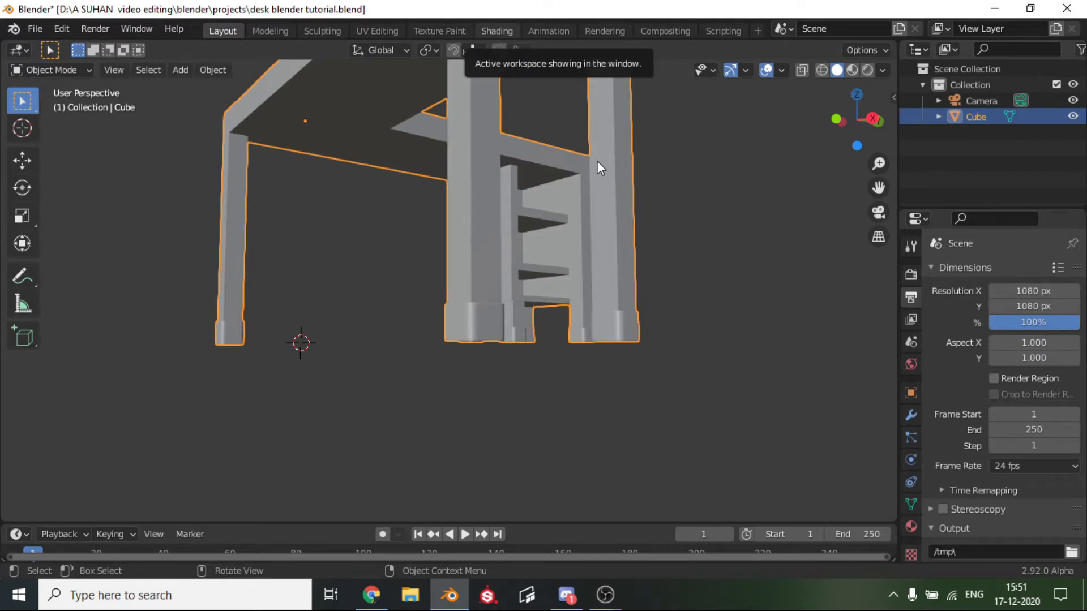
pyautogui.click(497, 31)
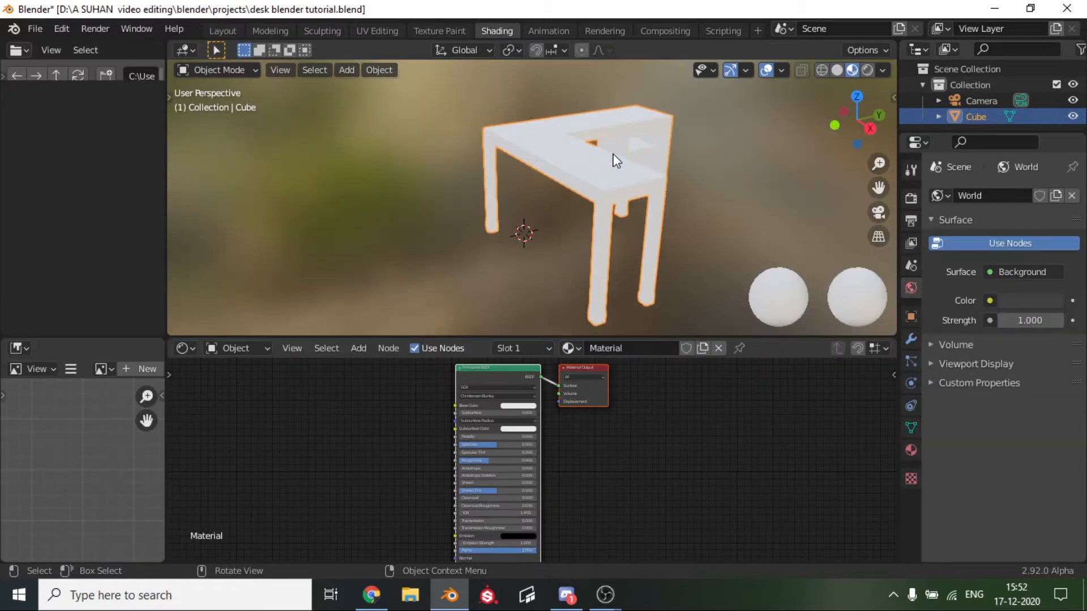
pyautogui.scroll(1, 616, 161)
pyautogui.scroll(-3, 617, 161)
pyautogui.scroll(1, 616, 161)
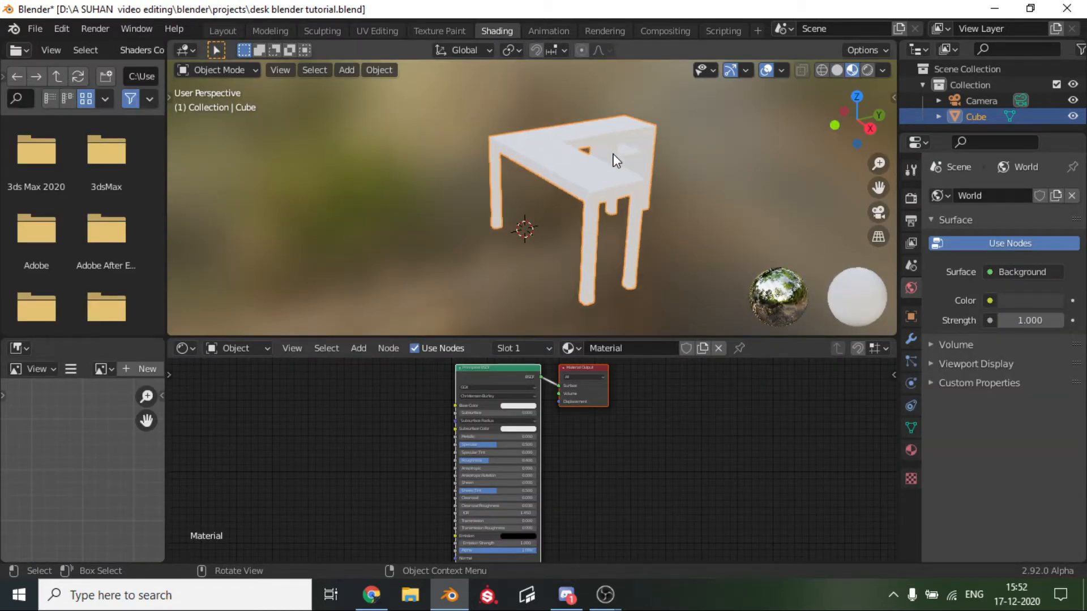
pyautogui.moveTo(617, 161); pyautogui.dragTo(287, 121, button='middle')
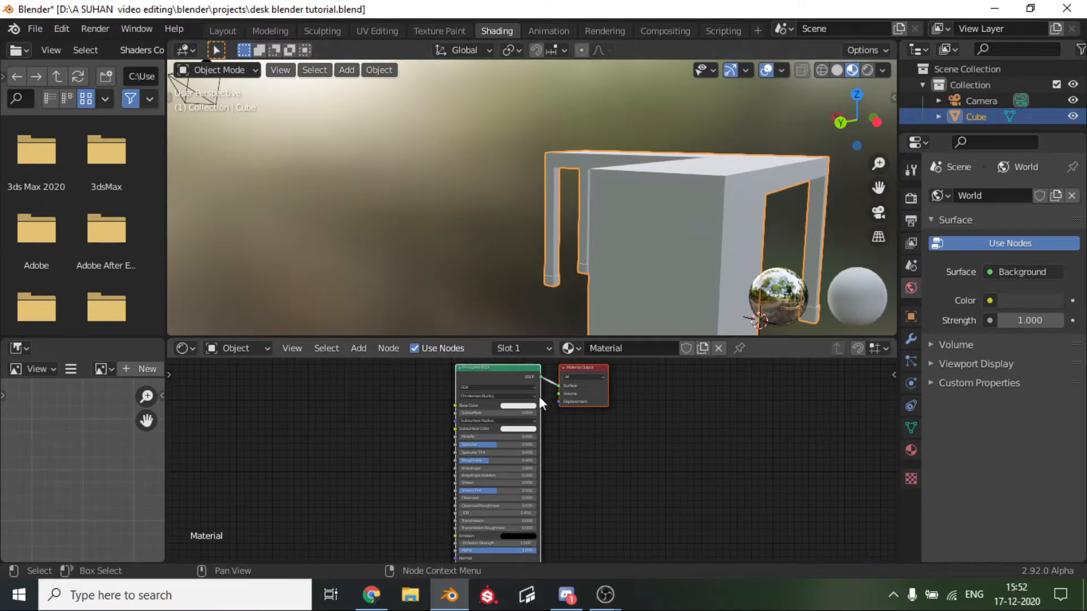
# Unlink the desk's existing material and create a new material for it.
pyautogui.scroll(-1, 541, 401)
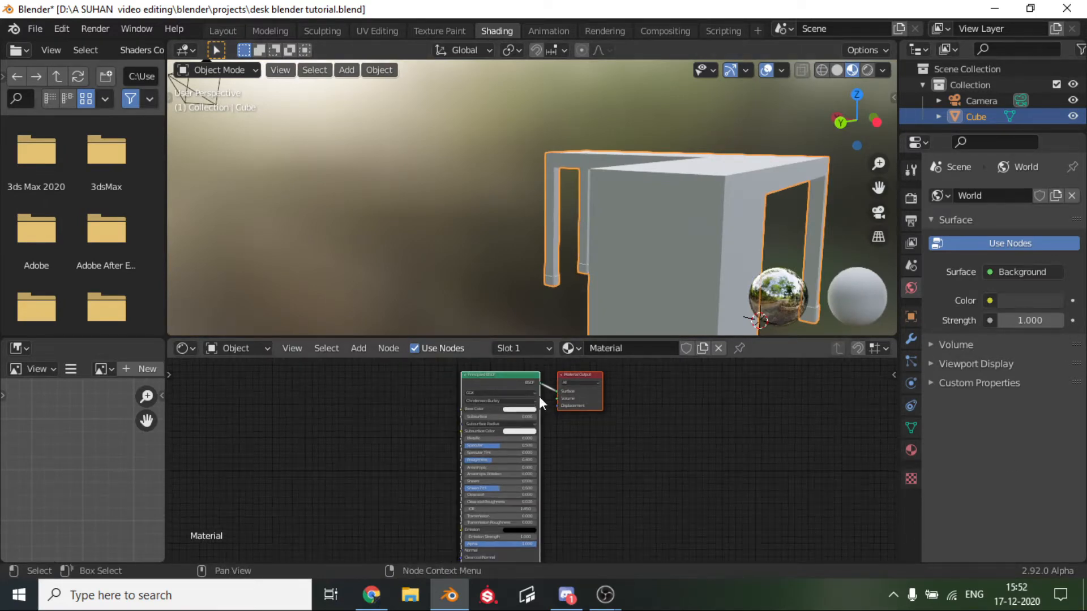
pyautogui.click(719, 348)
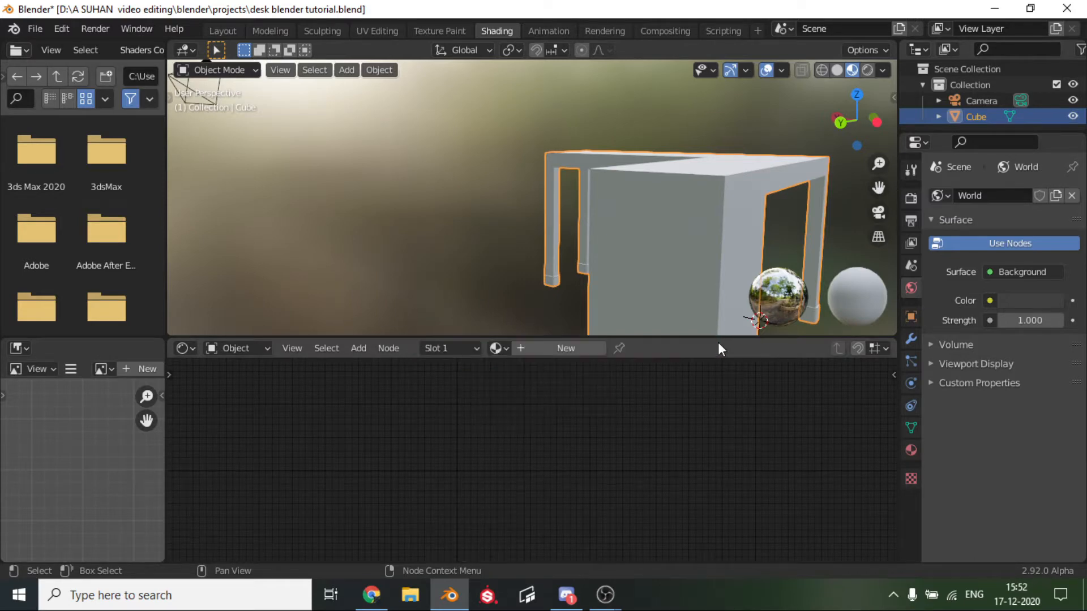
pyautogui.click(543, 350)
# Load the WoodFloor039 2K texture maps into the new material and wire them with mapping nodes to the Principled BSDF.
pyautogui.scroll(5, 548, 210)
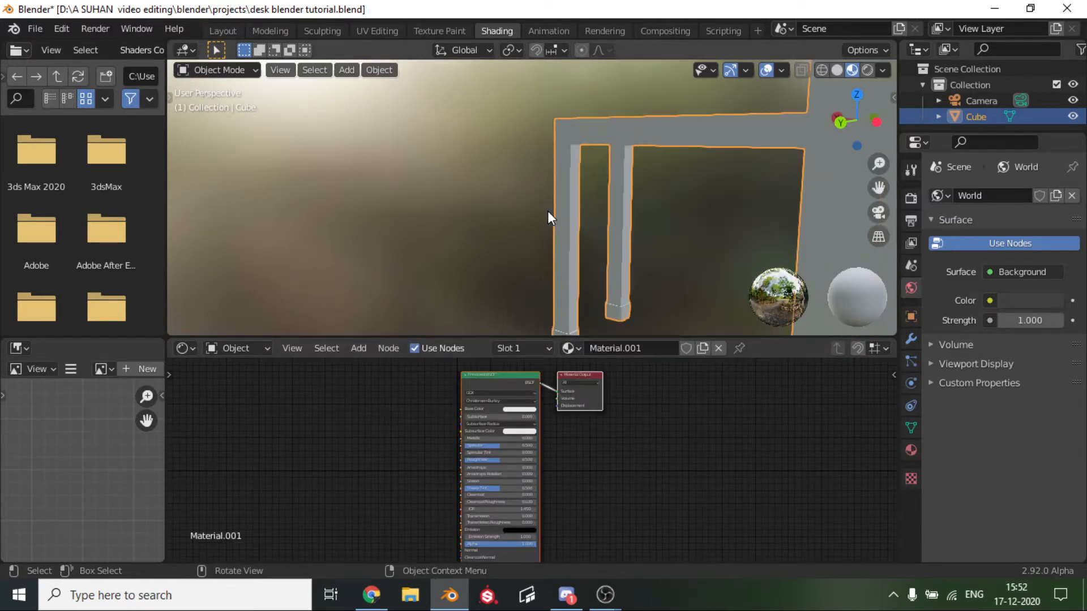
pyautogui.moveTo(630, 213); pyautogui.dragTo(811, 142, button='middle')
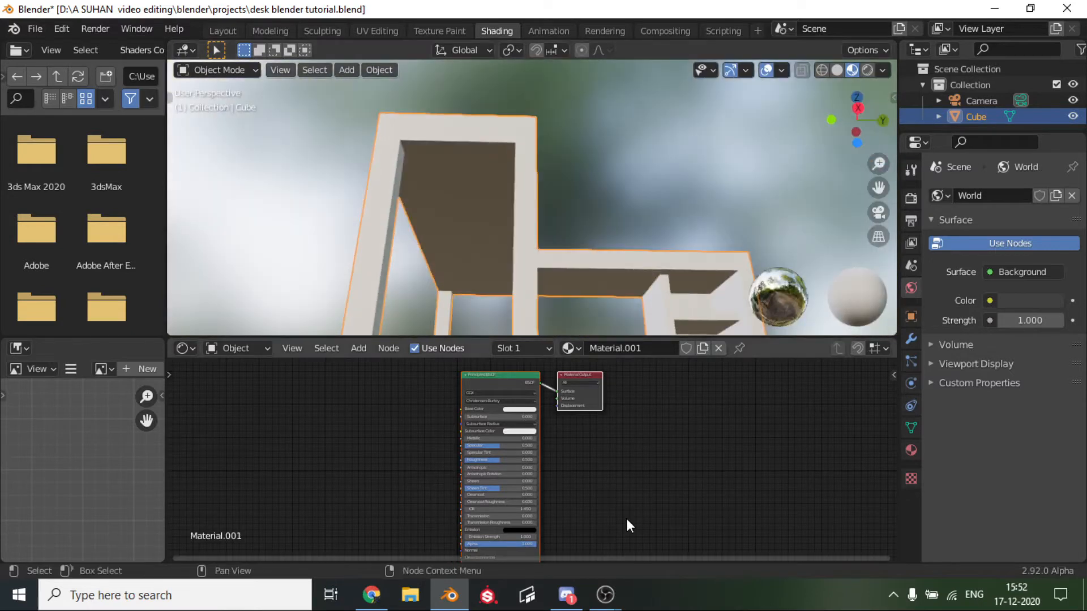
pyautogui.scroll(2, 626, 517)
pyautogui.moveTo(576, 442); pyautogui.dragTo(827, 467, button='middle')
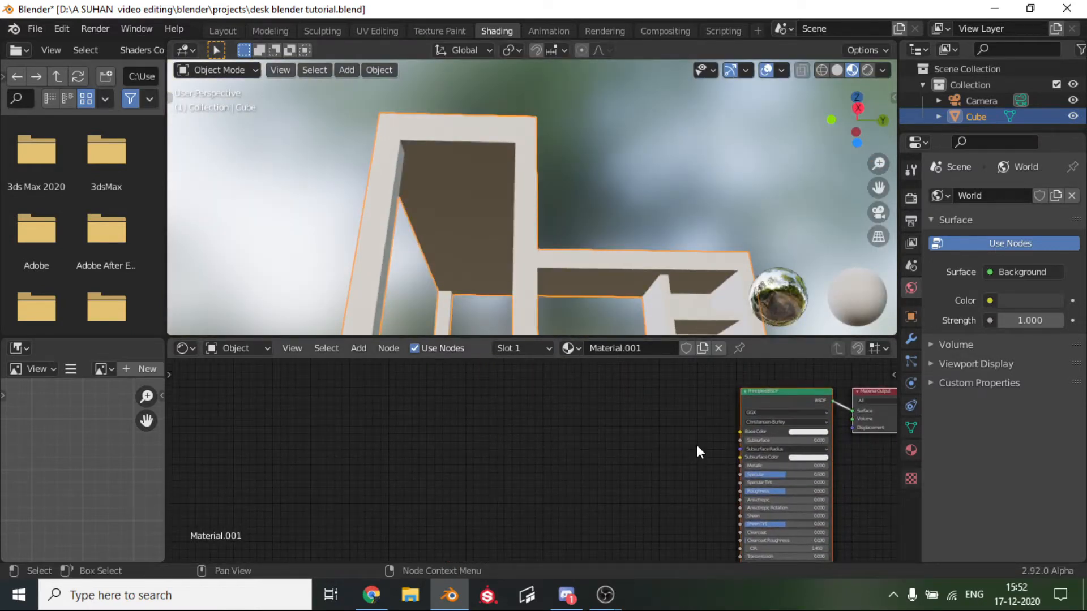
pyautogui.scroll(2, 697, 448)
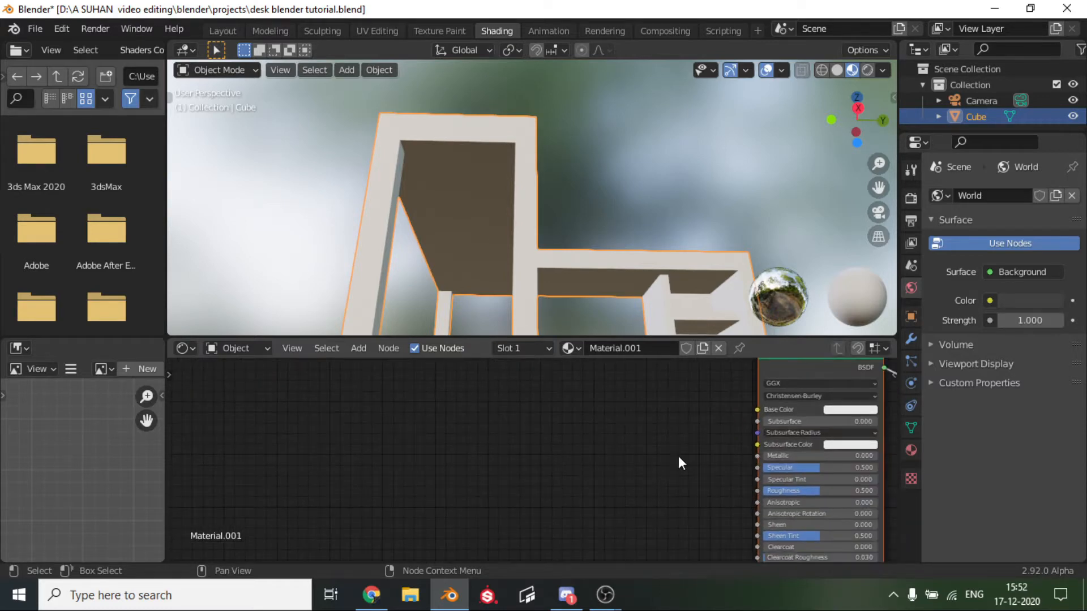
pyautogui.moveTo(679, 458); pyautogui.dragTo(563, 495, button='middle')
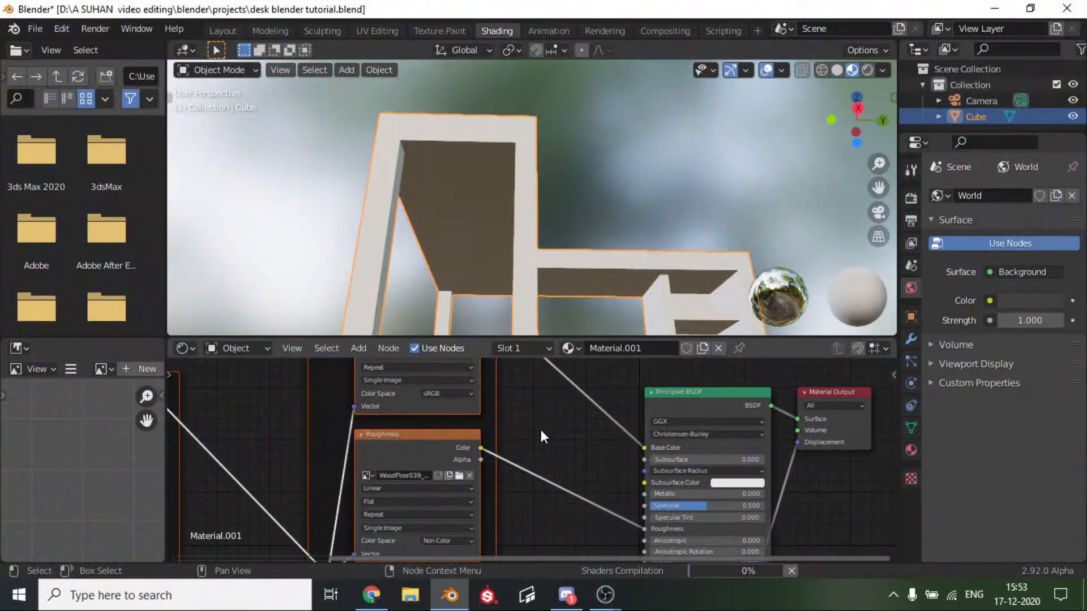
pyautogui.scroll(-2, 541, 430)
# Examine the wood texture on the desk's top surface and front edge.
pyautogui.scroll(-3, 490, 232)
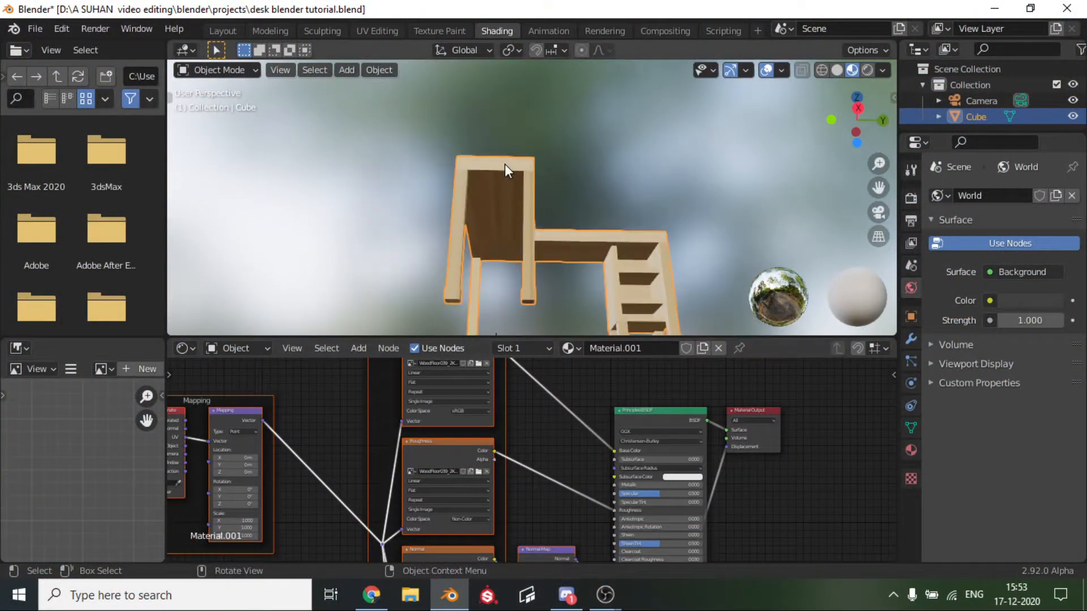
pyautogui.moveTo(487, 172); pyautogui.dragTo(191, 108, button='middle')
pyautogui.scroll(5, 355, 171)
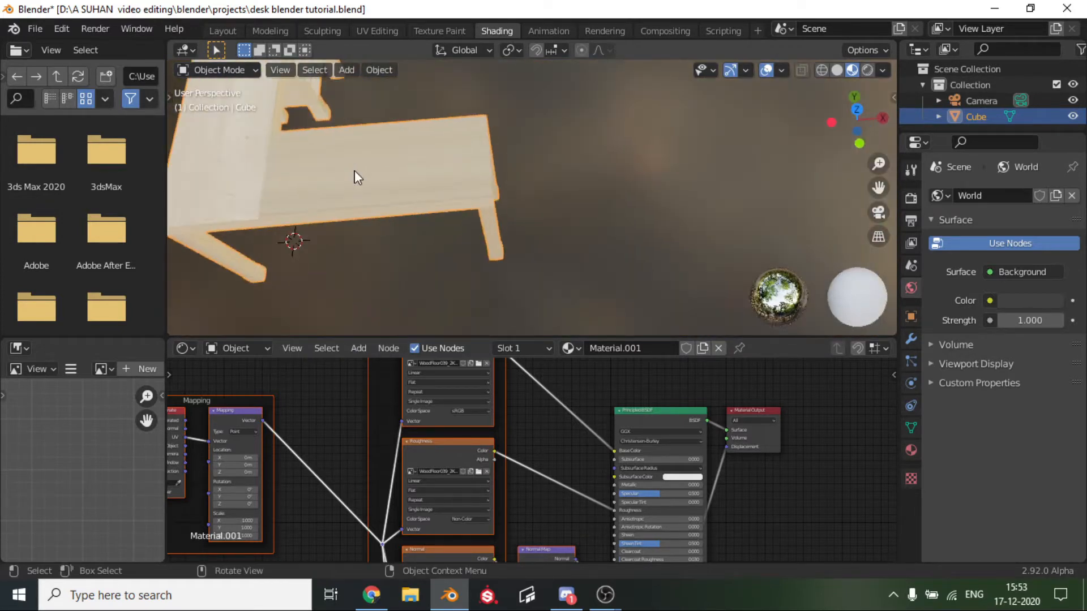
pyautogui.moveTo(876, 184); pyautogui.dragTo(439, 258)
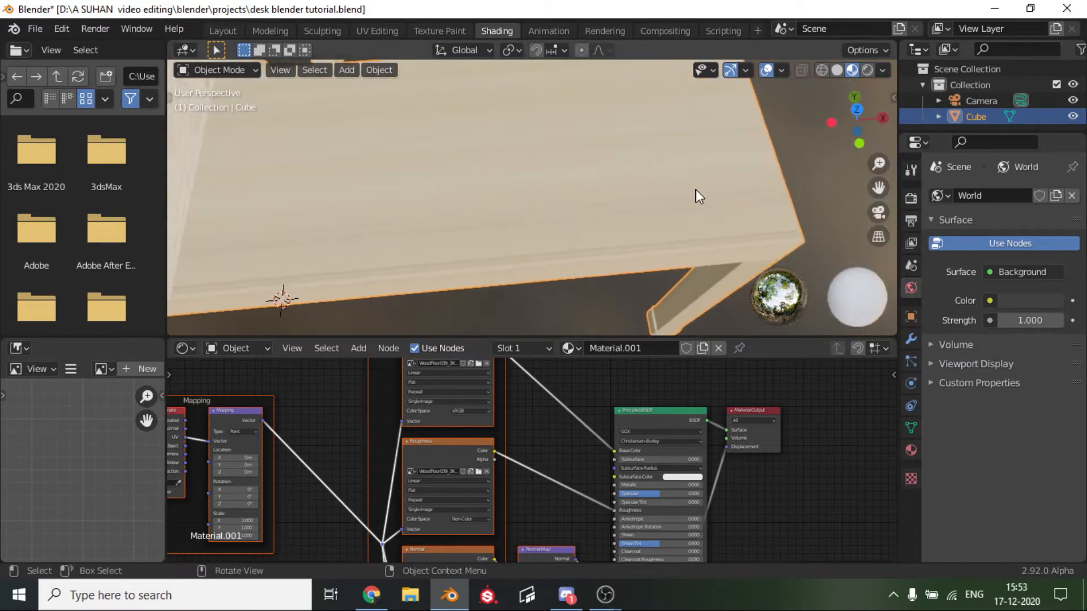
pyautogui.scroll(2, 601, 202)
pyautogui.moveTo(600, 208); pyautogui.dragTo(418, 154, button='middle')
pyautogui.scroll(-3, 422, 155)
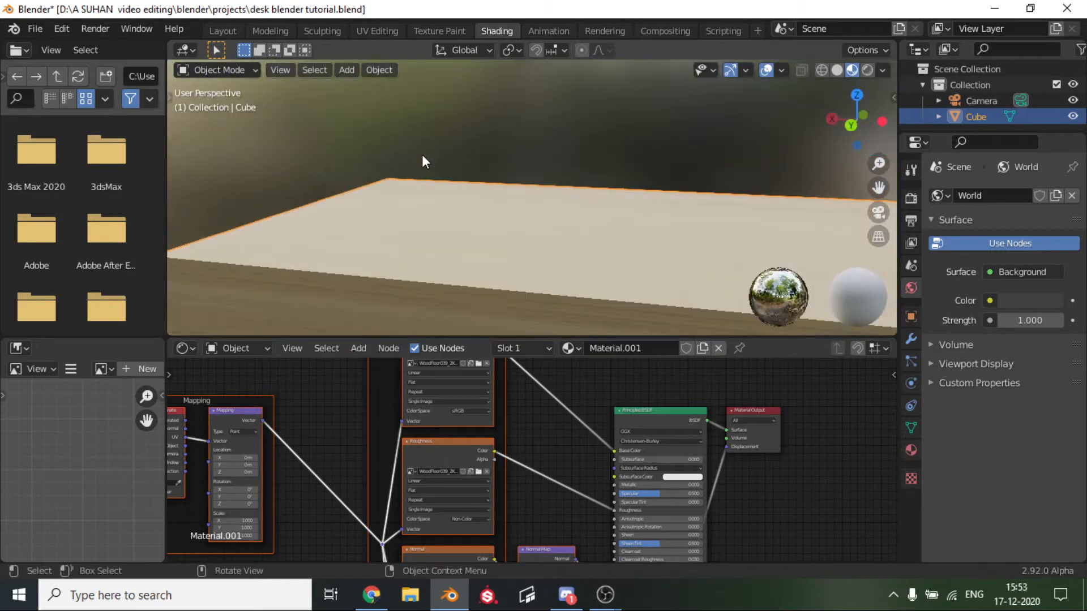
pyautogui.scroll(-1, 423, 162)
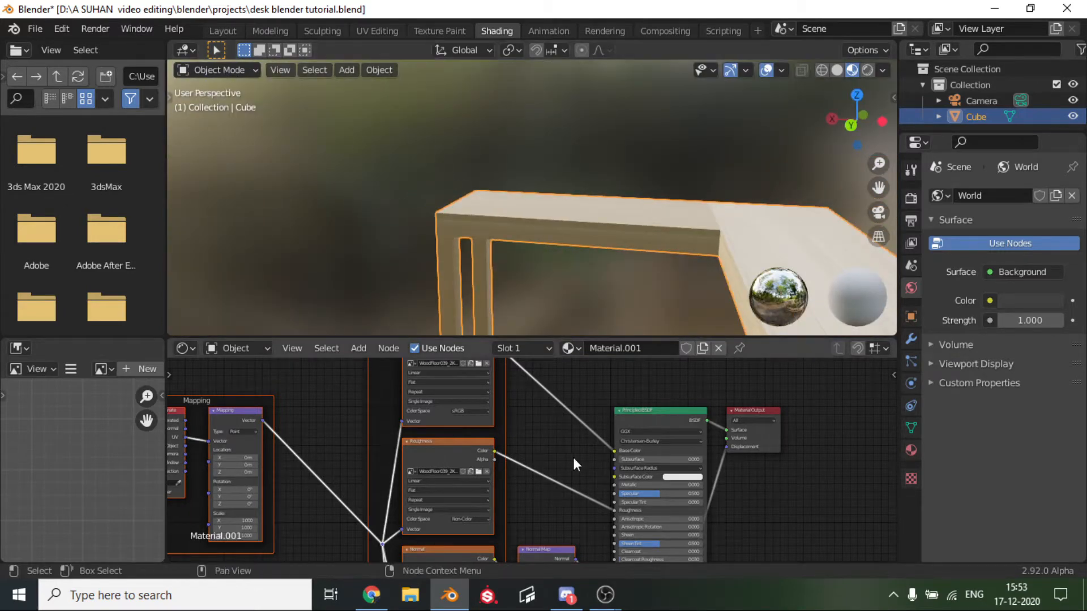
# Examine the material's texture node setup and the direction of the wood grain on the desk's legs and underside.
pyautogui.scroll(-3, 589, 448)
pyautogui.moveTo(590, 432); pyautogui.dragTo(664, 467, button='middle')
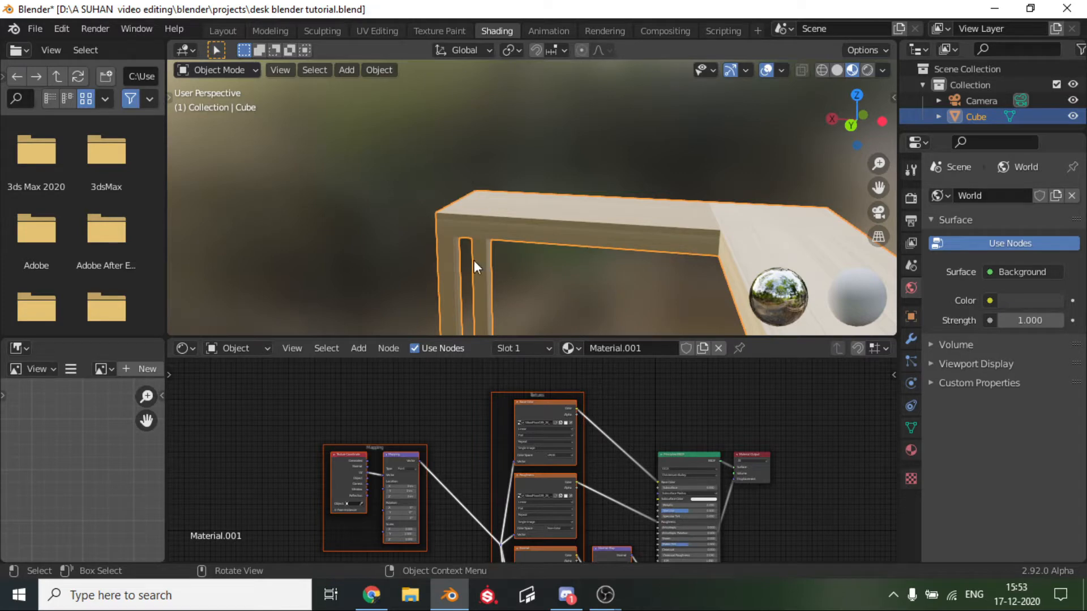
pyautogui.scroll(2, 507, 253)
pyautogui.moveTo(498, 228); pyautogui.dragTo(670, 171, button='middle')
pyautogui.moveTo(509, 185); pyautogui.dragTo(522, 233, button='middle')
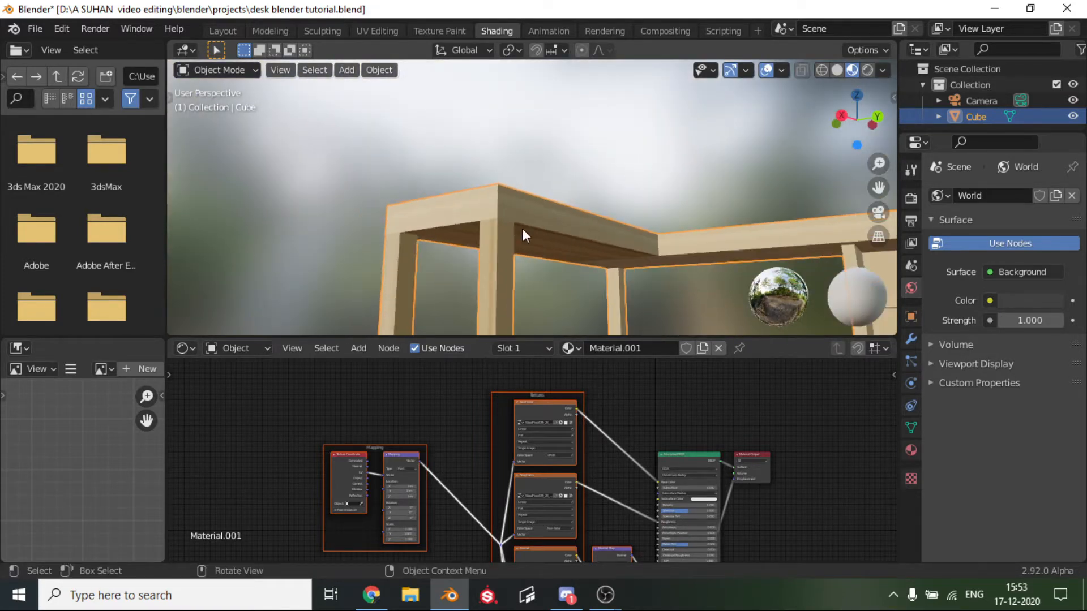
pyautogui.moveTo(886, 190); pyautogui.dragTo(908, 109)
pyautogui.scroll(2, 522, 187)
pyautogui.scroll(-3, 522, 187)
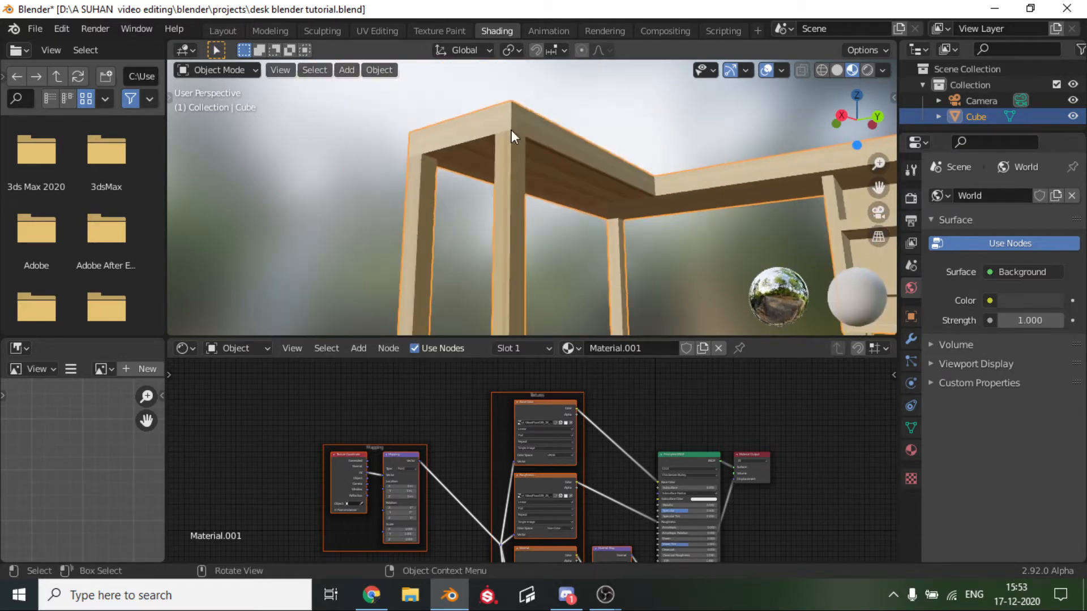
# Switch to the UV Editing workspace and show the desk with Material Preview shading.
pyautogui.click(380, 36)
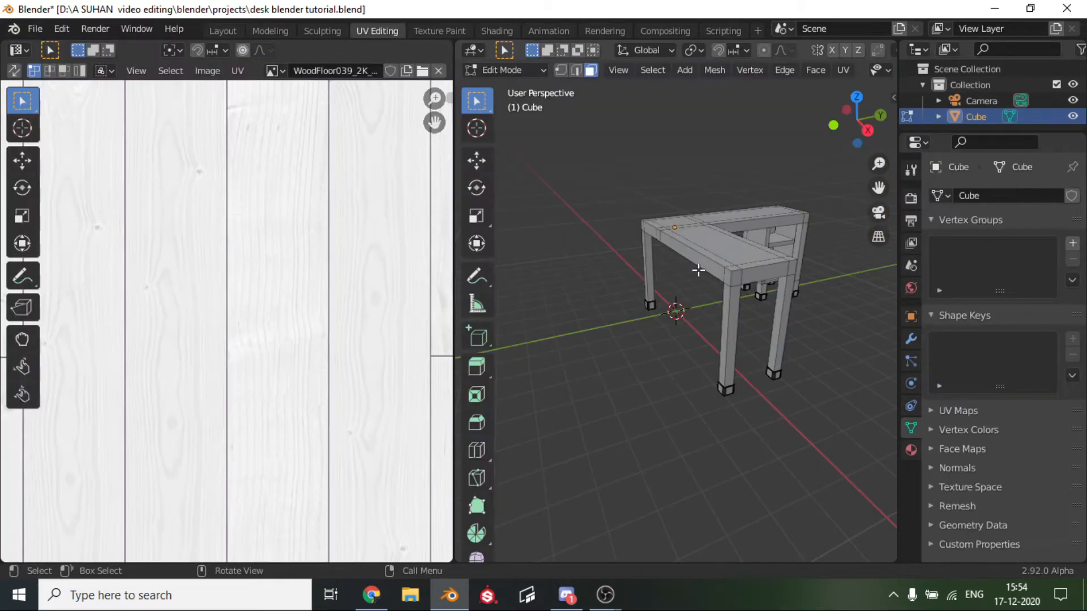
pyautogui.scroll(-5, 679, 70)
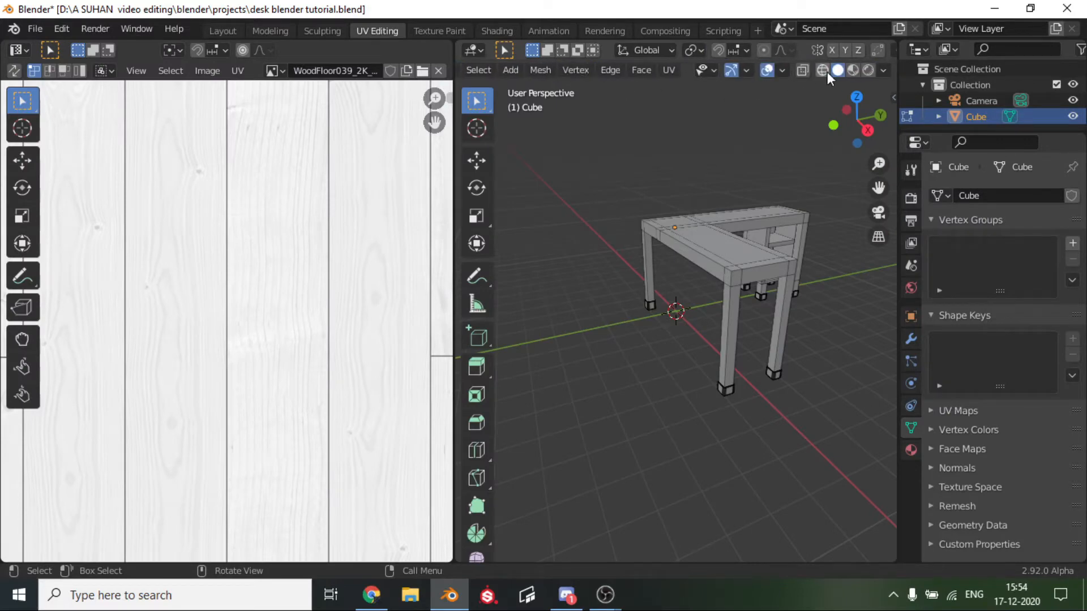
pyautogui.click(853, 70)
pyautogui.scroll(5, 776, 276)
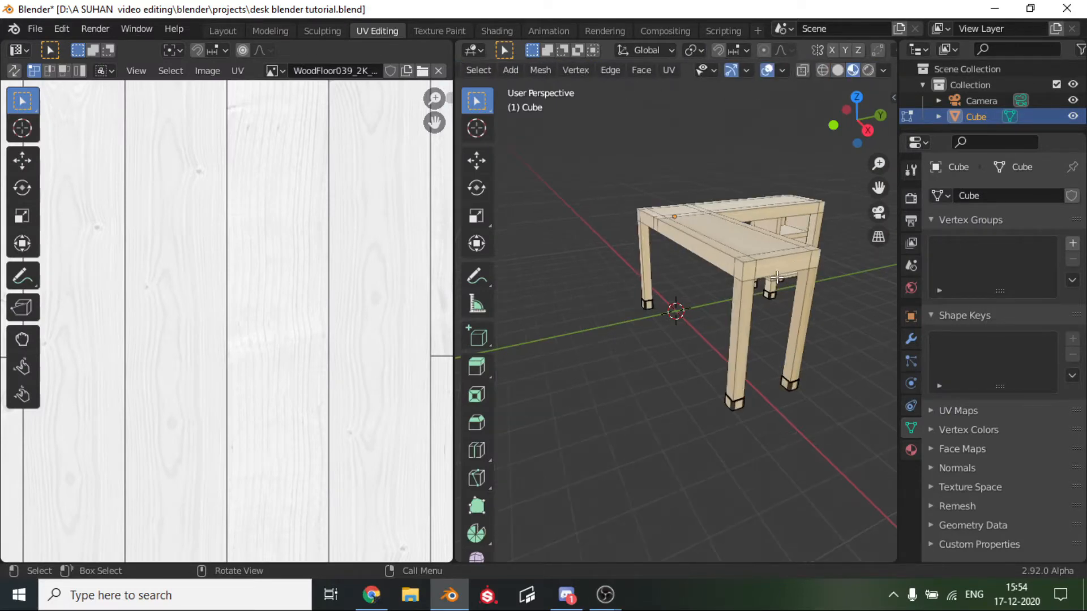
pyautogui.scroll(-2, 777, 277)
pyautogui.moveTo(816, 223); pyautogui.dragTo(725, 240, button='middle')
# Unwrap the large central face on top of the desk's front wing.
pyautogui.click(691, 235)
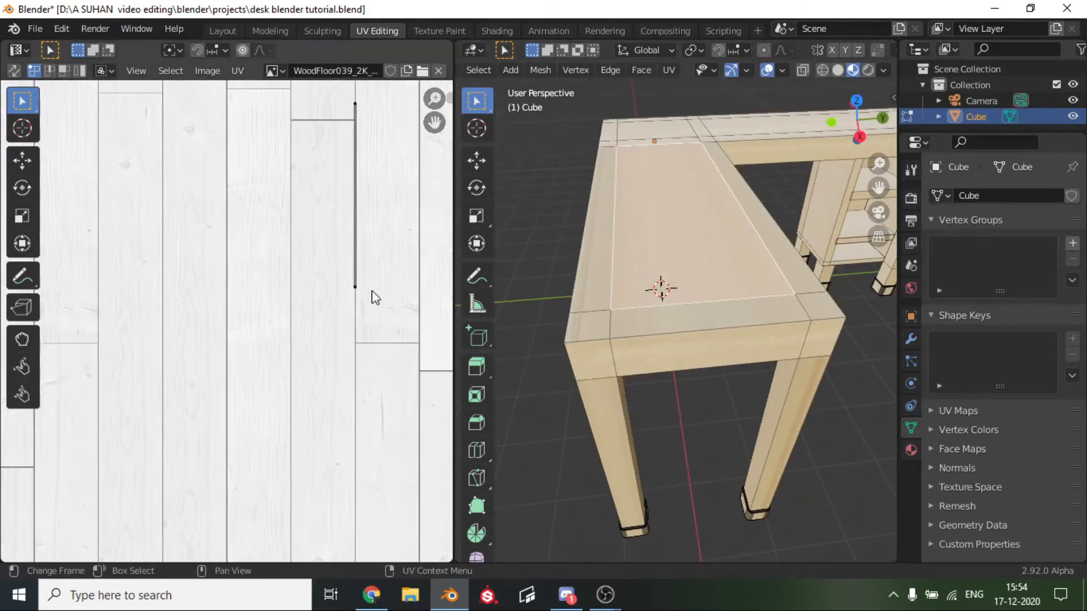
pyautogui.press('u')
pyautogui.click(583, 274)
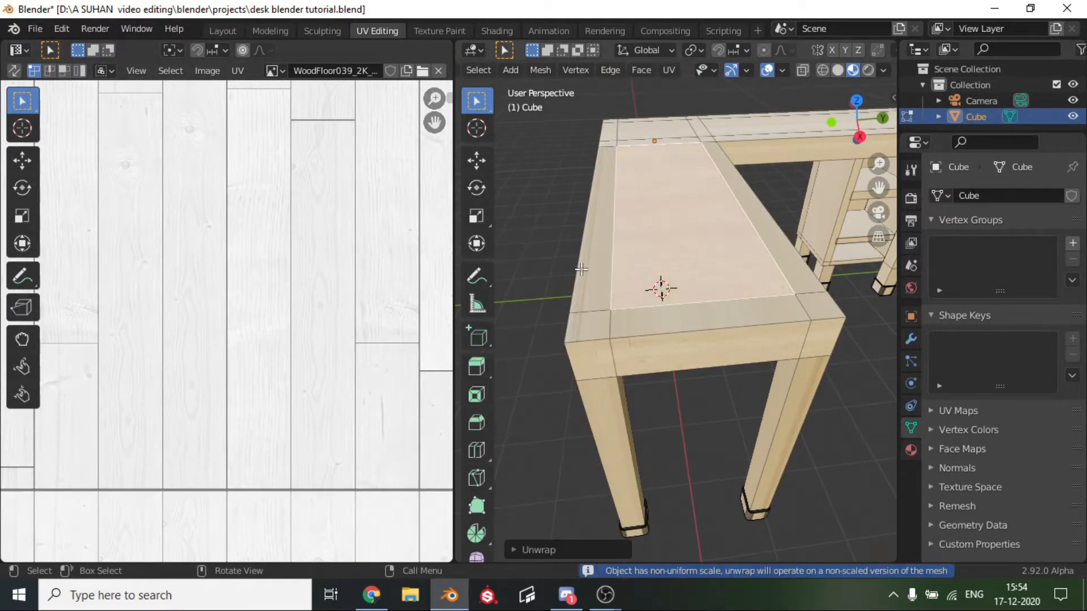
pyautogui.scroll(3, 619, 278)
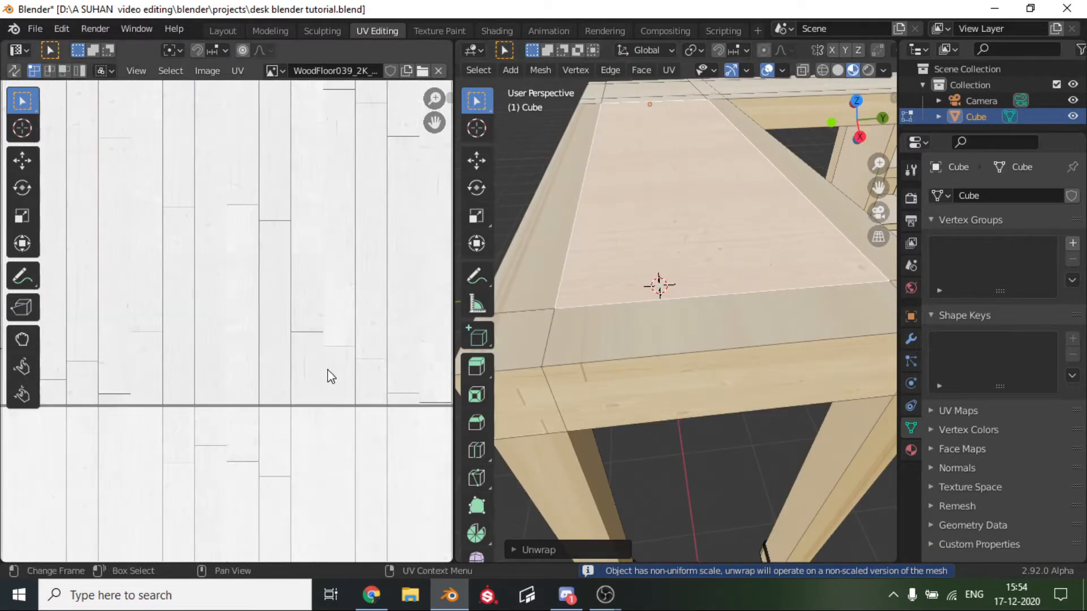
pyautogui.scroll(-3, 328, 376)
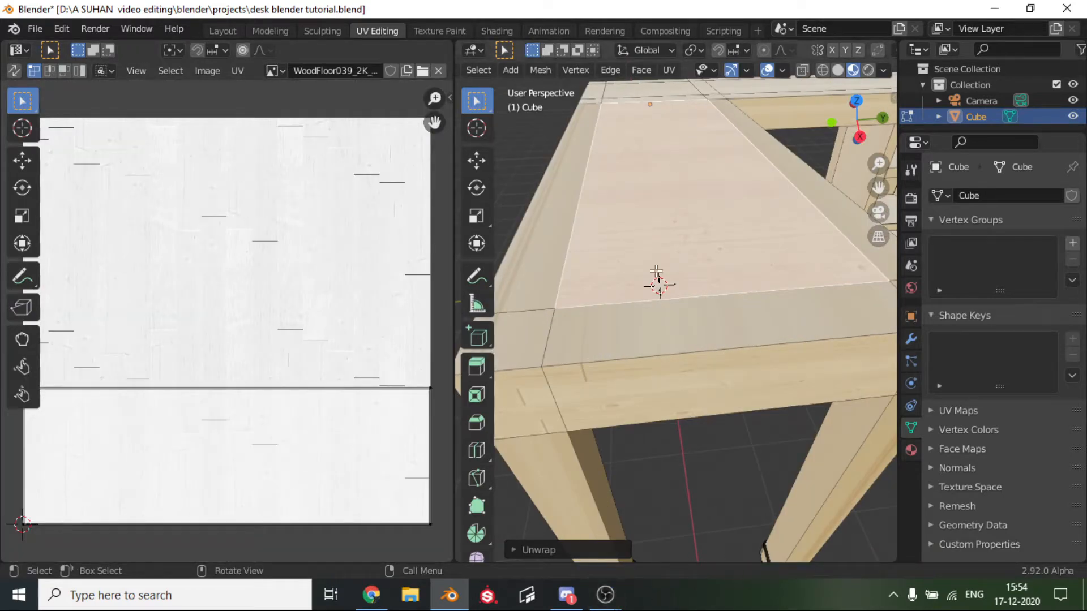
# Return to the Layout workspace with the whole desk in view.
pyautogui.click(226, 31)
pyautogui.scroll(-3, 515, 238)
pyautogui.moveTo(515, 240); pyautogui.dragTo(484, 307, button='middle')
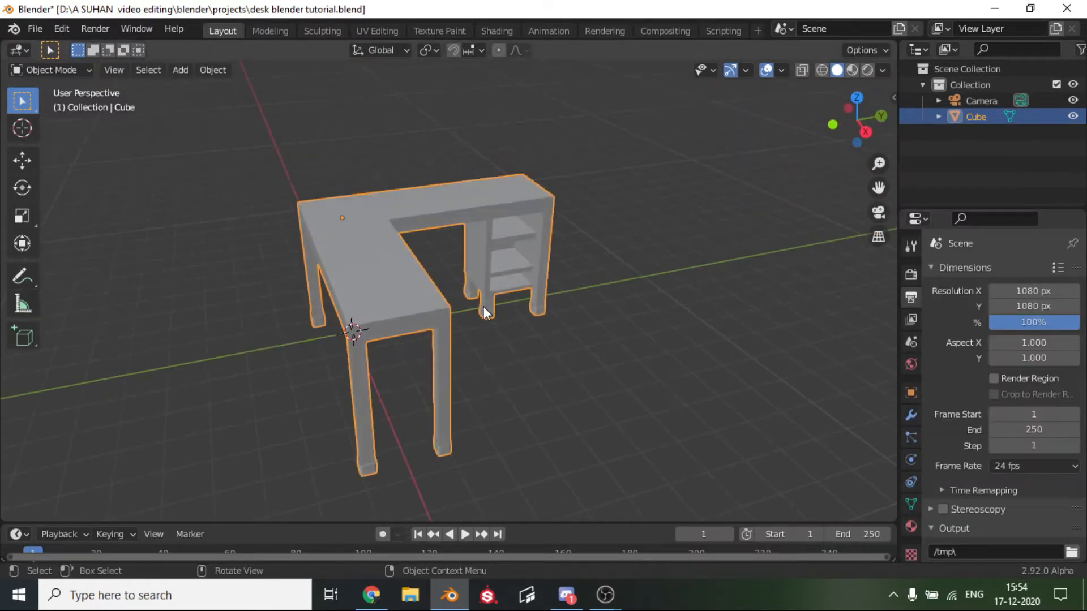
# Apply the desk's location and scale to the object.
pyautogui.hotkey('ctrl', 'a')
pyautogui.click(484, 307)
pyautogui.hotkey('ctrl', 'a')
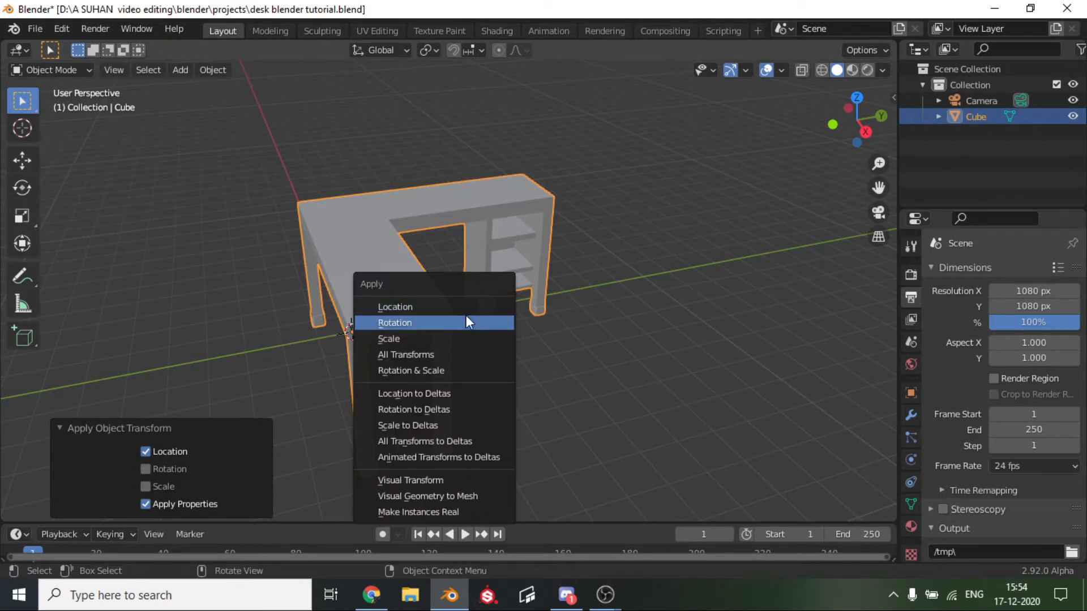
pyautogui.click(430, 339)
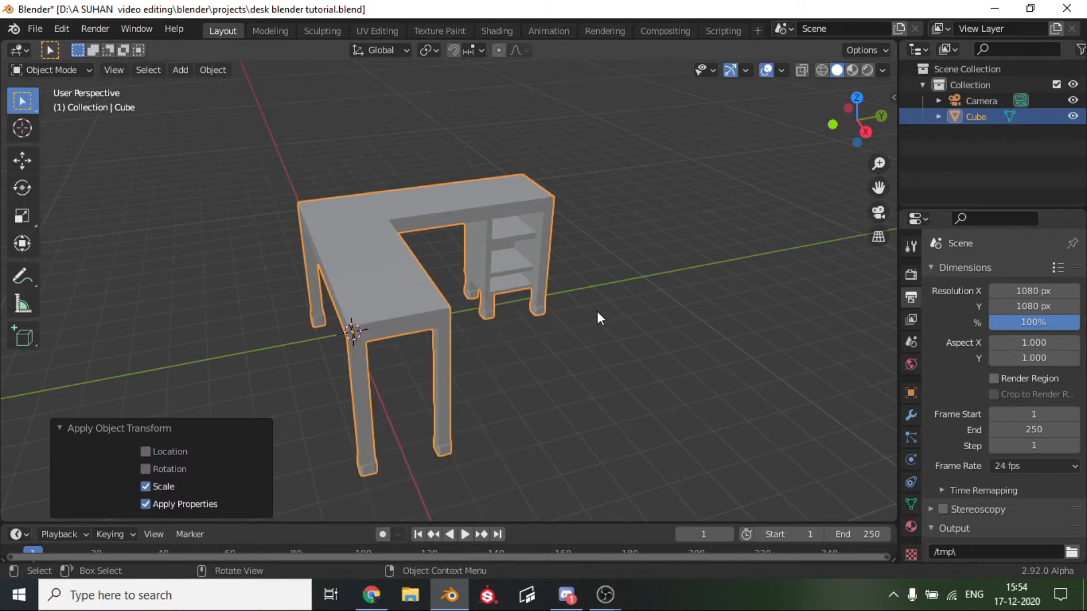
pyautogui.click(628, 324)
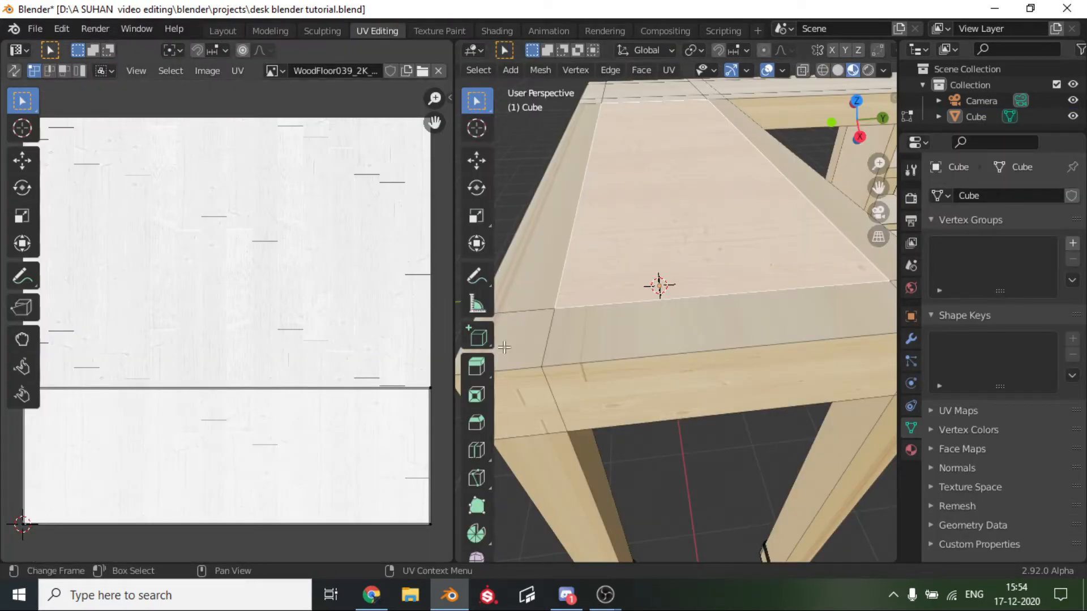
# Unwrap the two long narrow border faces on either side of the front wing's central top face.
pyautogui.scroll(-3, 327, 406)
pyautogui.scroll(2, 327, 406)
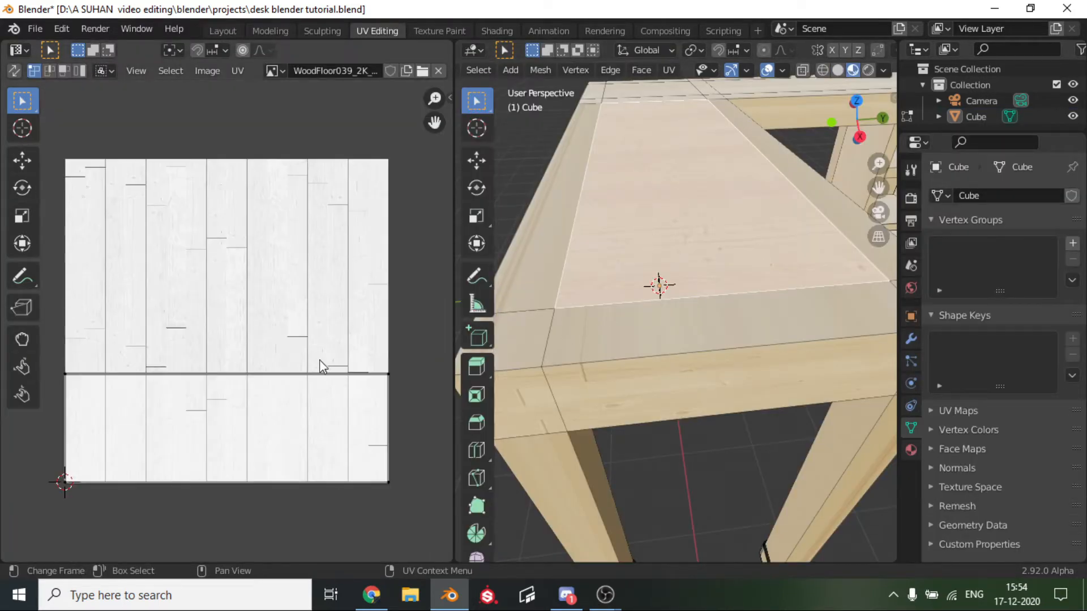
pyautogui.click(549, 250)
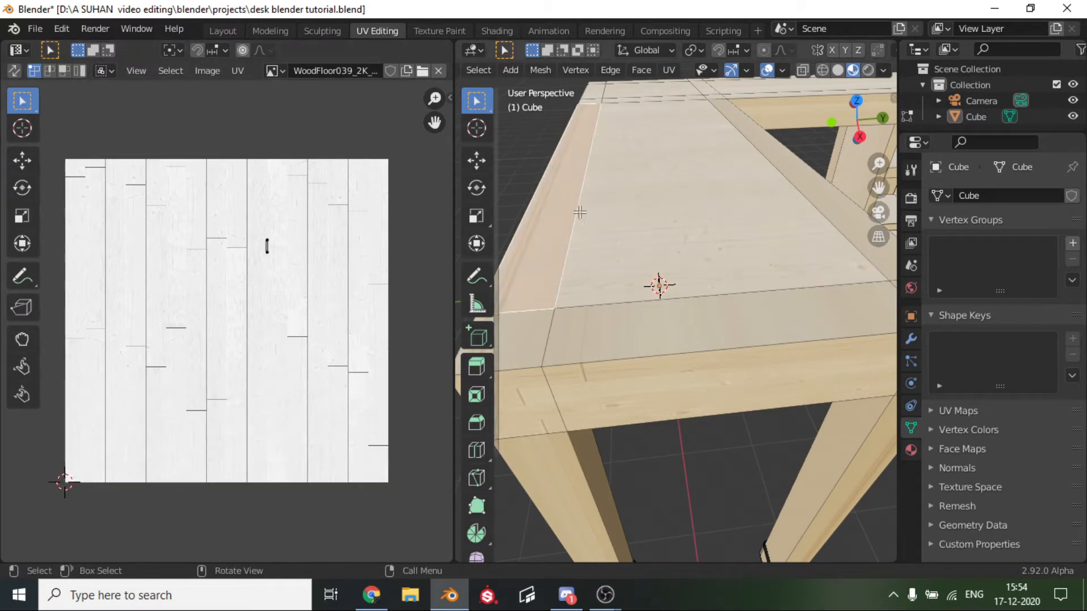
pyautogui.keyDown('shift'); pyautogui.click(821, 200); pyautogui.keyUp('shift')
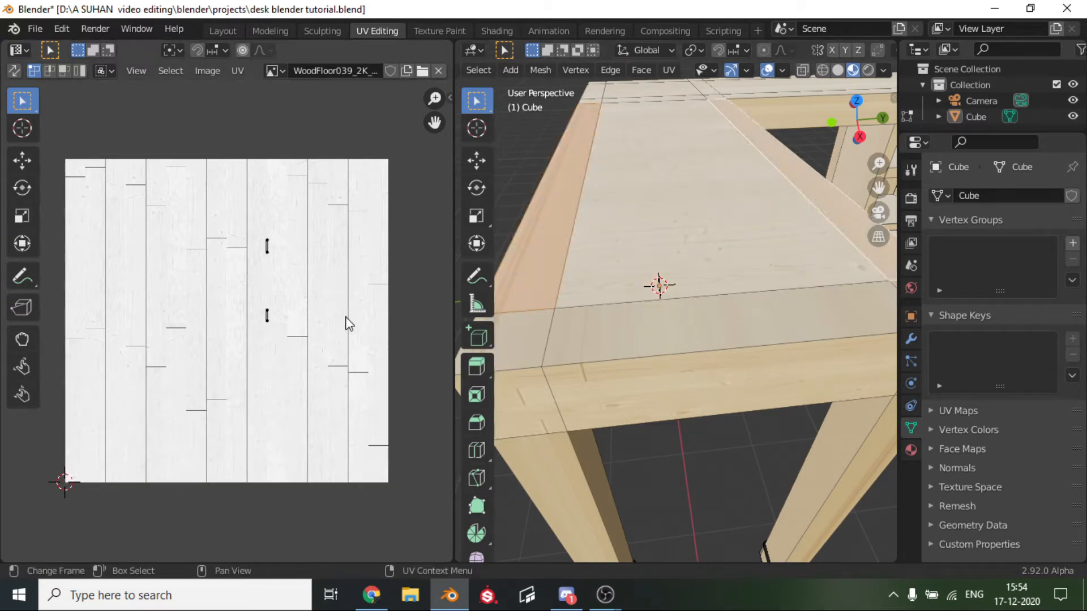
pyautogui.press('u')
pyautogui.click(589, 283)
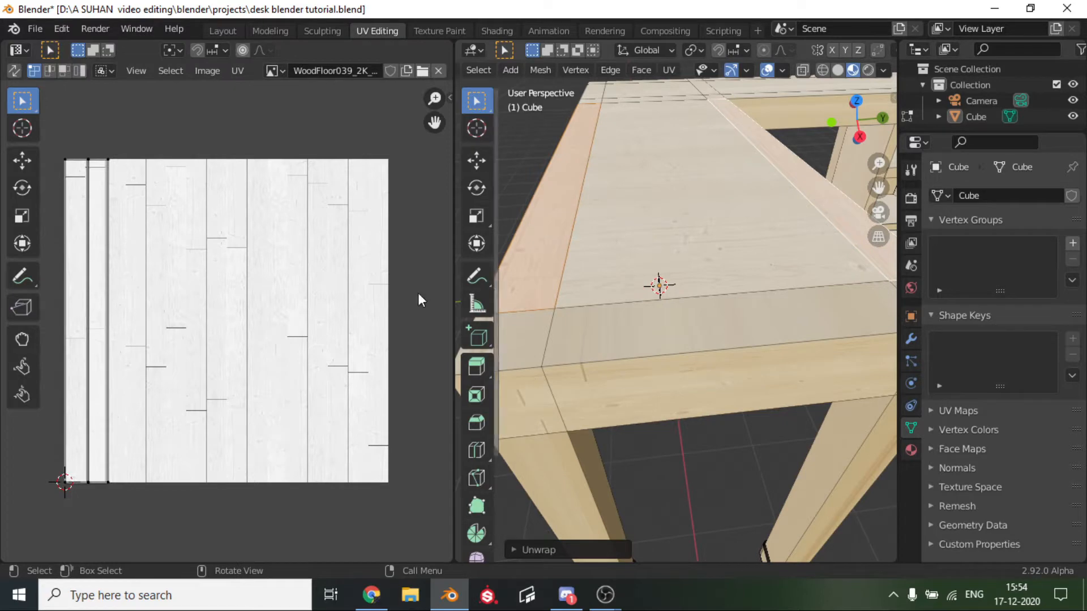
# Unwrap the three top faces running along the front wing's end edge, including both corner squares.
pyautogui.click(723, 358)
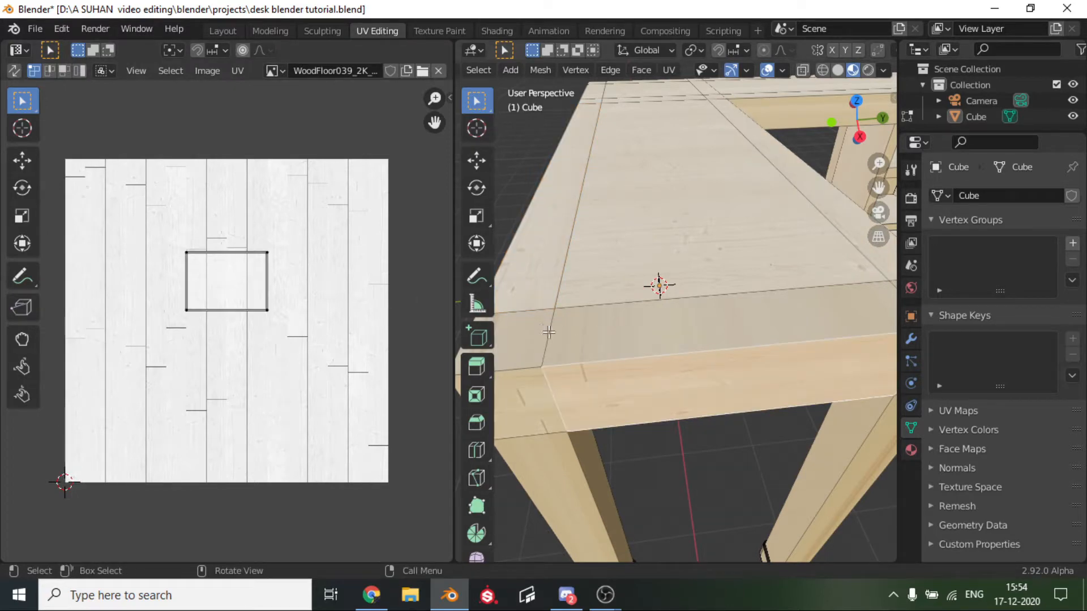
pyautogui.click(518, 328)
pyautogui.scroll(-2, 657, 335)
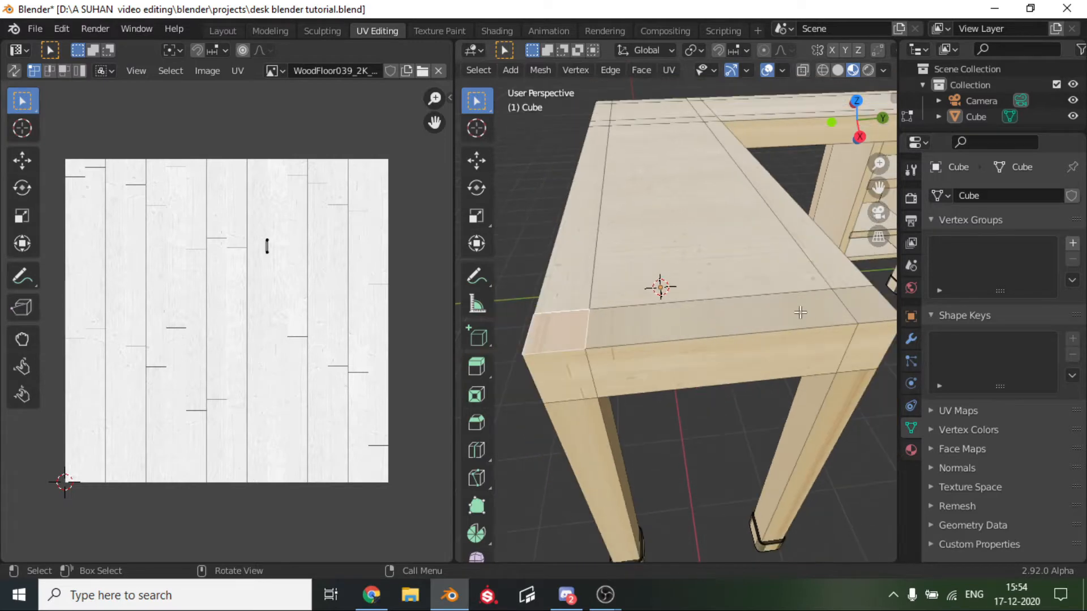
pyautogui.keyDown('ctrl'); pyautogui.click(859, 301); pyautogui.keyUp('ctrl')
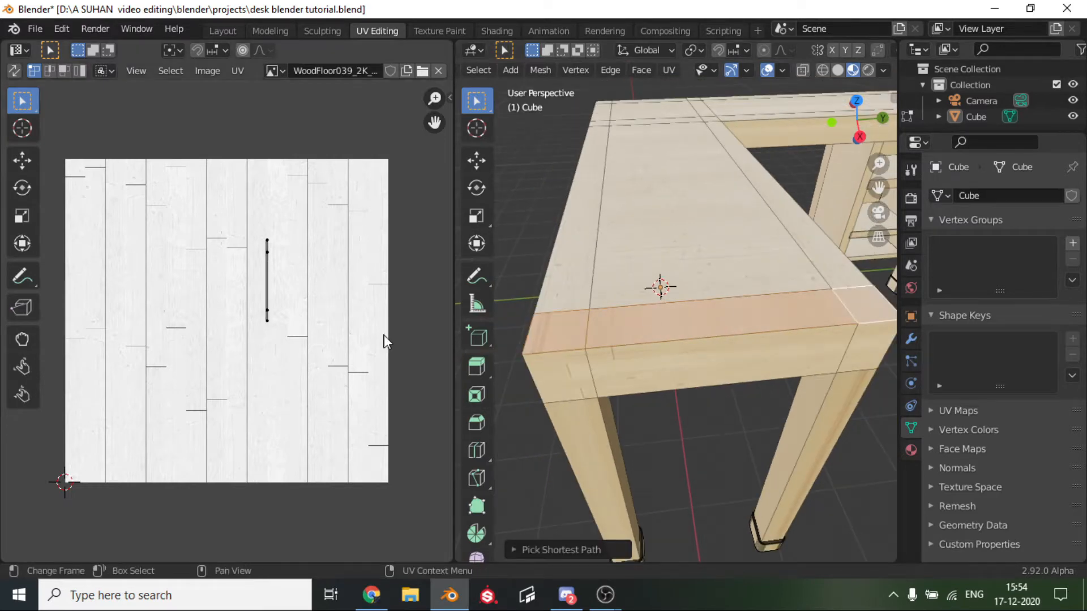
pyautogui.press('u')
pyautogui.click(803, 342)
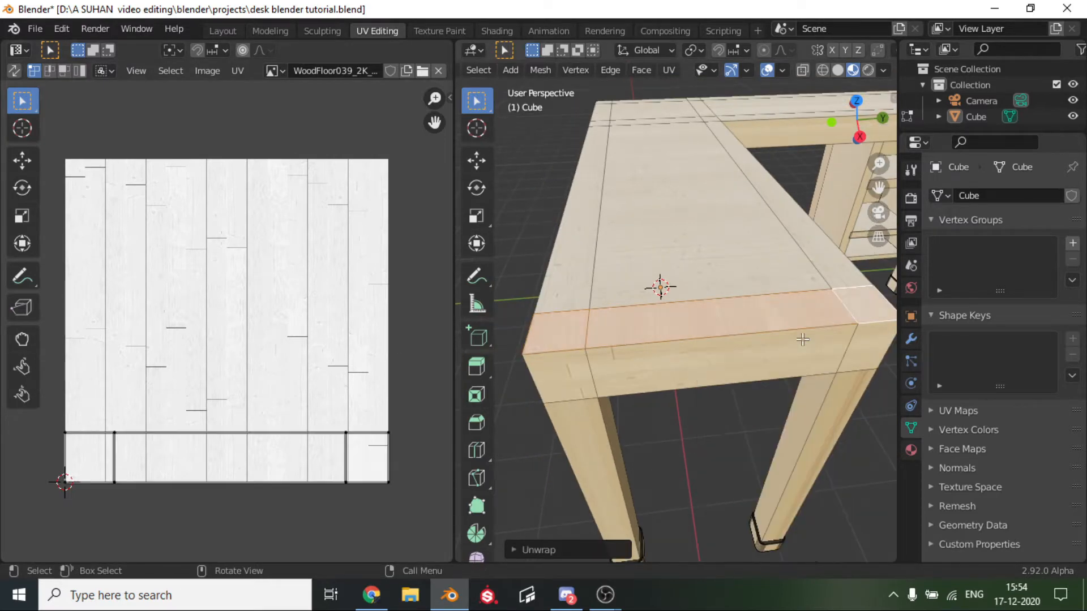
# Rotate the UVs of the large central top face to align its wood grain with the end strip.
pyautogui.moveTo(661, 349); pyautogui.dragTo(648, 419, button='middle')
pyautogui.scroll(-2, 311, 291)
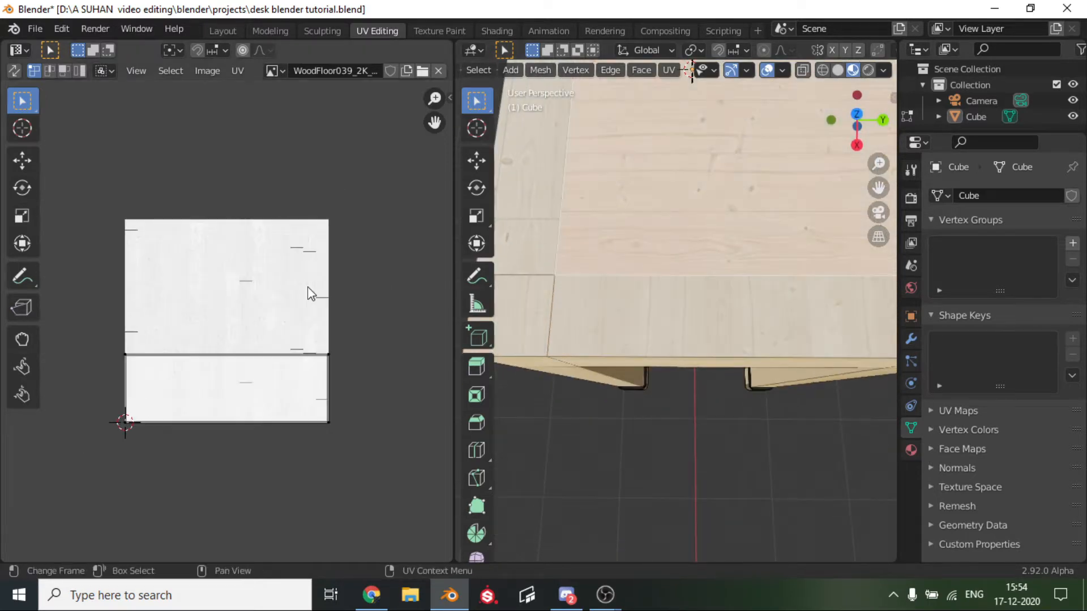
pyautogui.press('a')
pyautogui.press('r')
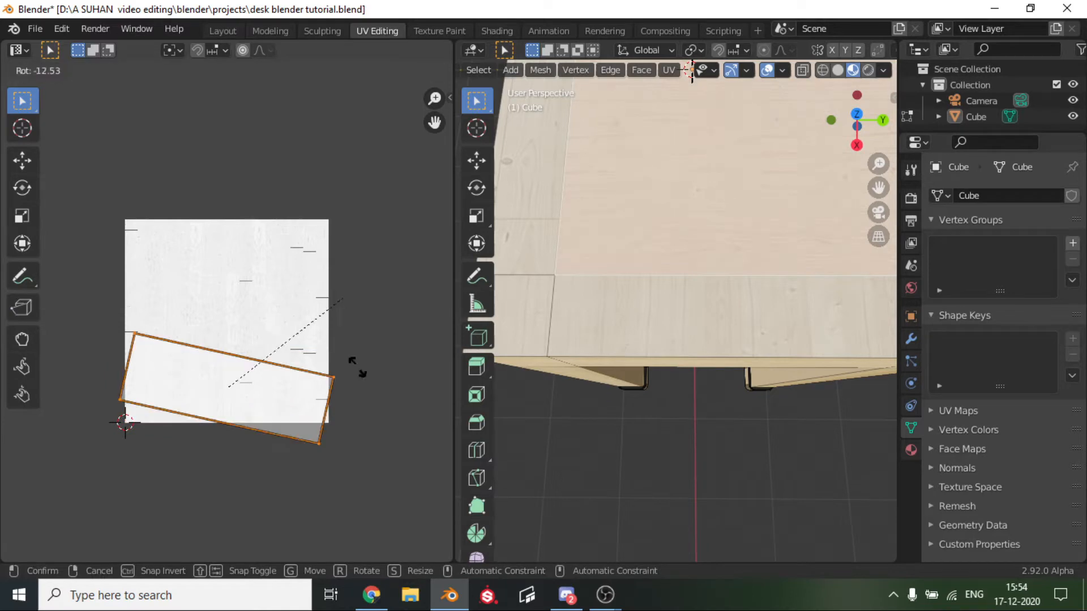
pyautogui.click(333, 475)
pyautogui.click(596, 419)
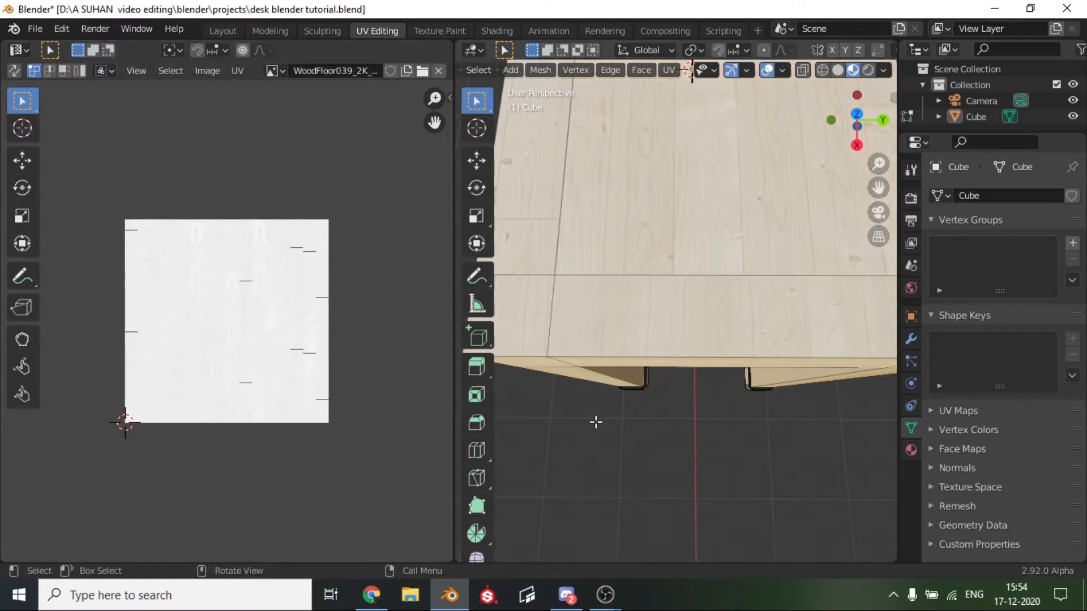
# Unwrap the connected side faces of the front wing: the long apron, its corner square and the leg below.
pyautogui.scroll(-4, 596, 419)
pyautogui.scroll(-2, 596, 419)
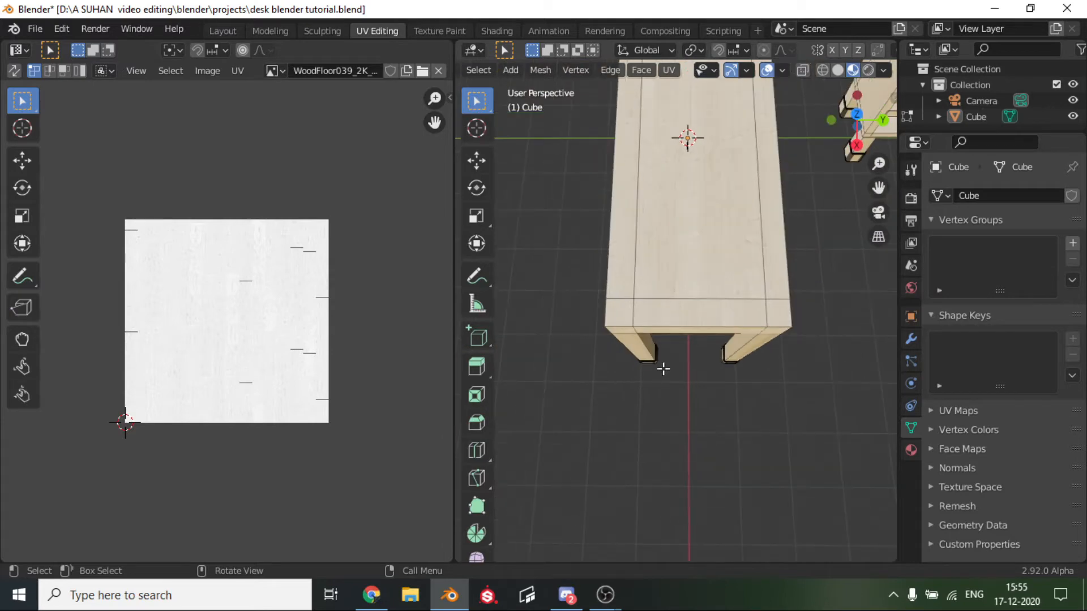
pyautogui.moveTo(663, 368); pyautogui.dragTo(887, 201, button='middle')
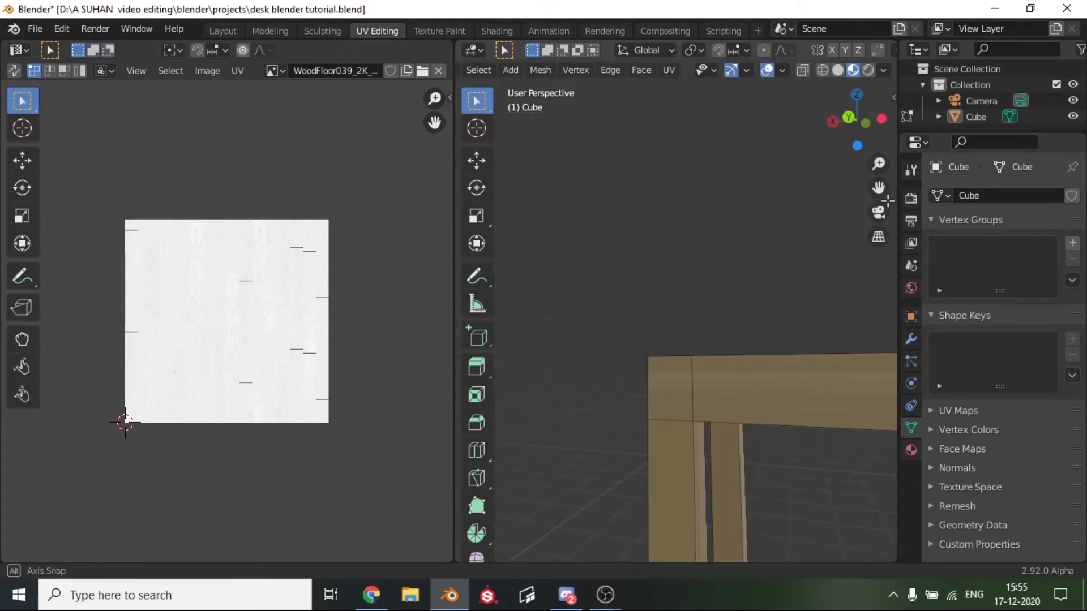
pyautogui.click(756, 389)
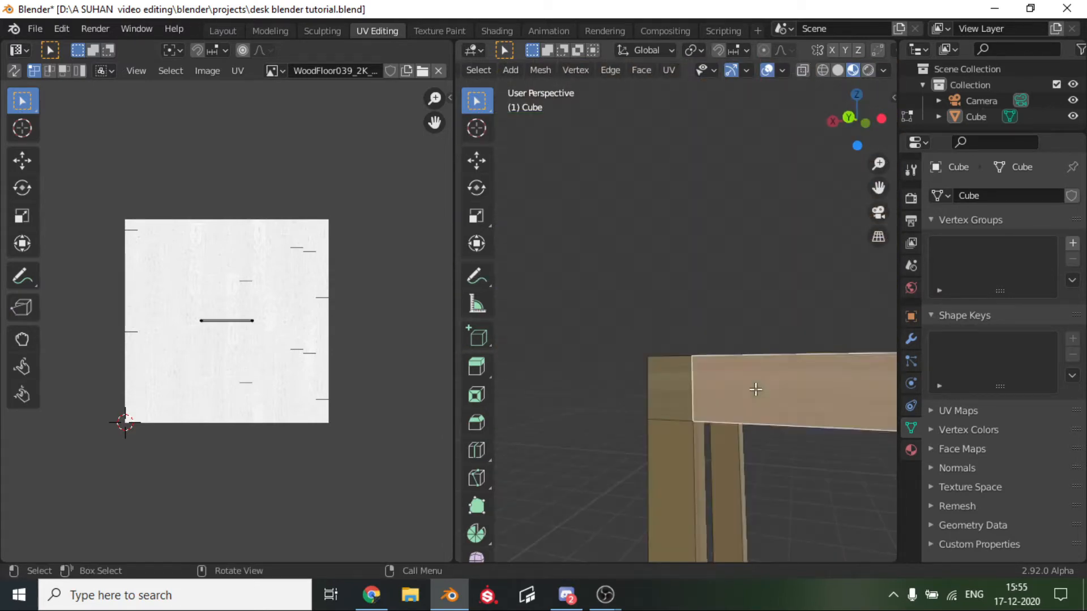
pyautogui.keyDown('shift'); pyautogui.click(664, 400); pyautogui.keyUp('shift')
pyautogui.keyDown('shift'); pyautogui.click(654, 493); pyautogui.keyUp('shift')
pyautogui.scroll(-3, 653, 478)
pyautogui.moveTo(652, 476); pyautogui.dragTo(381, 359, button='middle')
pyautogui.moveTo(728, 348); pyautogui.dragTo(869, 407, button='middle')
pyautogui.press('u')
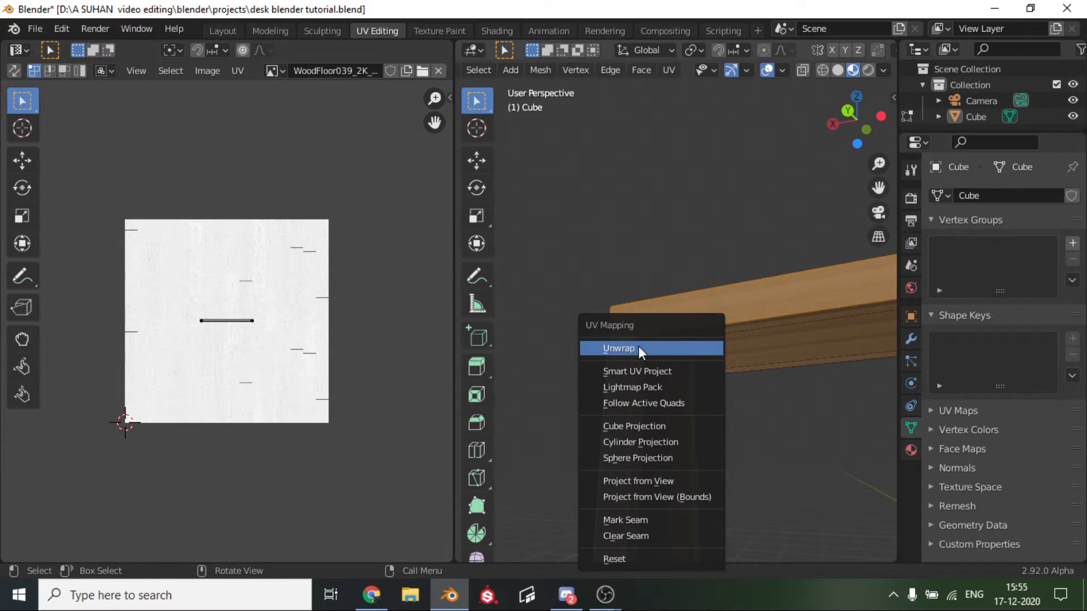
pyautogui.click(623, 349)
pyautogui.click(787, 464)
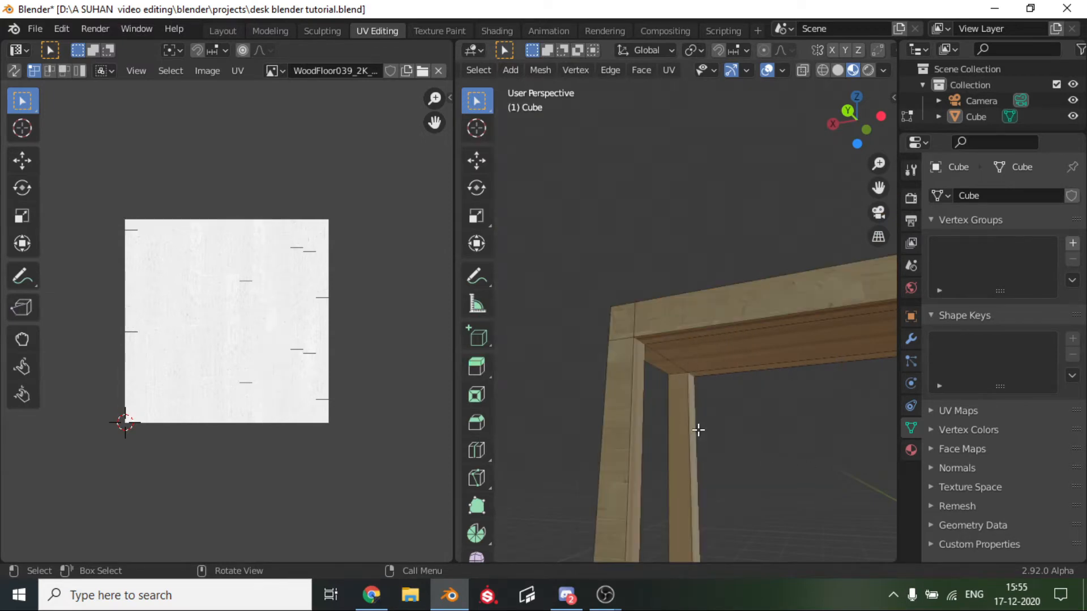
# Move the UVs of the side apron, corner and leg faces by about -0.0123 in X and 0.0025 in Y.
pyautogui.scroll(4, 700, 431)
pyautogui.moveTo(699, 431); pyautogui.dragTo(761, 470, button='middle')
pyautogui.scroll(-3, 762, 470)
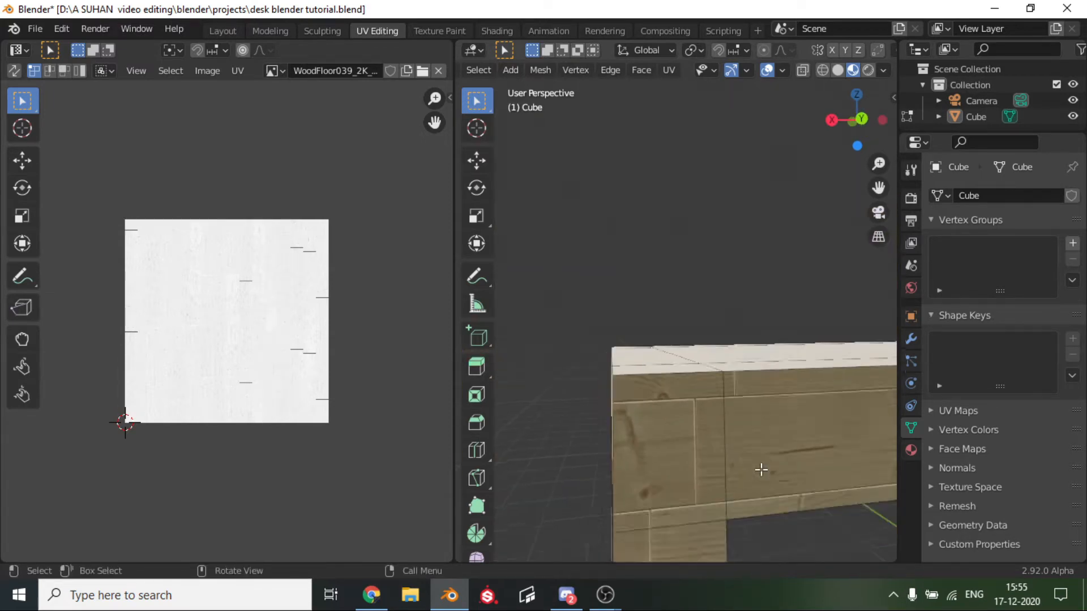
pyautogui.click(820, 420)
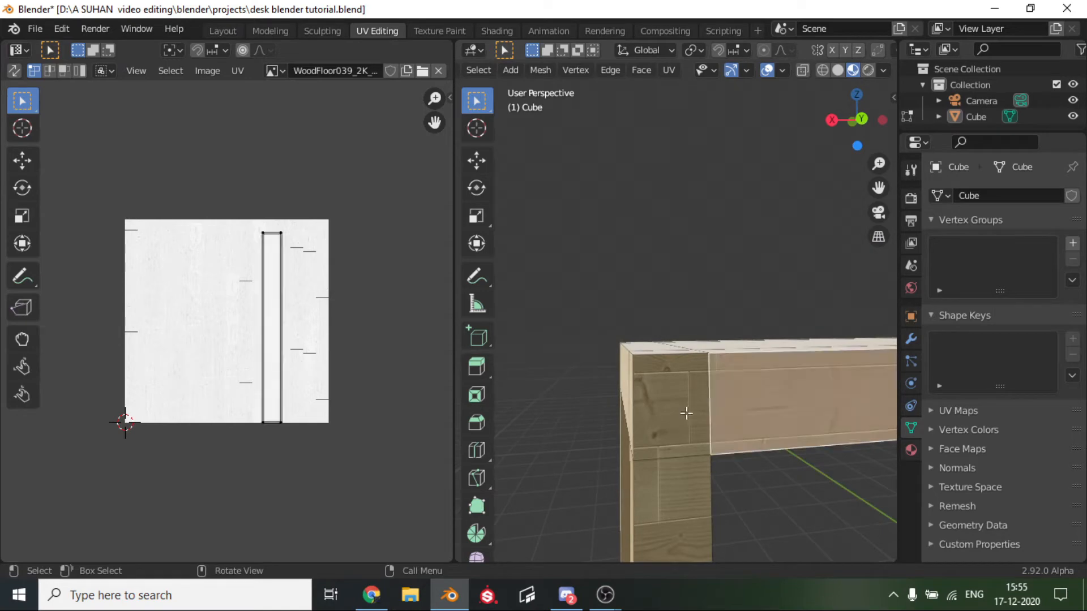
pyautogui.keyDown('shift'); pyautogui.click(686, 413); pyautogui.keyUp('shift')
pyautogui.keyDown('shift'); pyautogui.click(672, 503); pyautogui.keyUp('shift')
pyautogui.scroll(1, 258, 332)
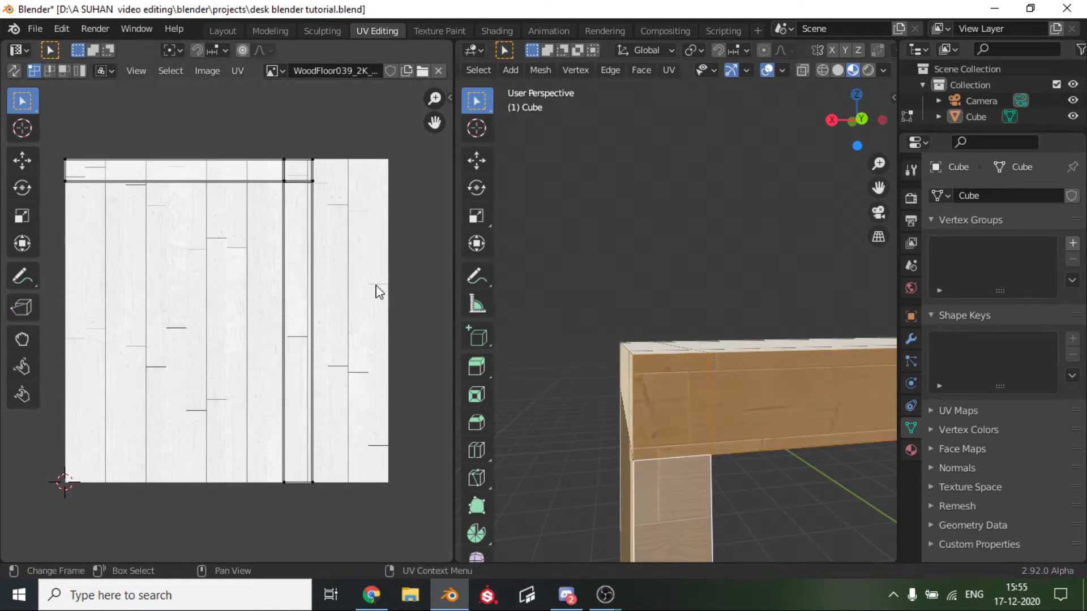
pyautogui.press('a')
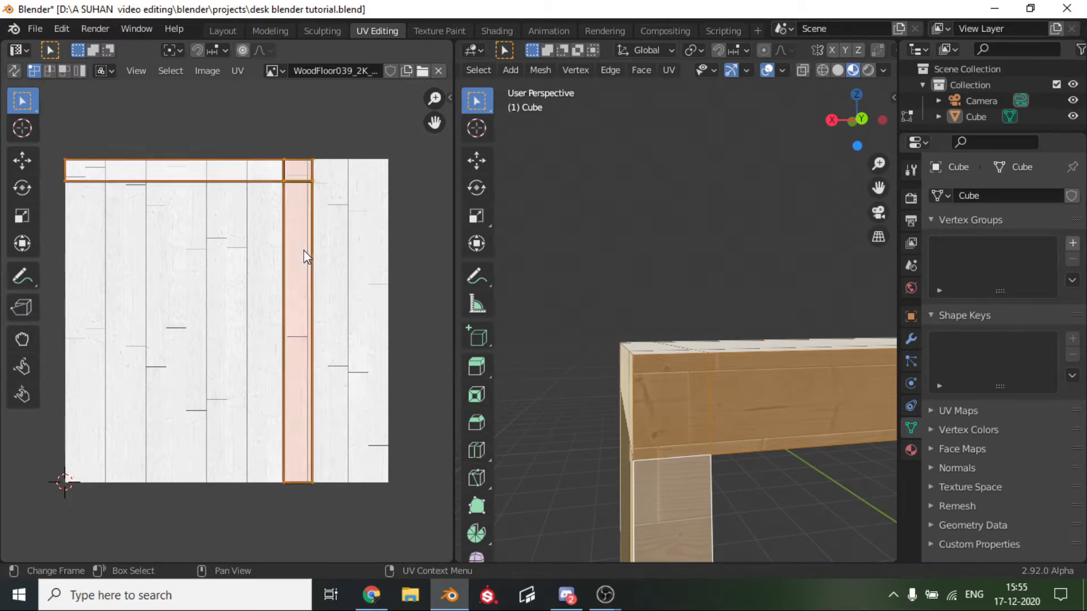
pyautogui.press('g')
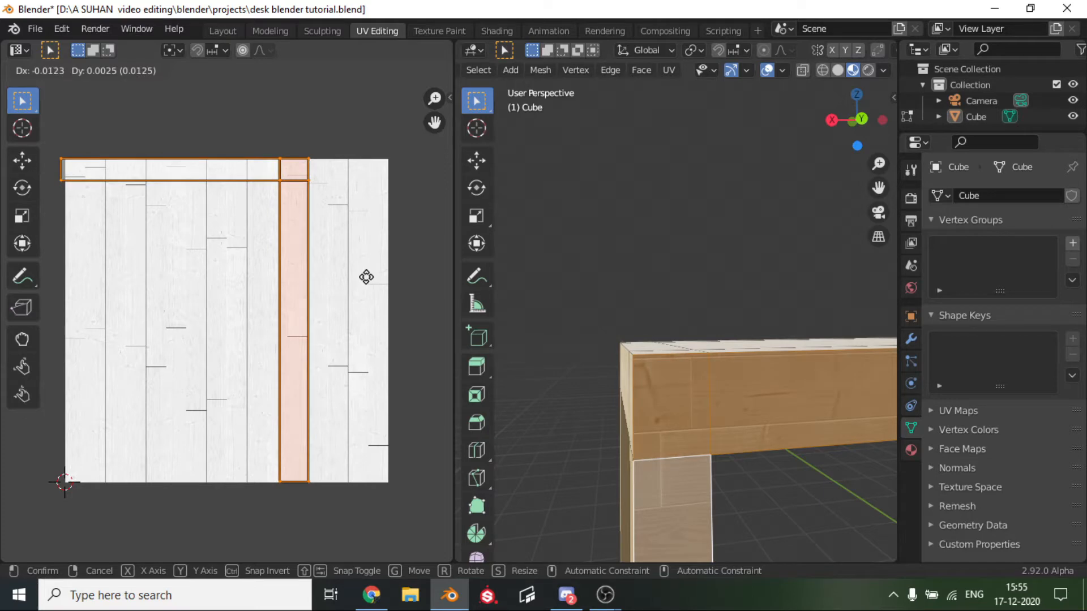
pyautogui.click(366, 277)
pyautogui.click(614, 400)
# Examine the wood grain on the desk's aprons, legs and underside from several angles.
pyautogui.scroll(-8, 613, 400)
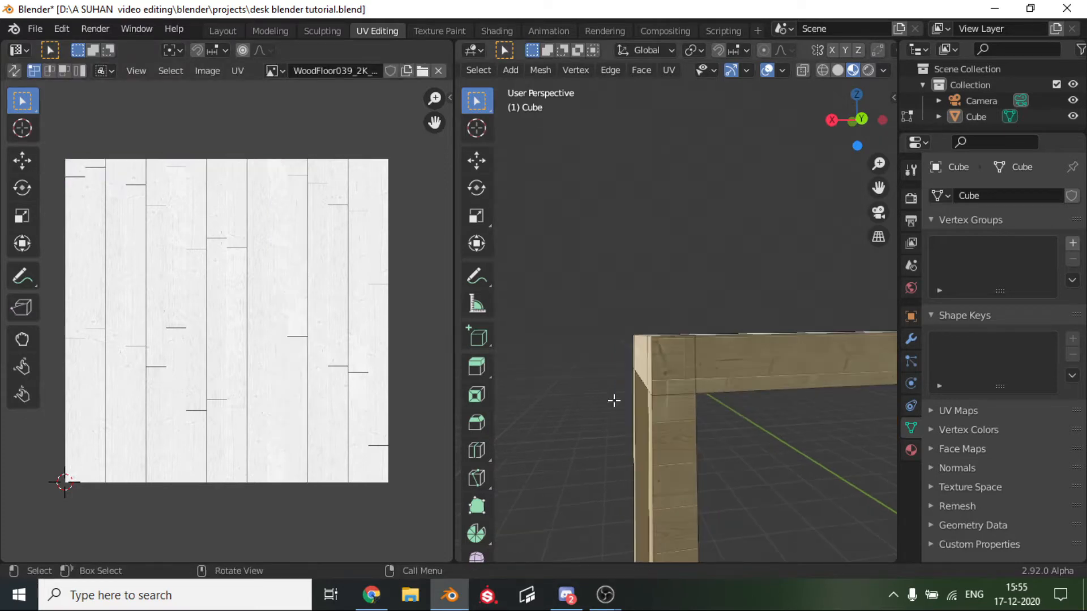
pyautogui.moveTo(704, 375); pyautogui.dragTo(840, 270, button='middle')
pyautogui.scroll(6, 732, 400)
pyautogui.moveTo(735, 397); pyautogui.dragTo(761, 213, button='middle')
pyautogui.moveTo(886, 191)
pyautogui.mouseDown()
pyautogui.moveTo(906, 73)
pyautogui.moveTo(888, 190)
pyautogui.mouseUp()
pyautogui.scroll(-1, 704, 432)
pyautogui.scroll(-3, 704, 432)
pyautogui.moveTo(704, 432); pyautogui.dragTo(704, 481, button='middle')
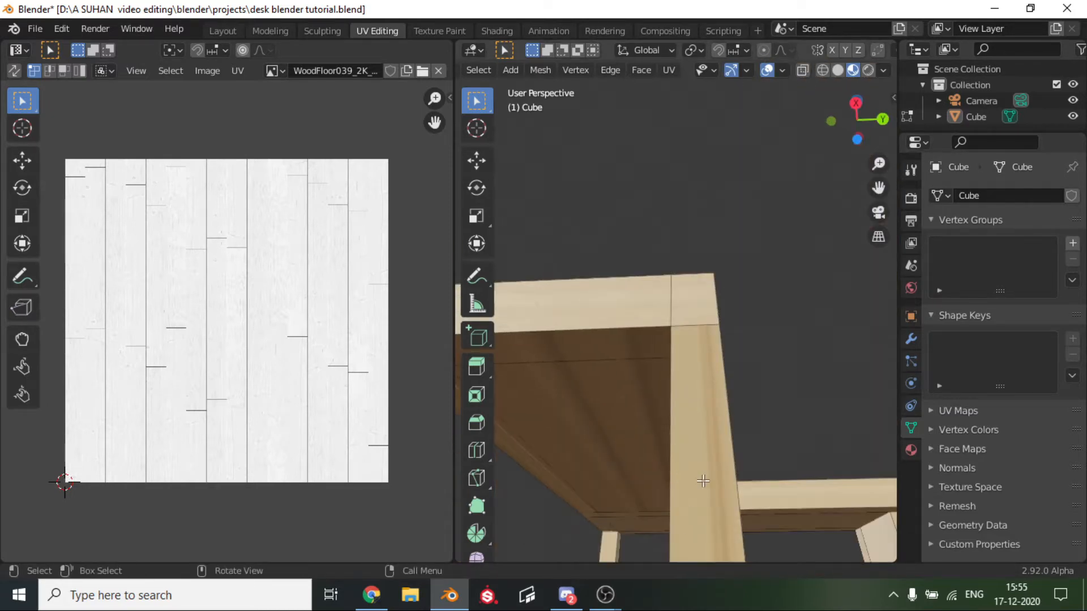
pyautogui.scroll(-2, 703, 481)
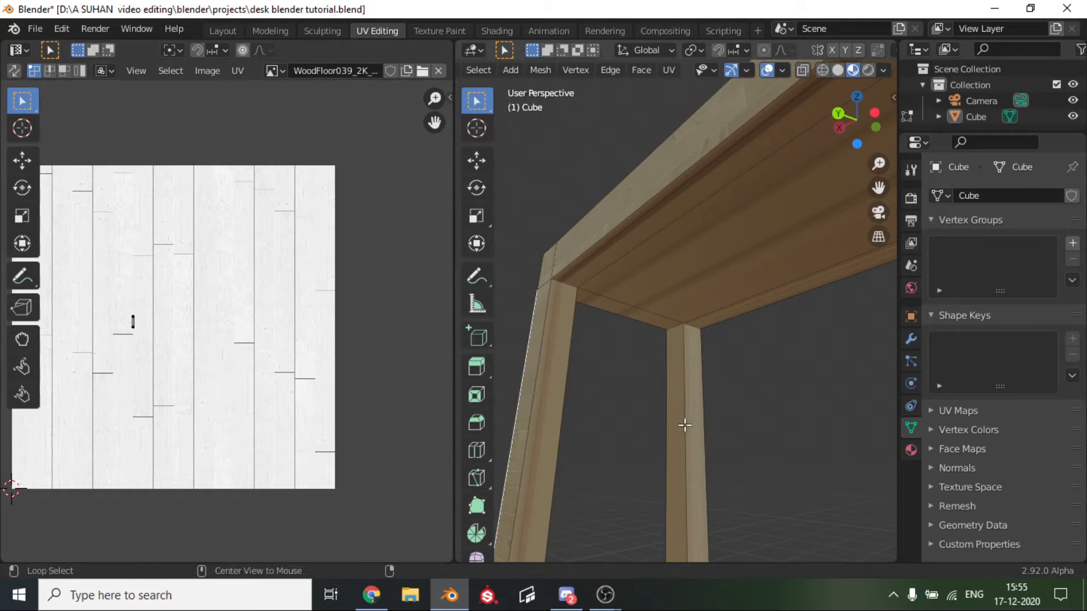
# Try a standard Unwrap on all linked faces of the front wing's inner leg and check the grain.
pyautogui.press('l')
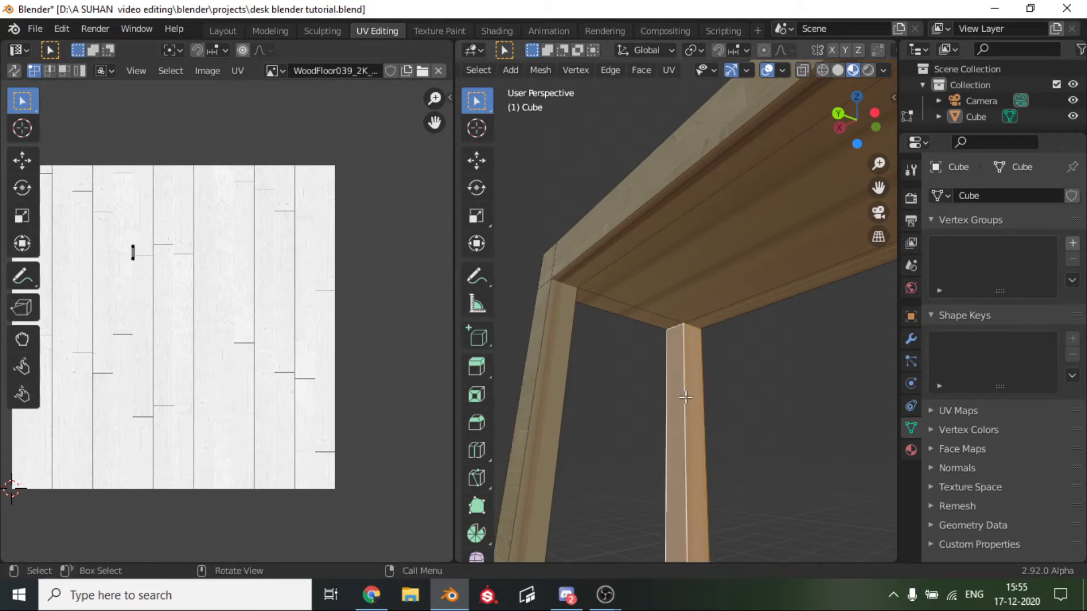
pyautogui.press('u')
pyautogui.click(662, 350)
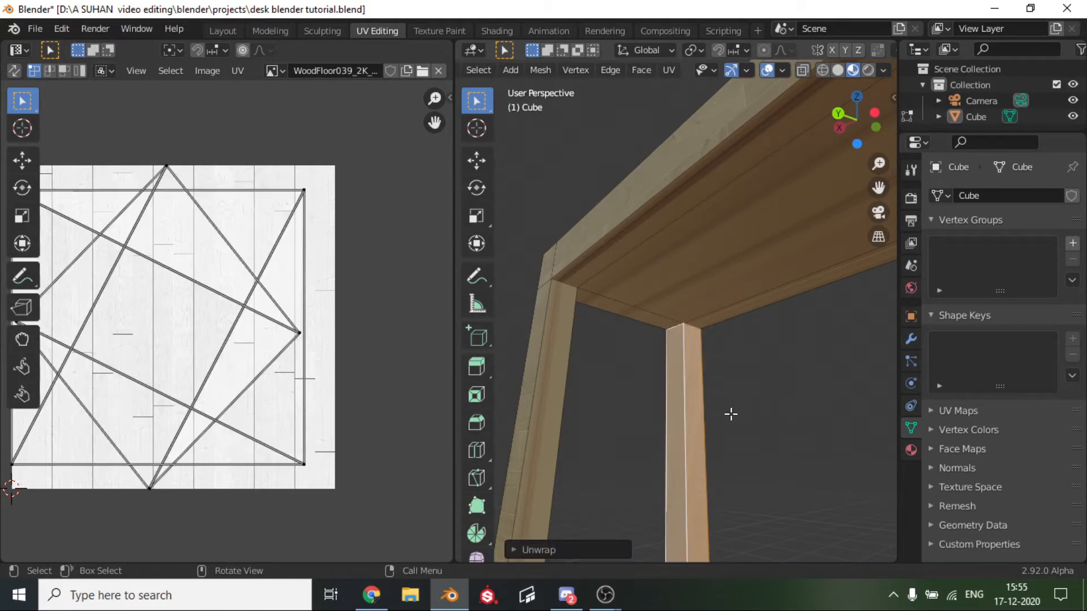
pyautogui.click(731, 414)
pyautogui.scroll(4, 688, 417)
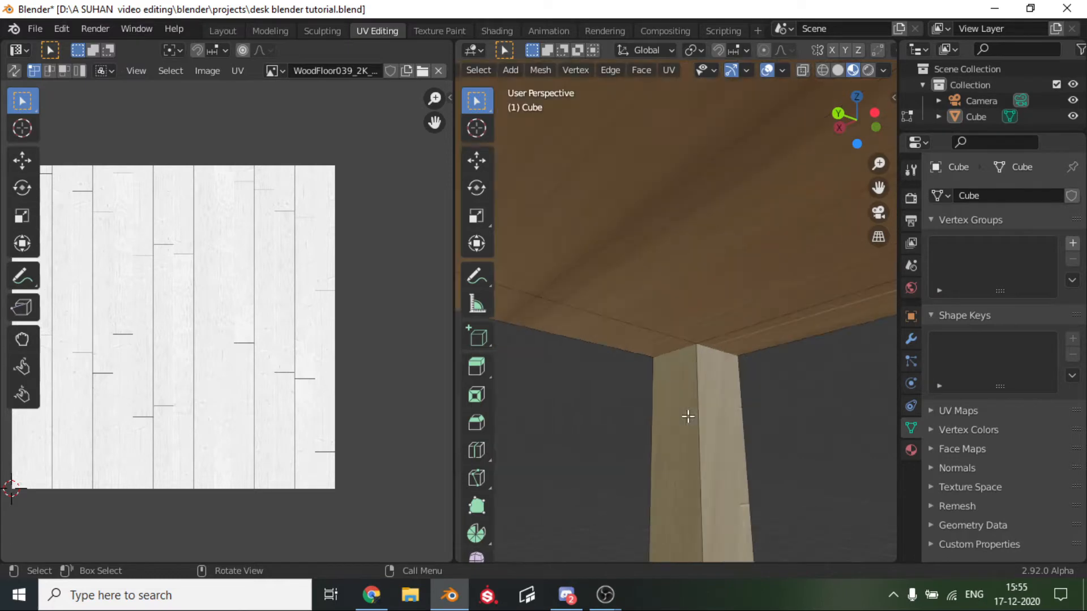
pyautogui.scroll(-3, 688, 417)
pyautogui.scroll(-1, 688, 417)
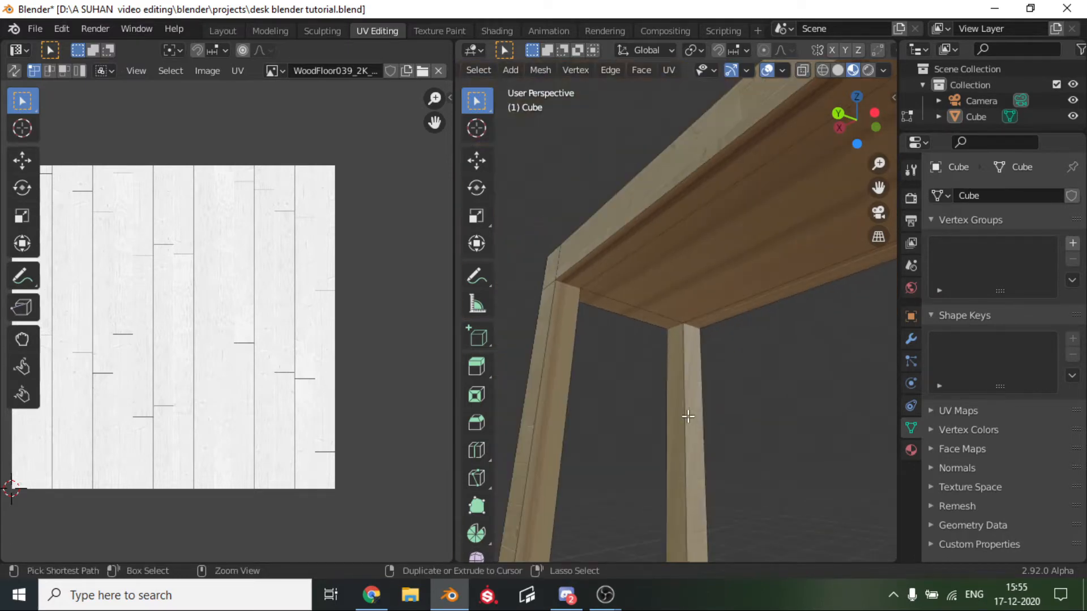
# Remap all linked faces of the same leg with Cube Projection.
pyautogui.press('l')
pyautogui.press('u')
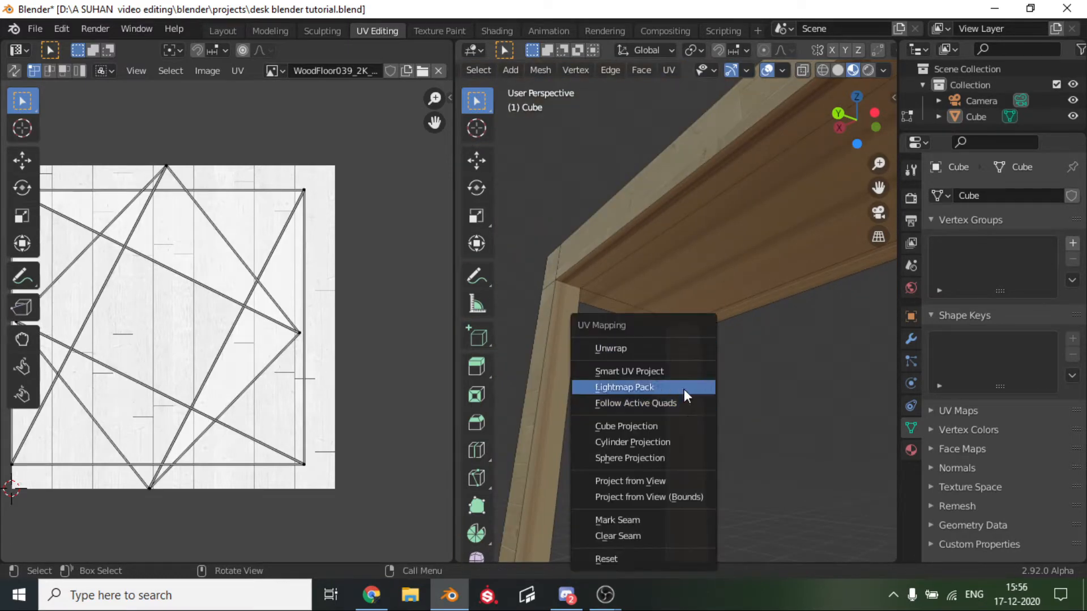
pyautogui.click(653, 428)
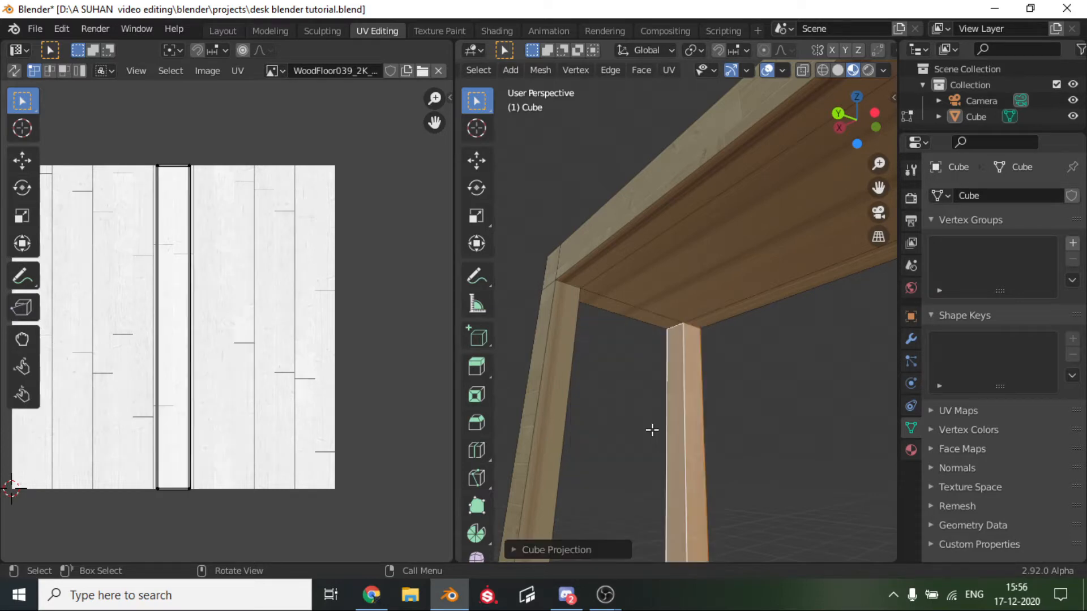
pyautogui.click(772, 457)
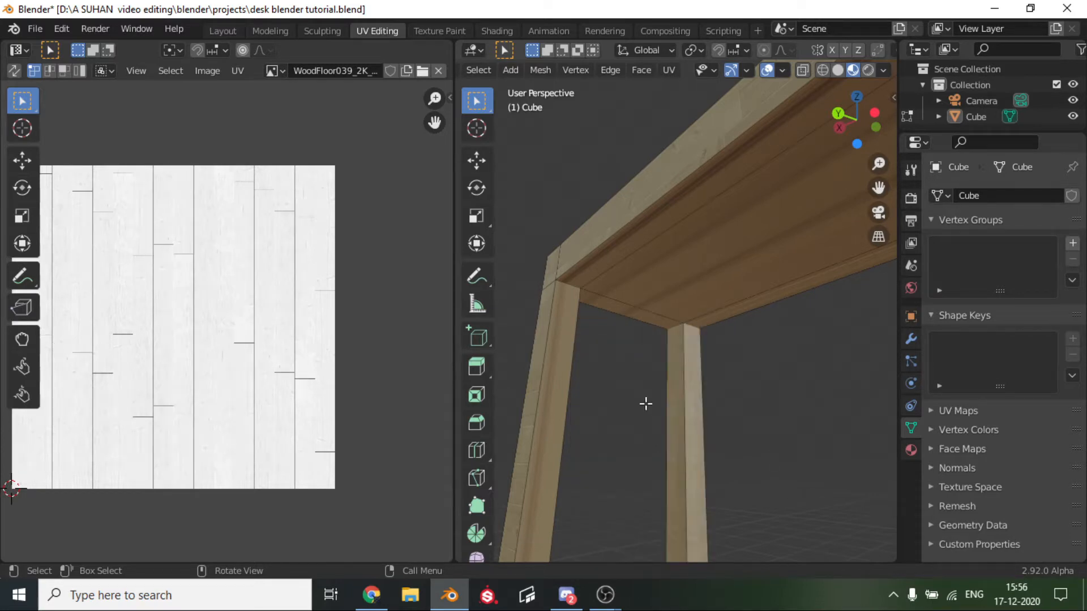
pyautogui.scroll(-1, 646, 403)
pyautogui.moveTo(646, 404); pyautogui.dragTo(582, 447, button='middle')
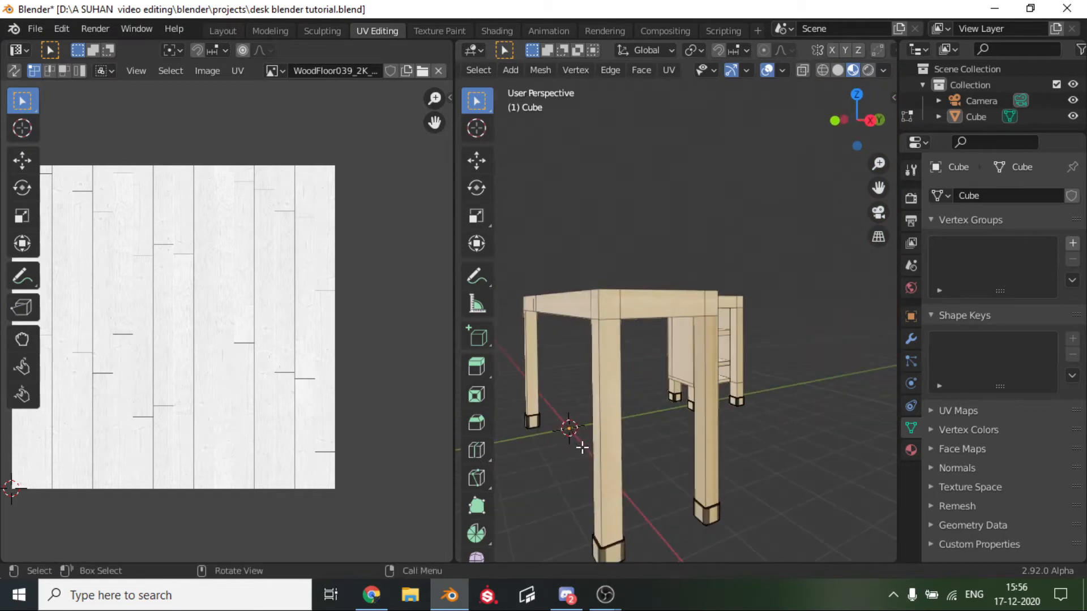
# Select the face loop along the leg at the far end of the desk's front wing.
pyautogui.keyDown('alt'); pyautogui.click(525, 352); pyautogui.keyUp('alt')
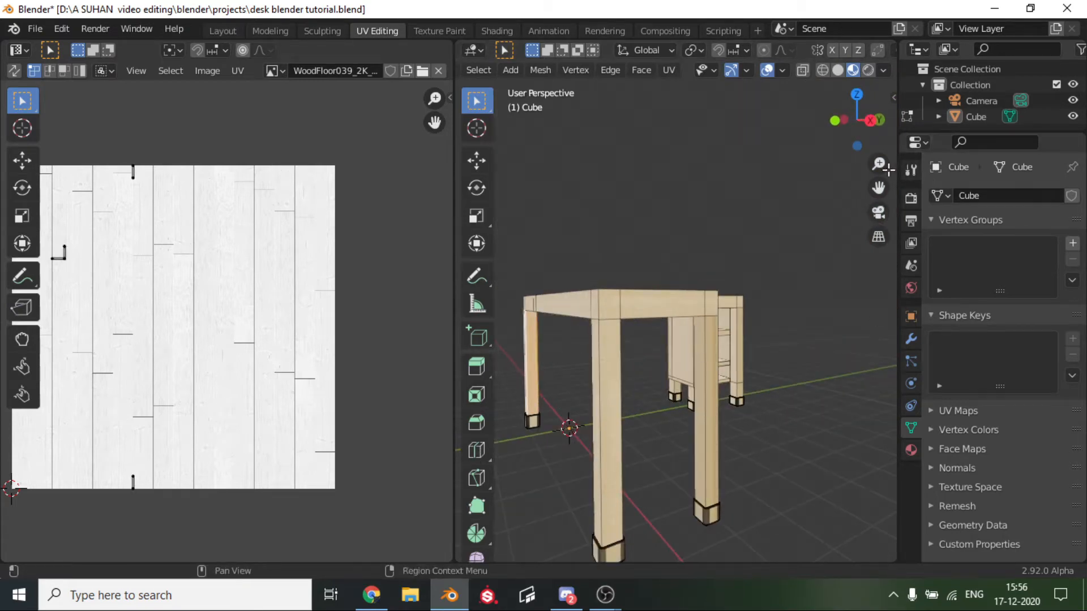
pyautogui.moveTo(879, 187); pyautogui.dragTo(963, 173)
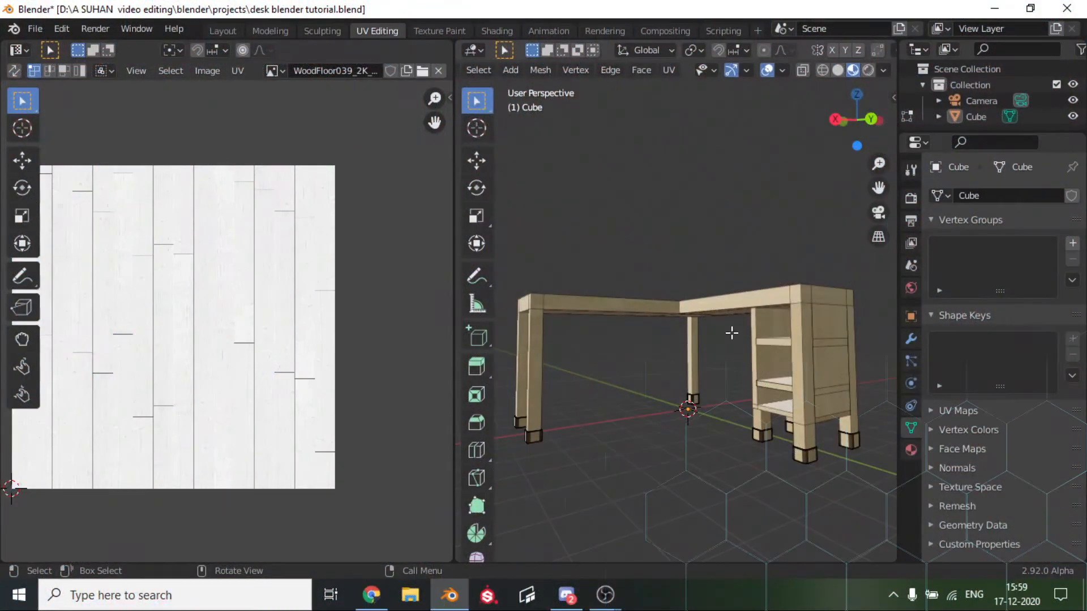
pyautogui.scroll(5, 732, 333)
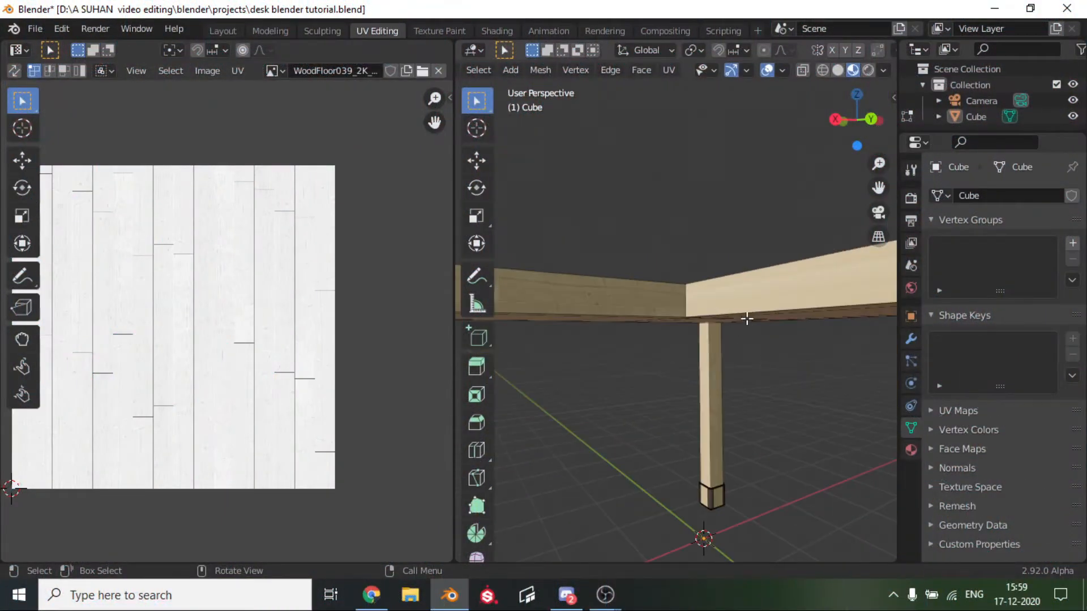
# Leave Edit Mode and examine the wood grain on the desk's top, aprons and cabinet side.
pyautogui.moveTo(747, 318); pyautogui.dragTo(616, 473, button='middle')
pyautogui.press('Tab')
pyautogui.scroll(4, 655, 402)
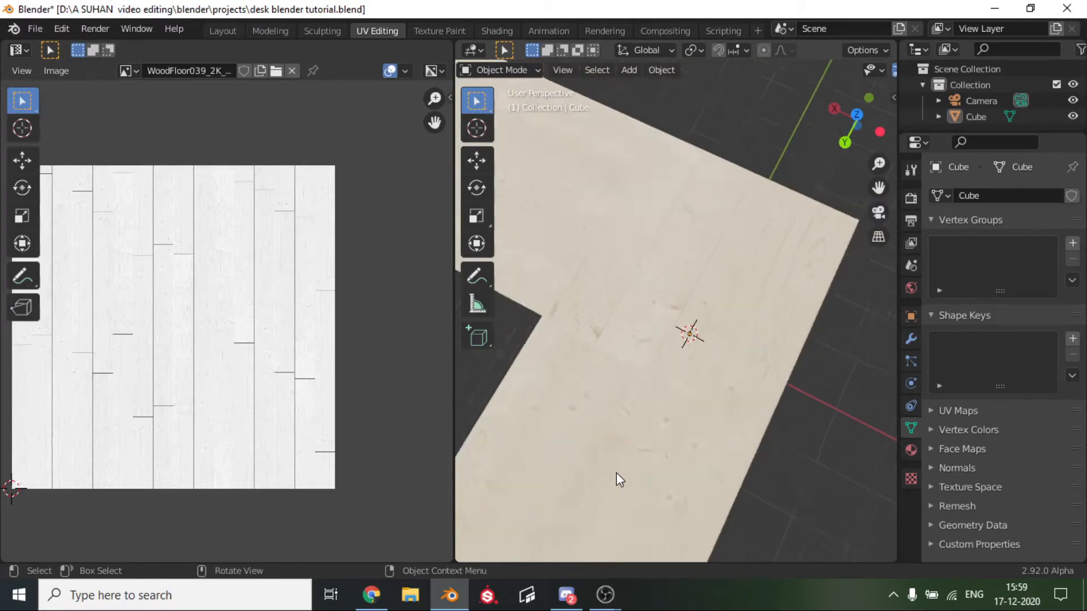
pyautogui.scroll(-4, 616, 472)
pyautogui.scroll(-2, 616, 472)
pyautogui.moveTo(643, 412); pyautogui.dragTo(691, 330, button='middle')
pyautogui.moveTo(878, 188); pyautogui.dragTo(920, 13)
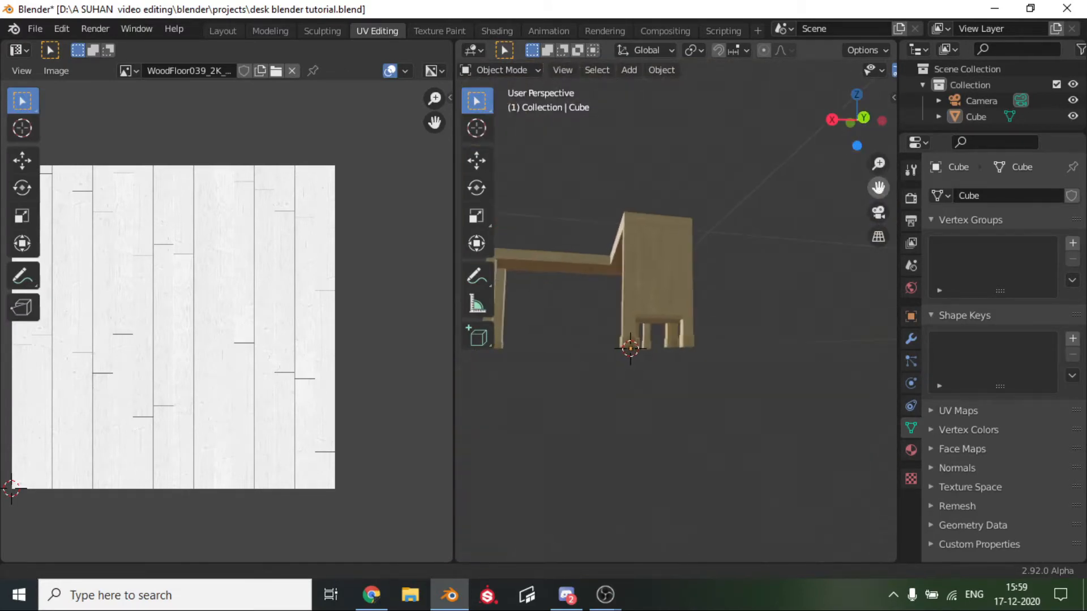
# Add a second material slot to the desk and create a new material in it.
pyautogui.scroll(3, 680, 423)
pyautogui.click(693, 354)
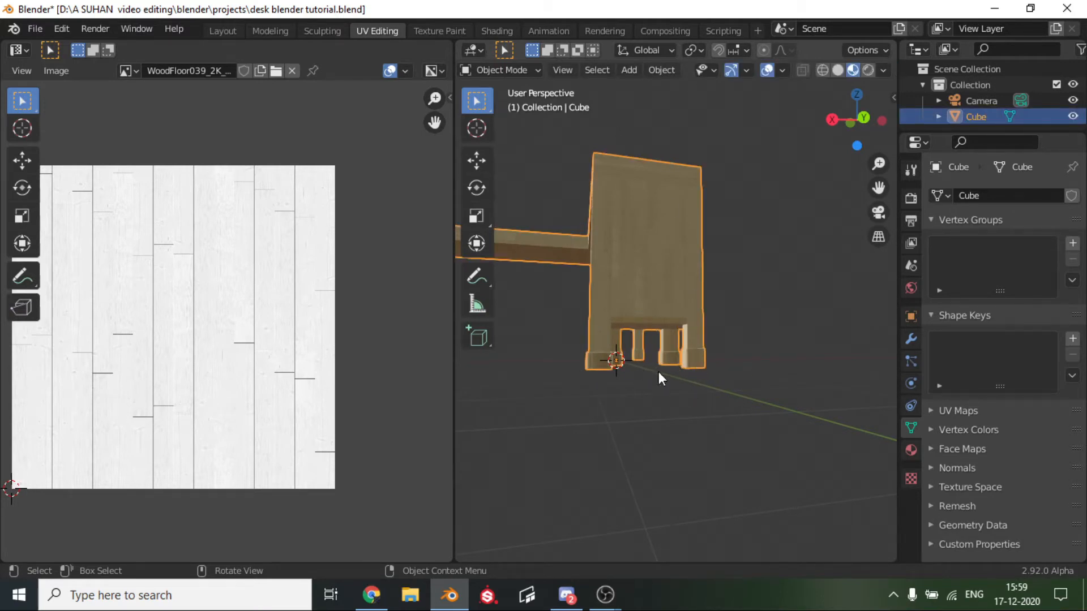
pyautogui.click(911, 450)
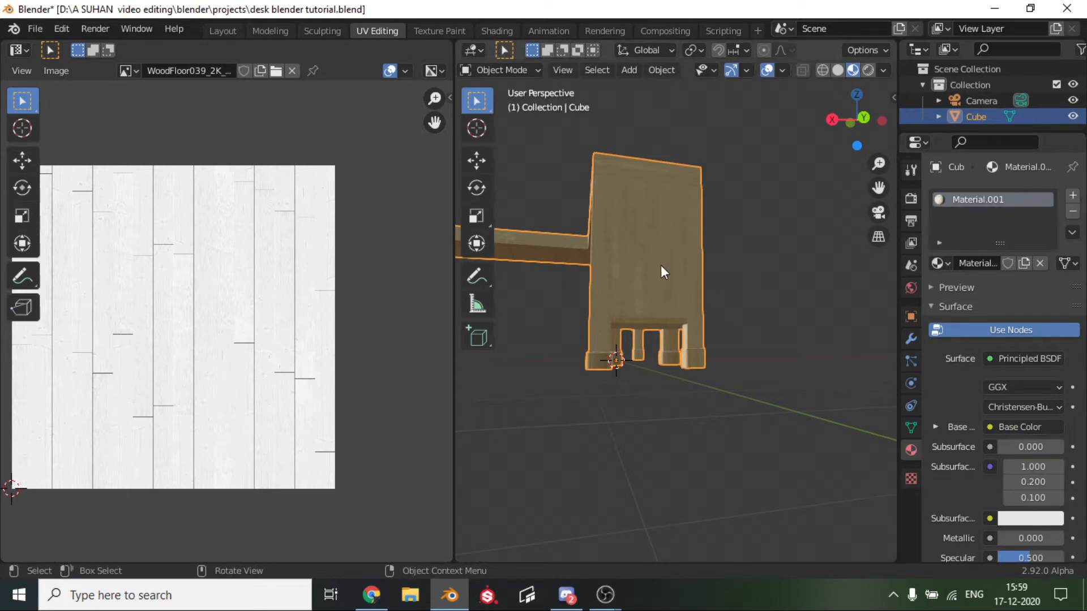
pyautogui.click(1073, 197)
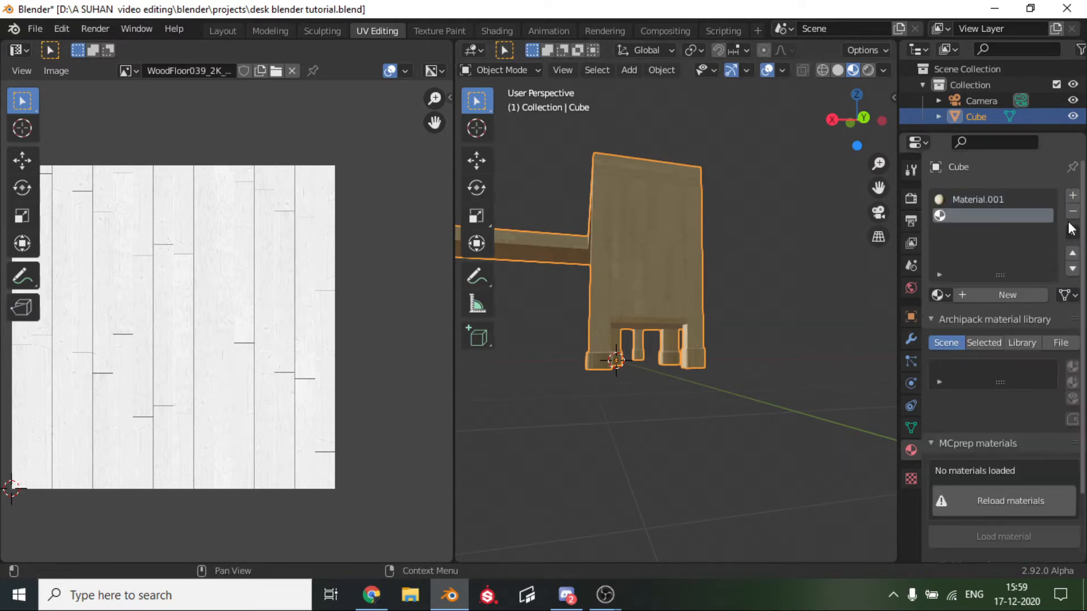
pyautogui.click(1016, 302)
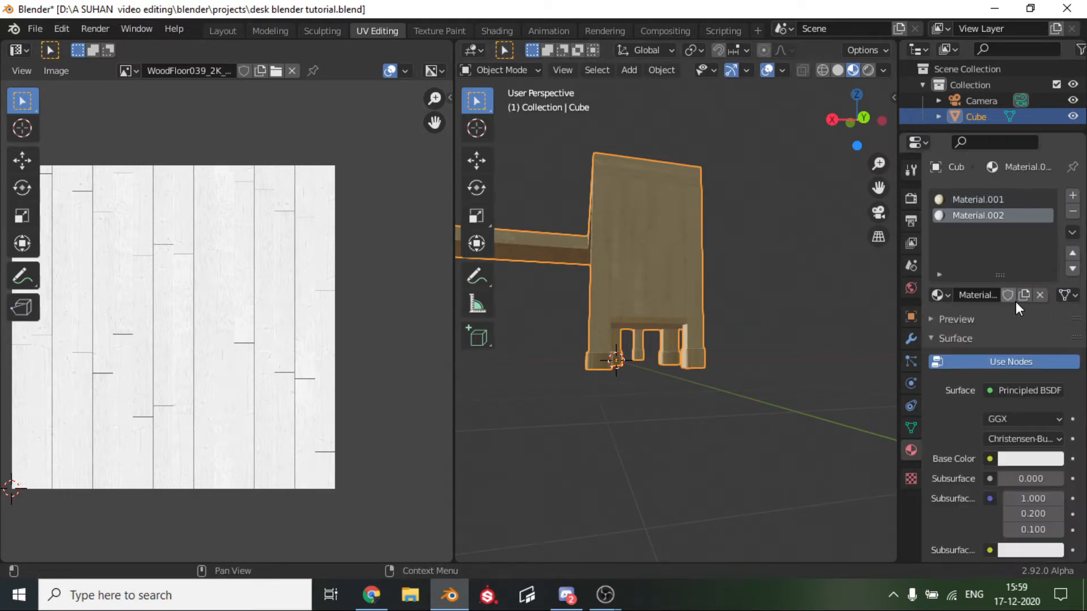
# Set the new material's base color to black and its roughness to 0.679, and check it in the material preview.
pyautogui.click(1017, 459)
pyautogui.moveTo(996, 419); pyautogui.dragTo(934, 419)
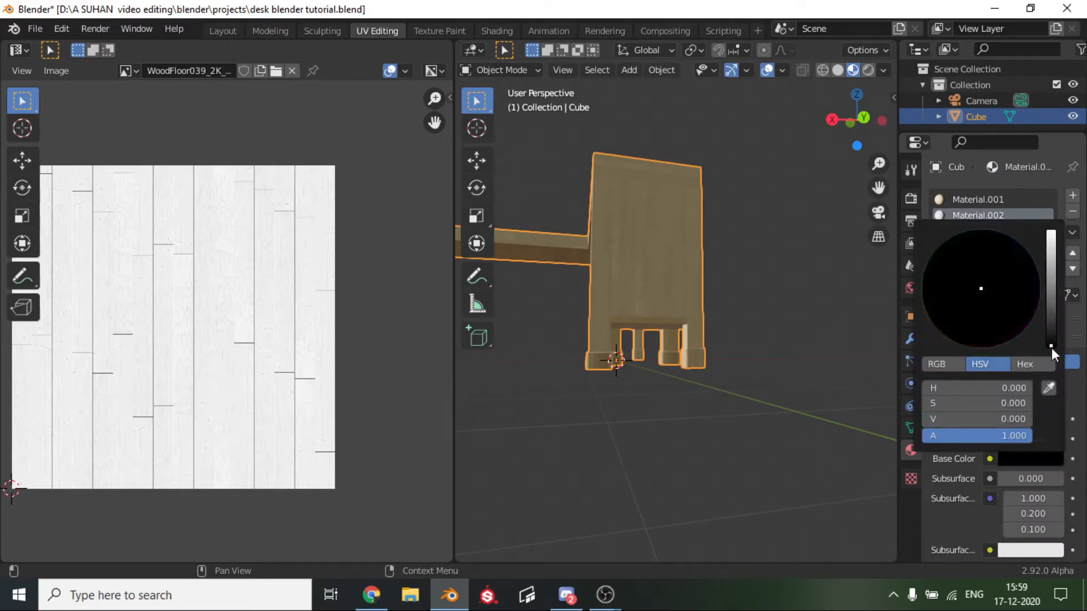
pyautogui.scroll(-5, 988, 528)
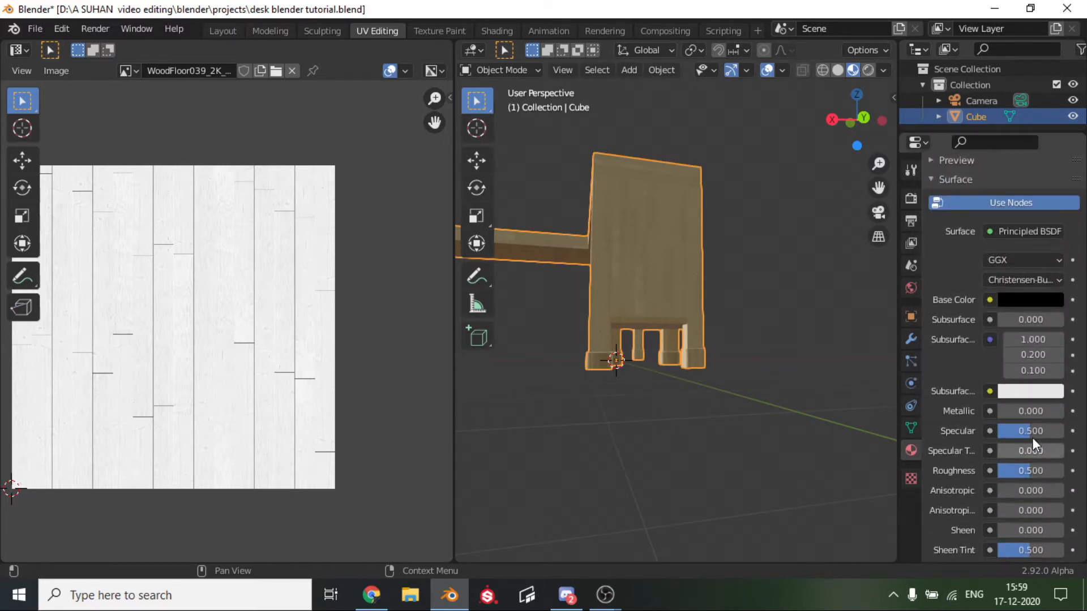
pyautogui.click(949, 160)
pyautogui.click(949, 161)
pyautogui.click(949, 161)
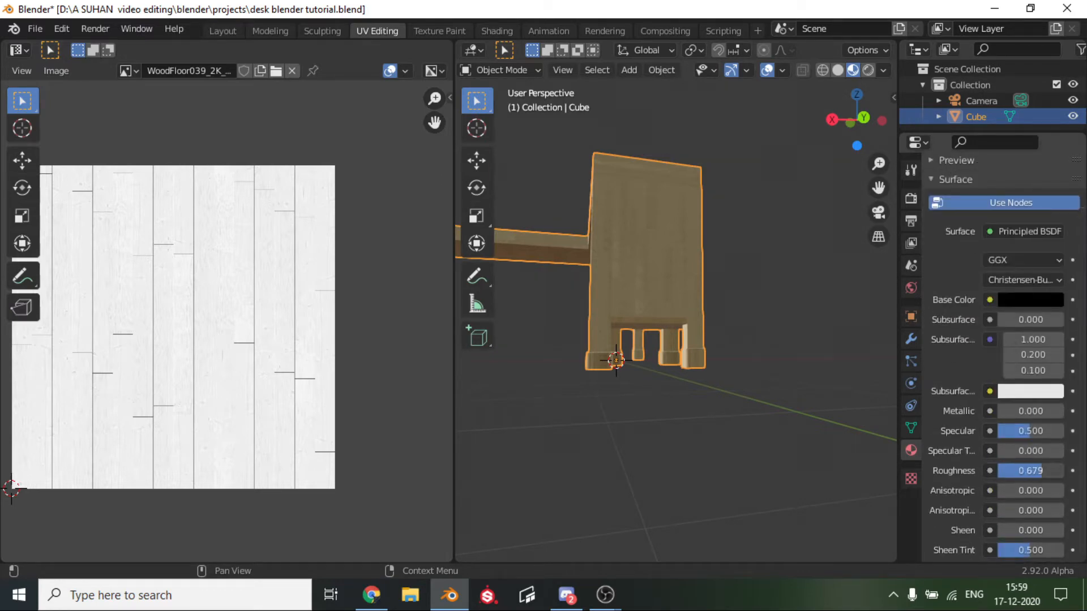
pyautogui.click(966, 161)
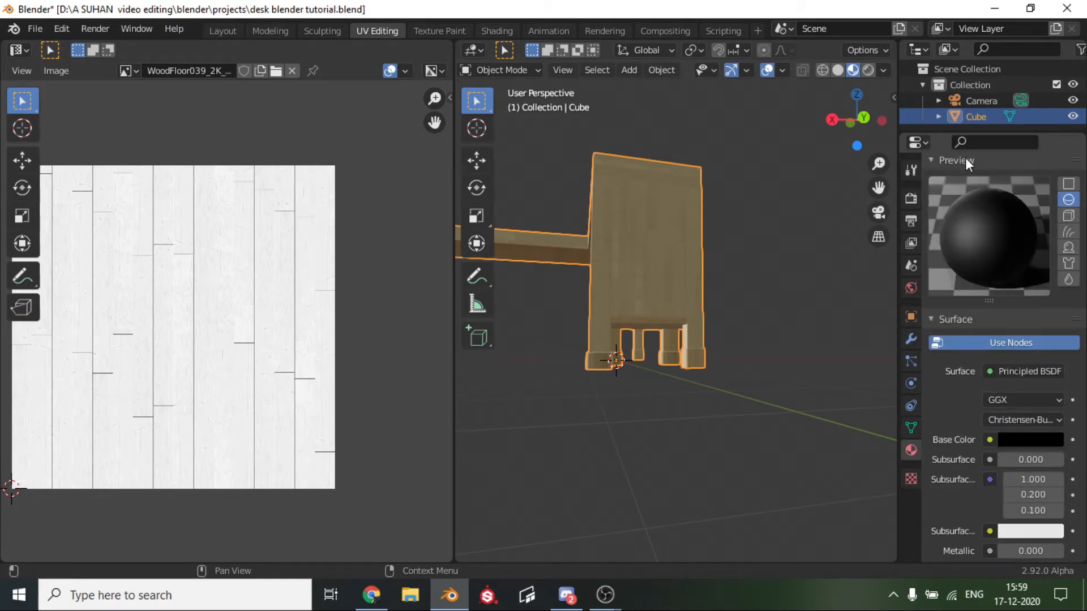
pyautogui.click(966, 160)
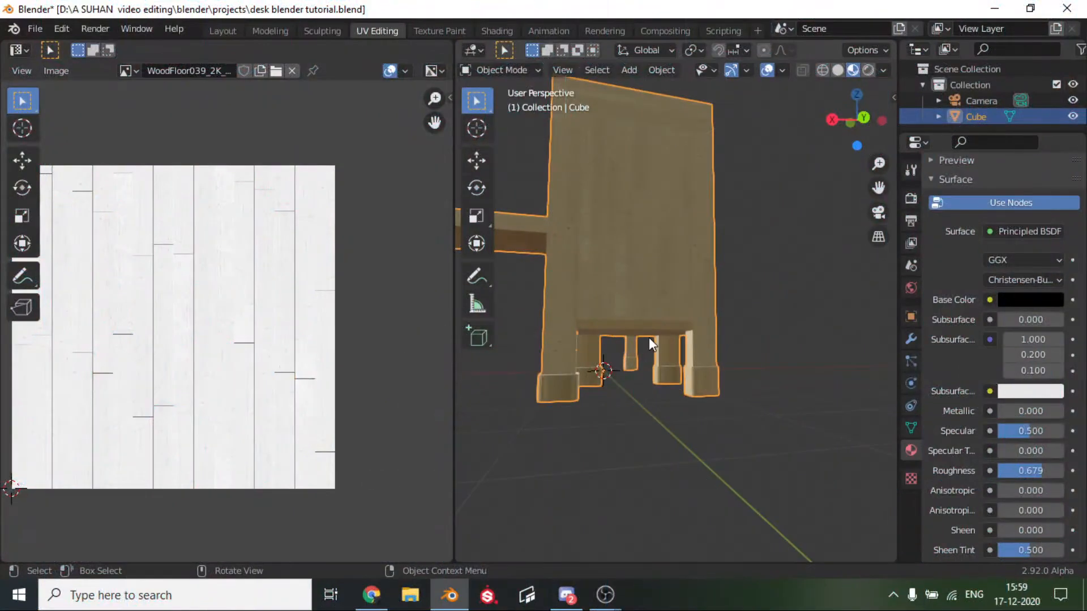
# Enter Edit Mode, try selecting the linked faces of the cabinet's foot cap, and clear the selection.
pyautogui.press('Tab')
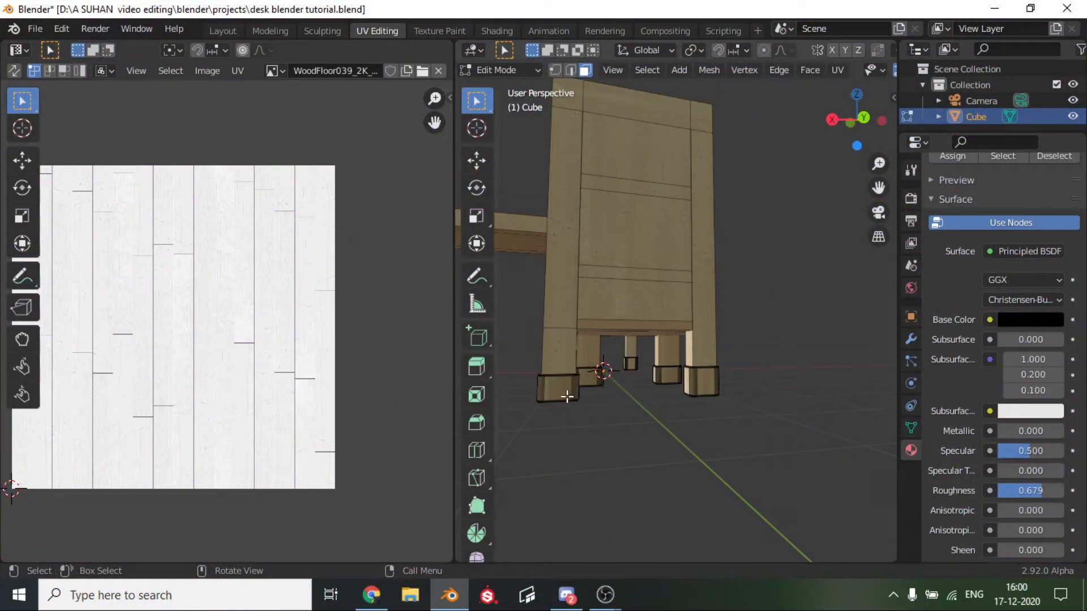
pyautogui.press('l')
pyautogui.click(634, 481)
pyautogui.press('l')
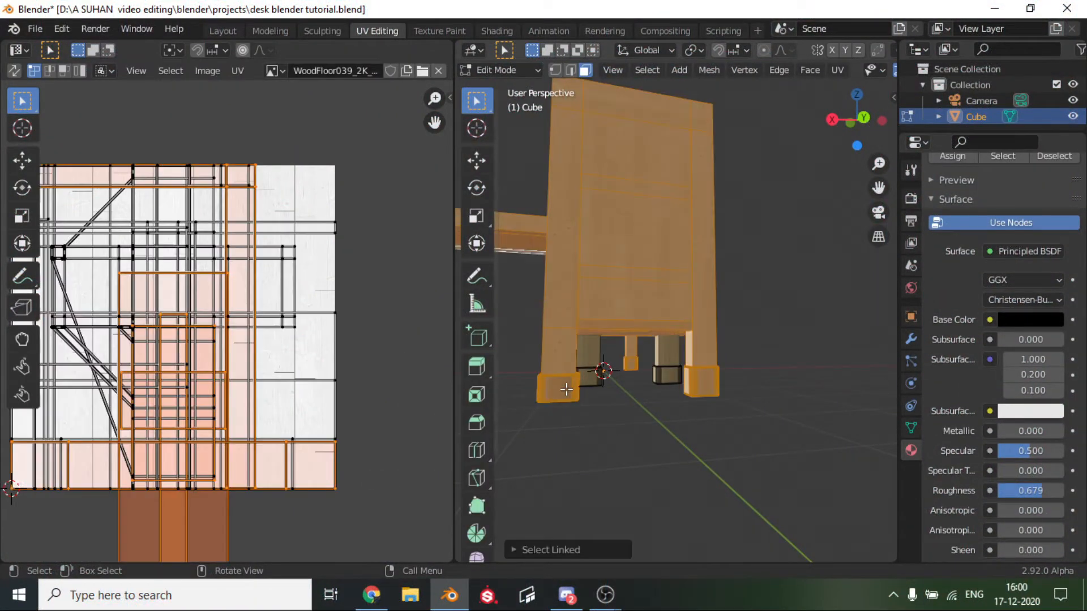
pyautogui.click(648, 451)
pyautogui.moveTo(653, 417); pyautogui.dragTo(633, 423, button='middle')
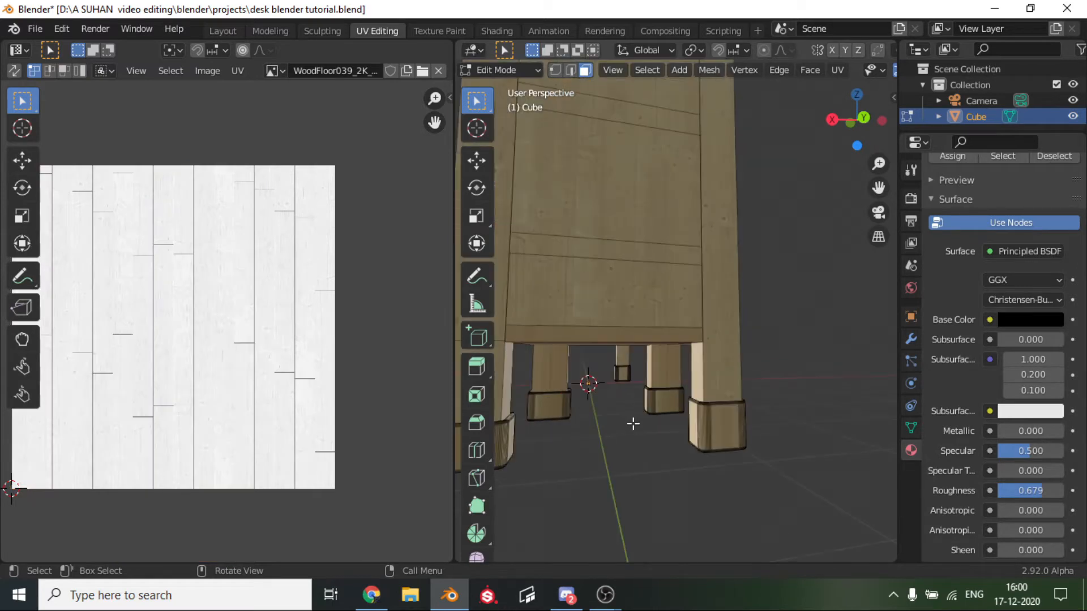
# Assign the black Material.002 to the side faces of the foot cap on the cabinet's outer corner leg.
pyautogui.press('l')
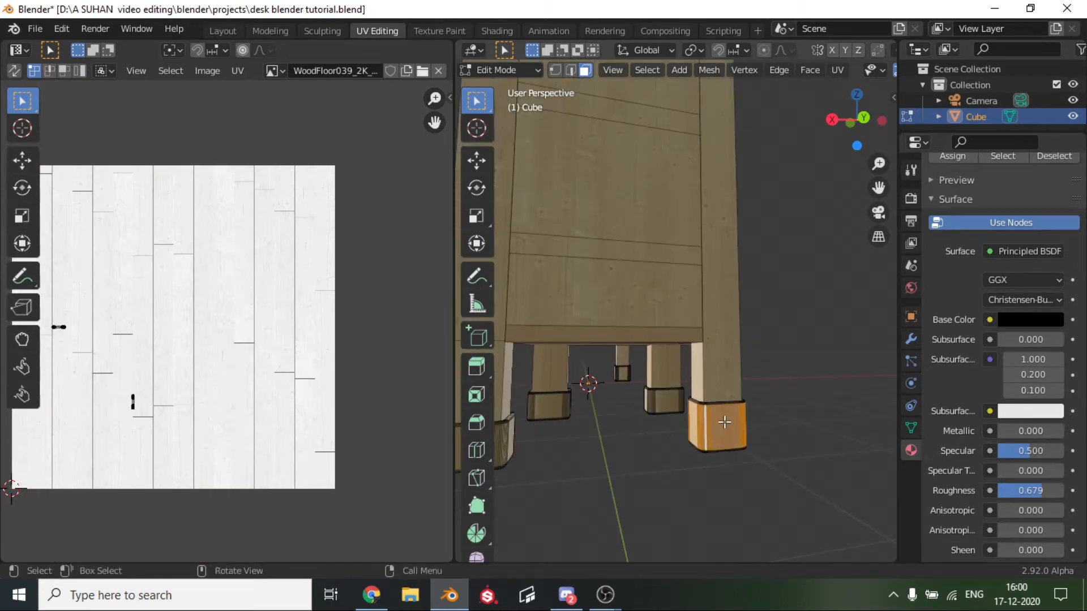
pyautogui.scroll(2, 719, 418)
pyautogui.moveTo(720, 418); pyautogui.dragTo(679, 473, button='middle')
pyautogui.scroll(-1, 688, 473)
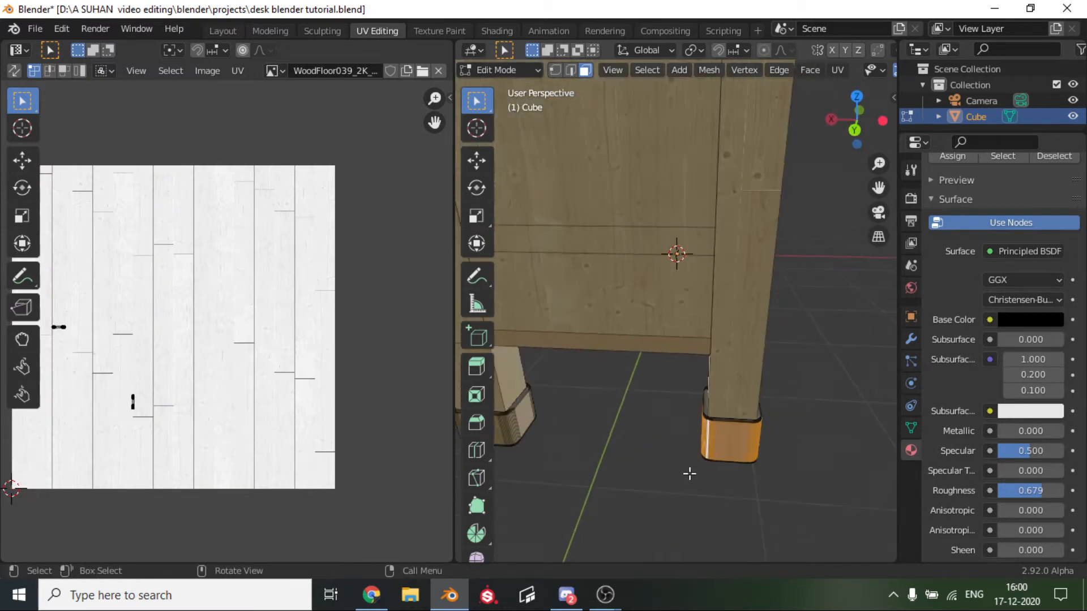
pyautogui.scroll(3, 691, 473)
pyautogui.scroll(-4, 852, 321)
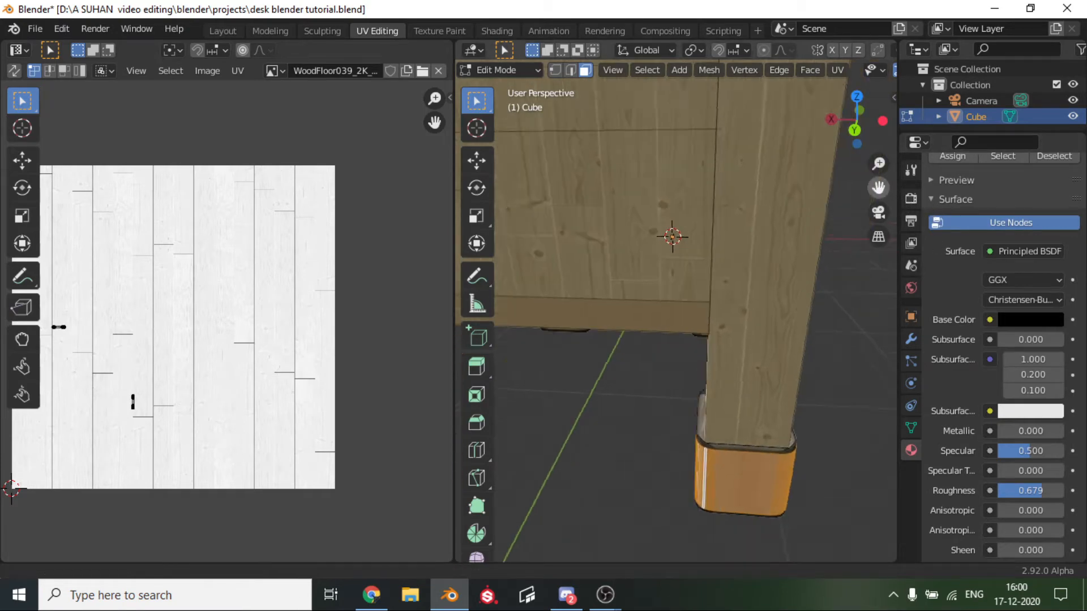
pyautogui.scroll(3, 966, 257)
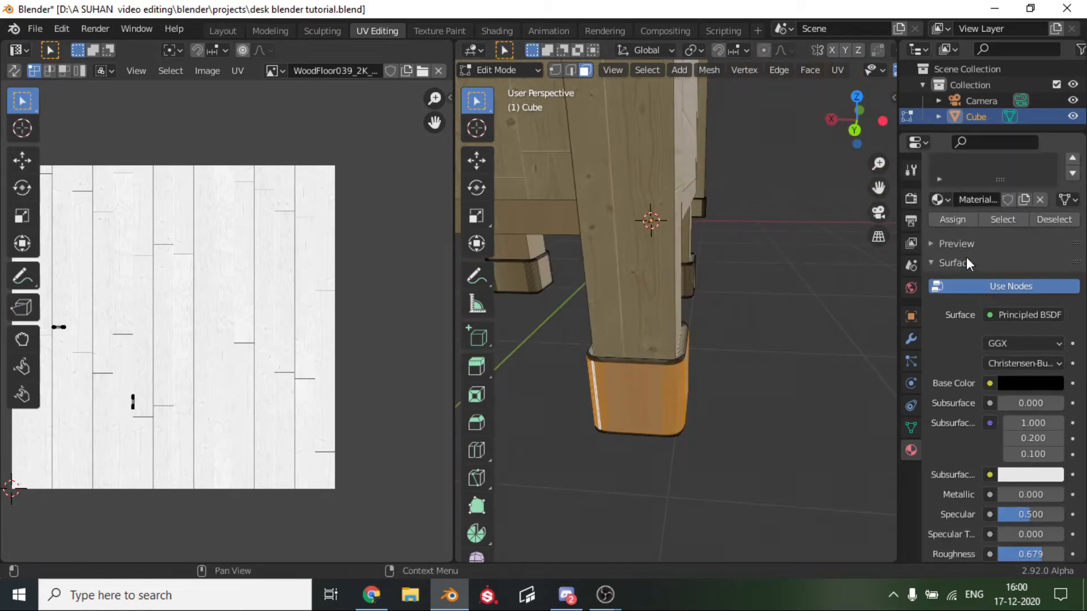
pyautogui.click(952, 220)
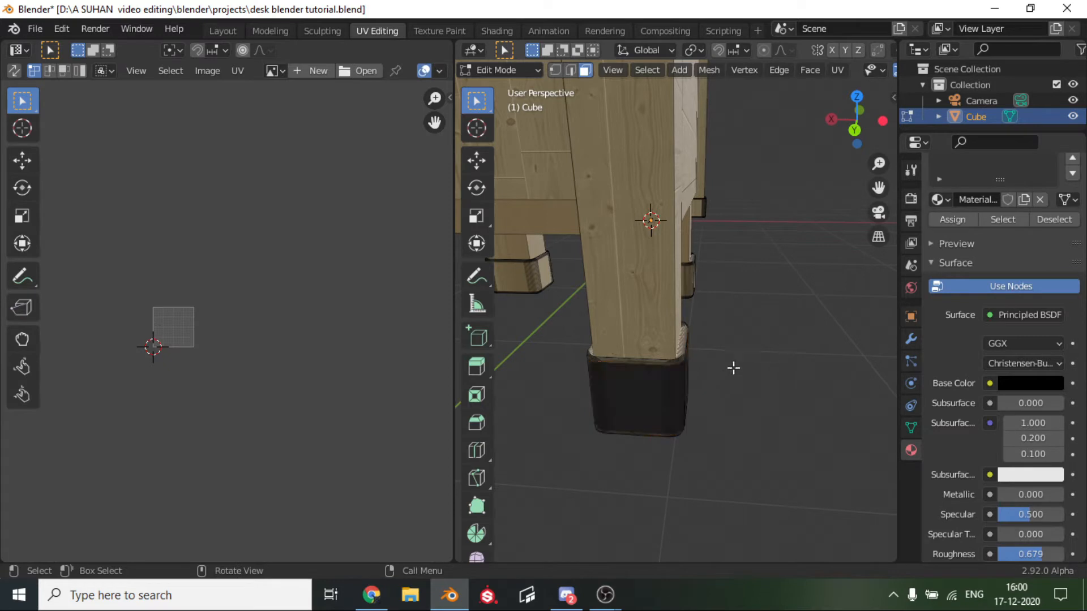
# Try selecting the bottom face and the rounded rim's face loops on the black foot cap.
pyautogui.press('Tab')
pyautogui.moveTo(698, 396); pyautogui.dragTo(709, 496, button='middle')
pyautogui.press('Tab')
pyautogui.click(710, 497)
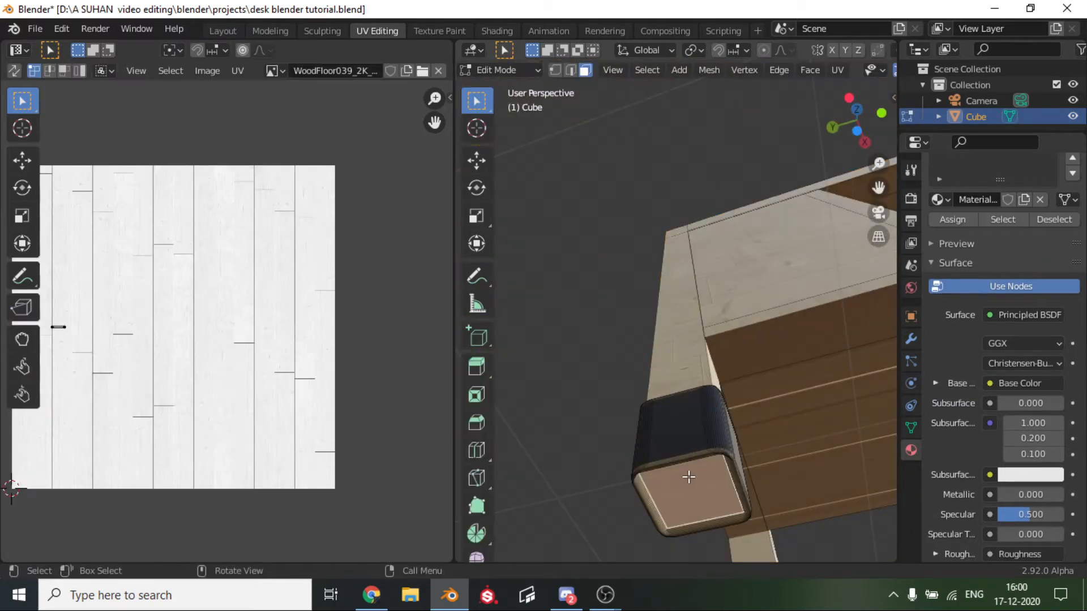
pyautogui.keyDown('alt'); pyautogui.click(664, 461); pyautogui.keyUp('alt')
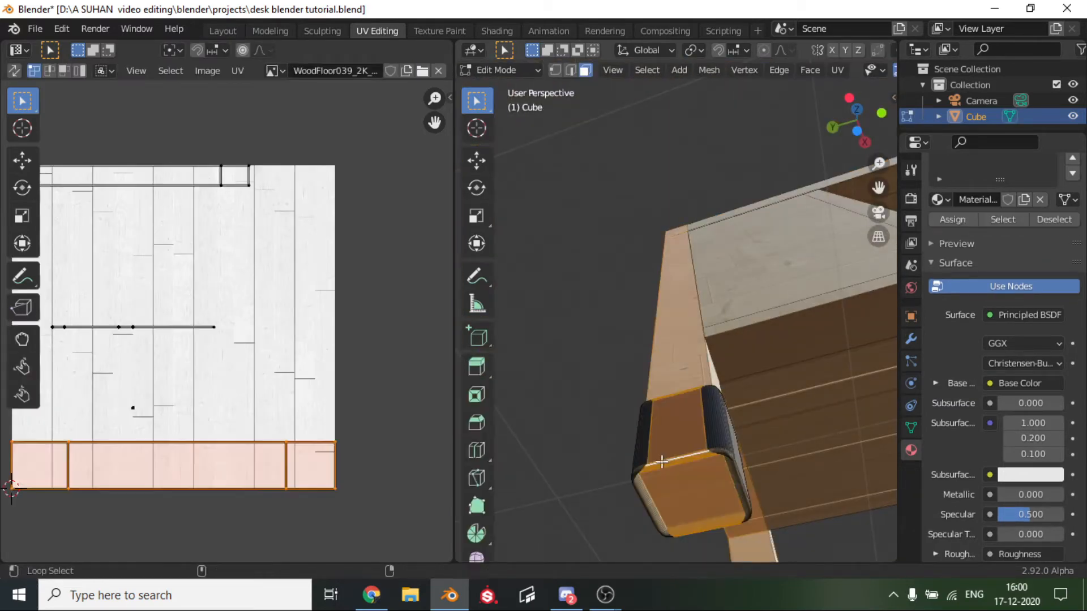
pyautogui.keyDown('alt'); pyautogui.keyDown('shift'); pyautogui.click(728, 458); pyautogui.keyUp('shift'); pyautogui.keyUp('alt')
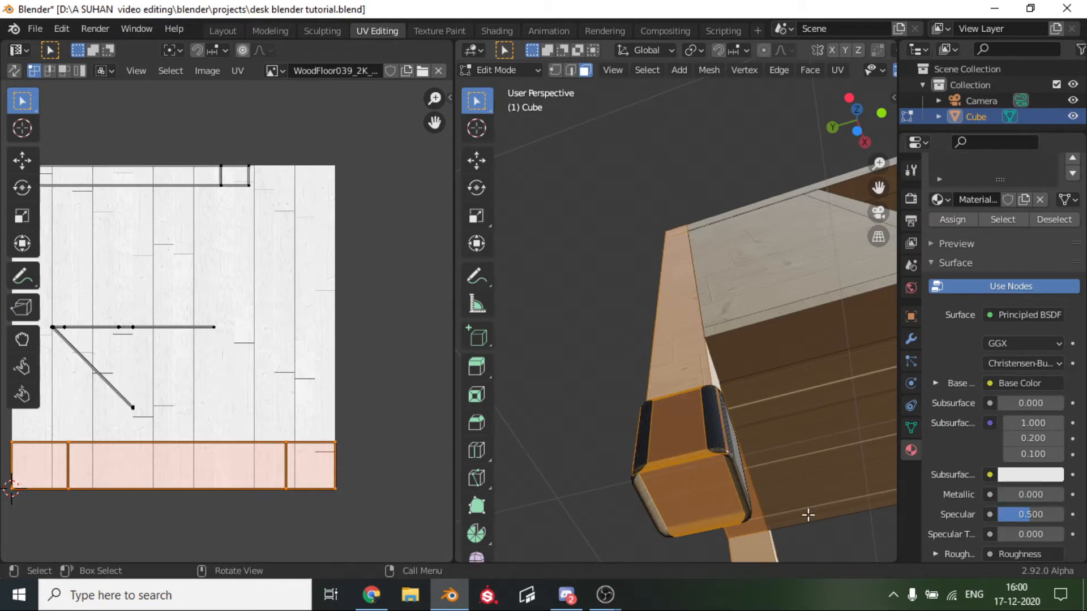
pyautogui.click(808, 515)
pyautogui.click(725, 454)
pyautogui.keyDown('alt'); pyautogui.click(725, 454); pyautogui.keyUp('alt')
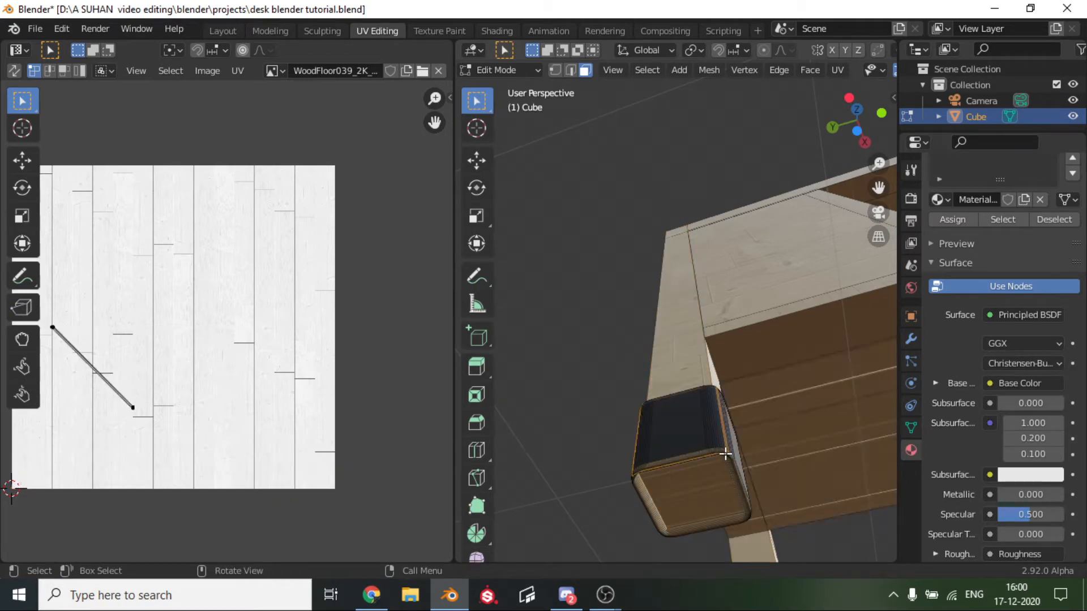
pyautogui.keyDown('alt'); pyautogui.click(732, 465); pyautogui.keyUp('alt')
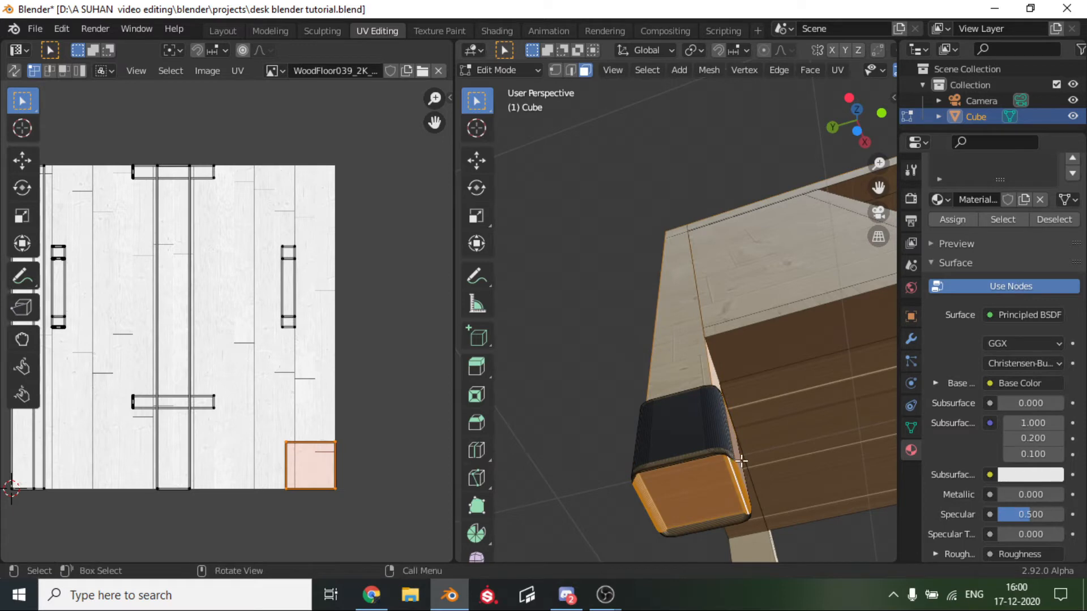
pyautogui.moveTo(689, 485); pyautogui.dragTo(638, 493, button='middle')
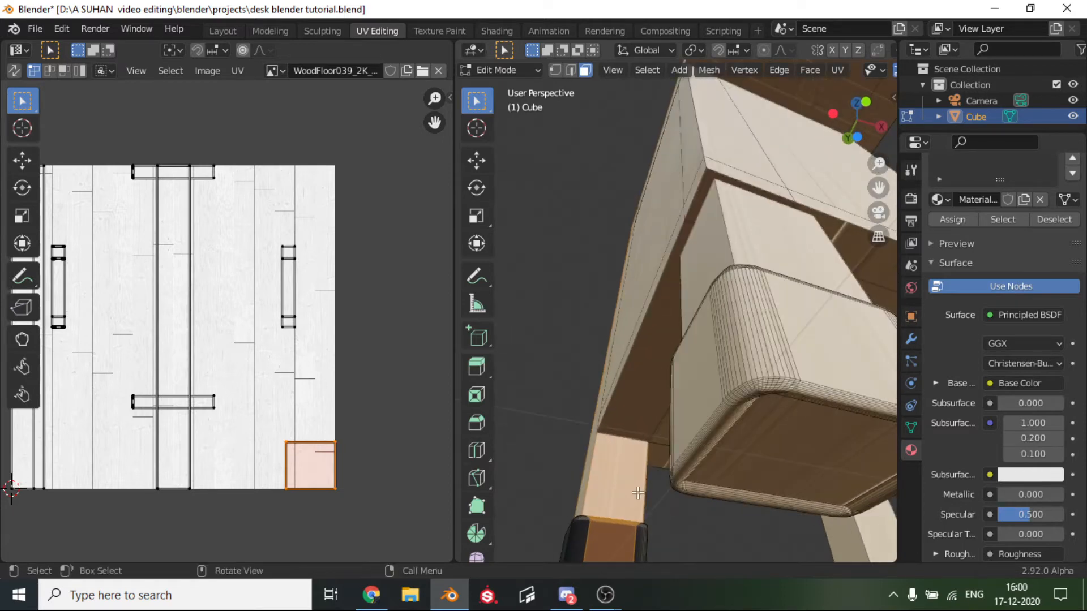
# Assign the black Material.002 to the bottom and side faces of the neighbouring foot cap and check it in Object Mode.
pyautogui.click(762, 391)
pyautogui.click(767, 434)
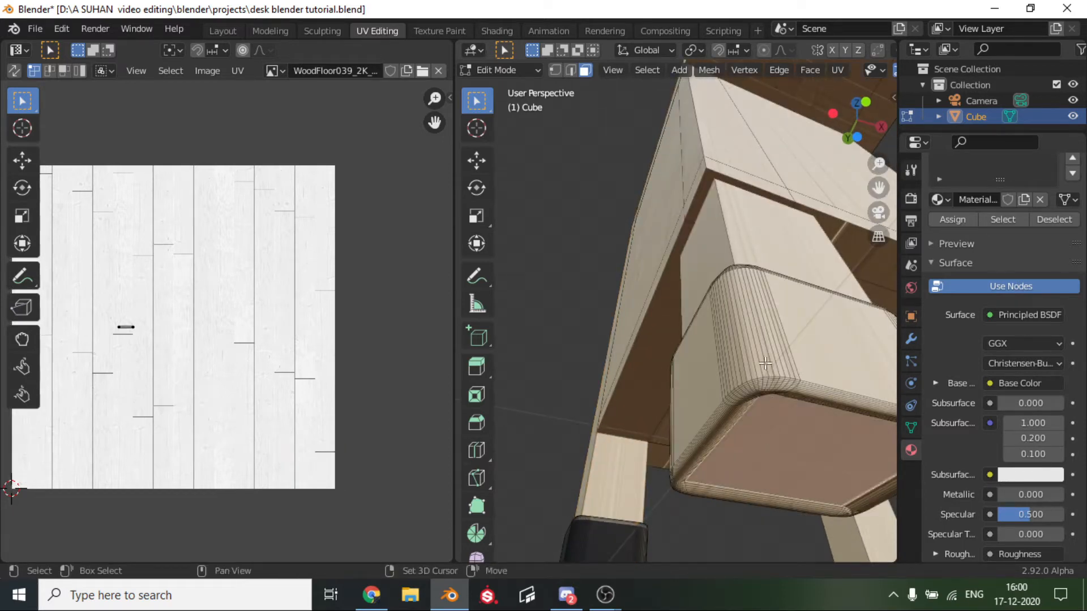
pyautogui.keyDown('alt'); pyautogui.click(752, 380); pyautogui.keyUp('alt')
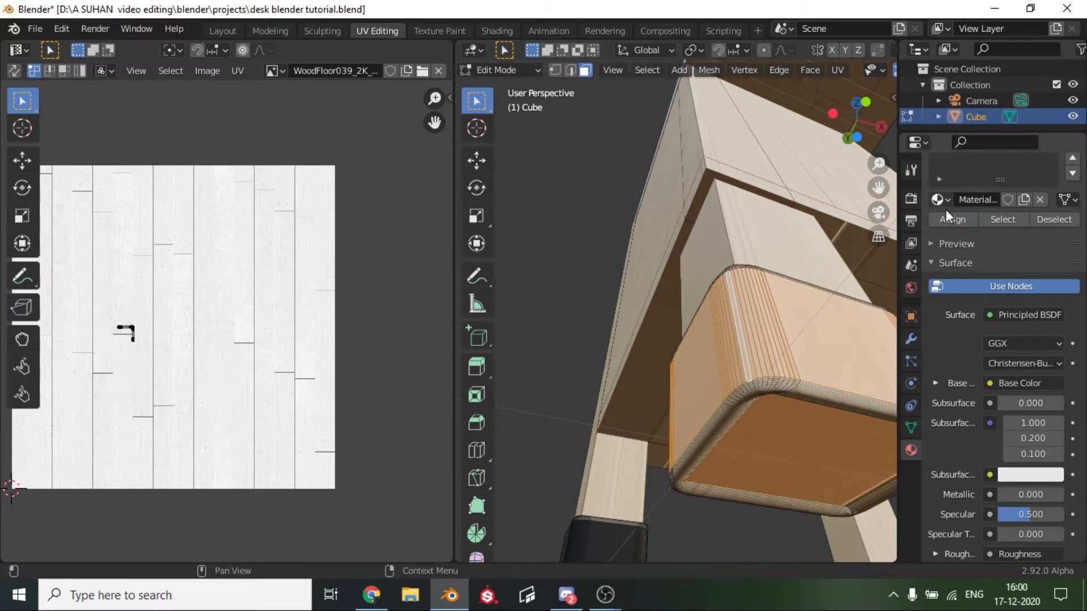
pyautogui.scroll(4, 990, 272)
pyautogui.click(985, 215)
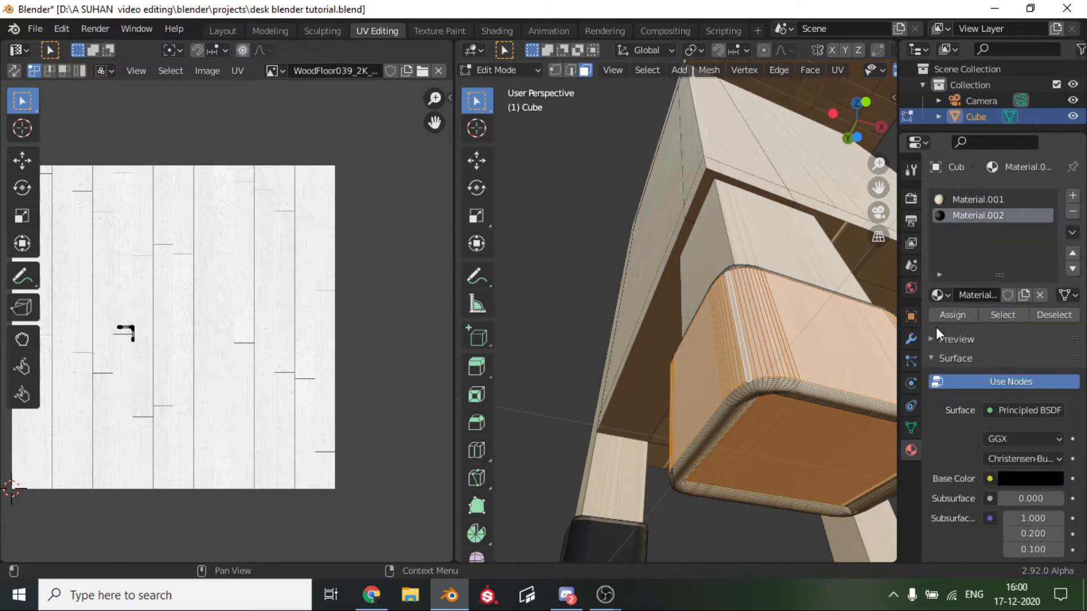
pyautogui.click(954, 314)
pyautogui.moveTo(729, 454); pyautogui.dragTo(706, 487, button='middle')
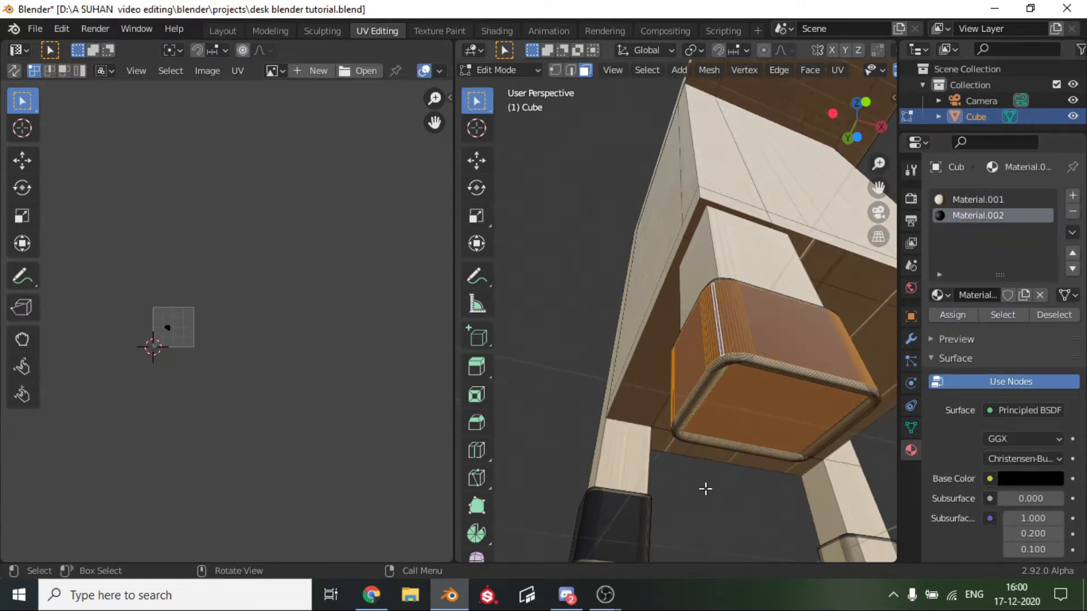
pyautogui.click(705, 488)
pyautogui.press('Tab')
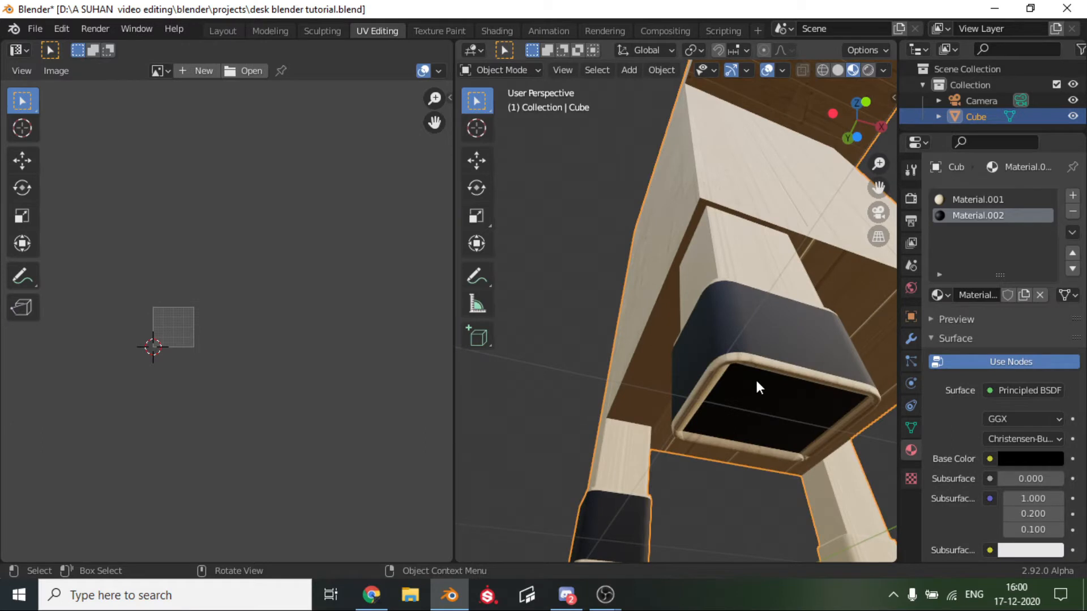
pyautogui.scroll(-5, 733, 355)
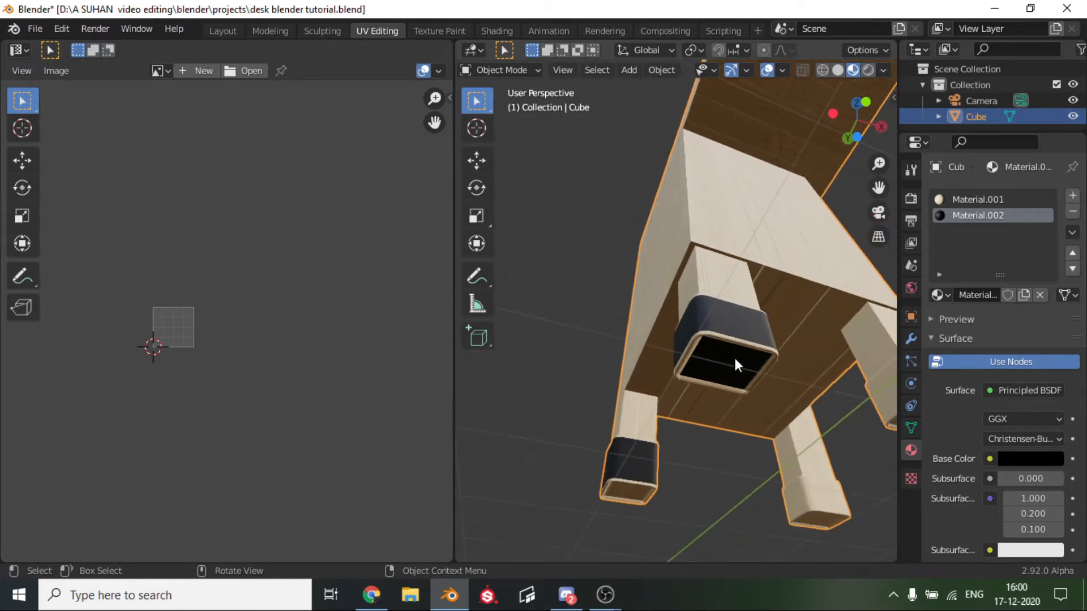
pyautogui.scroll(-3, 735, 359)
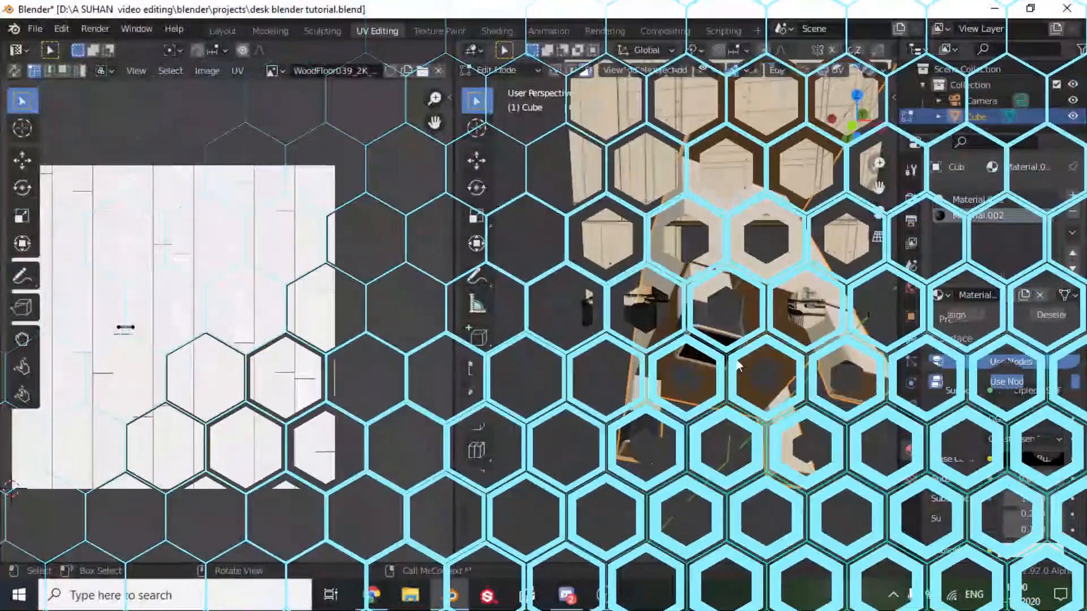
# Inspect the black foot caps and the remaining wood caps in Object Mode, ending in the front view.
pyautogui.scroll(-2, 668, 334)
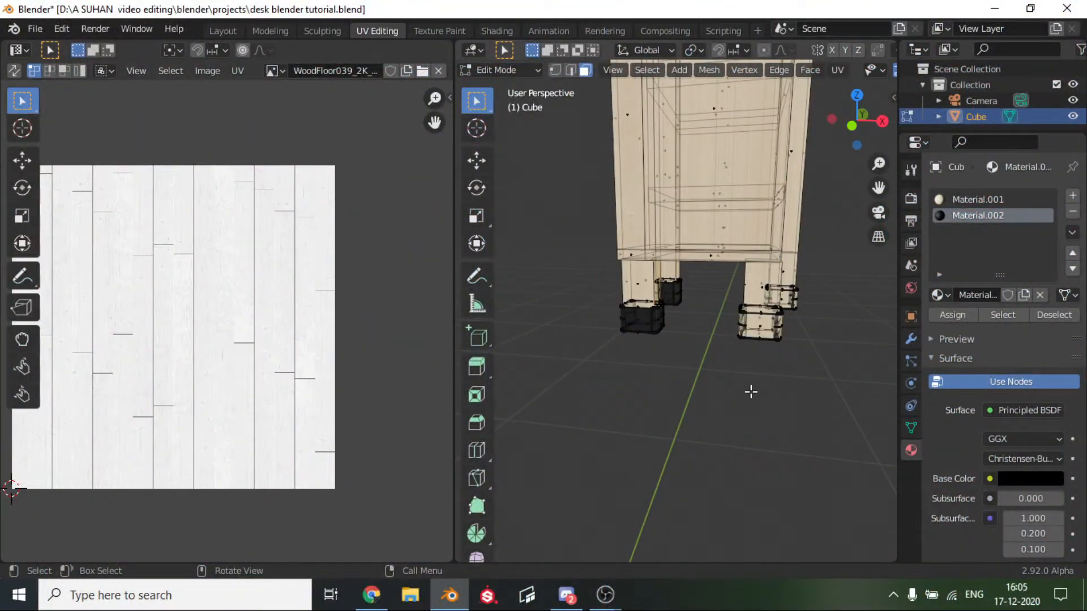
pyautogui.press('Tab')
pyautogui.scroll(3, 607, 314)
pyautogui.moveTo(607, 314); pyautogui.dragTo(847, 204, button='middle')
pyautogui.moveTo(713, 335); pyautogui.dragTo(627, 369, button='middle')
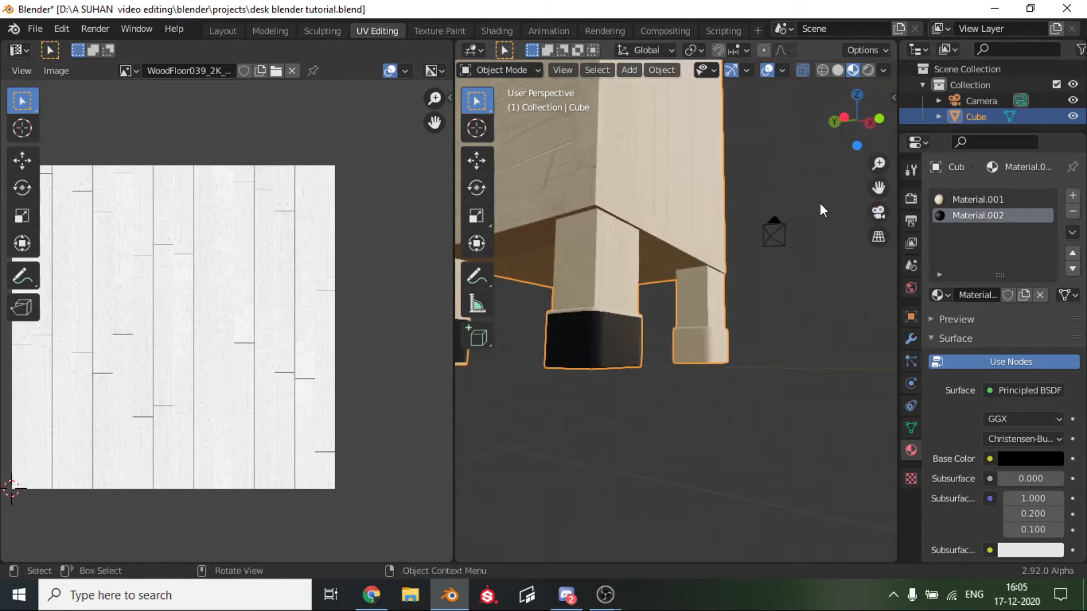
pyautogui.click(881, 119)
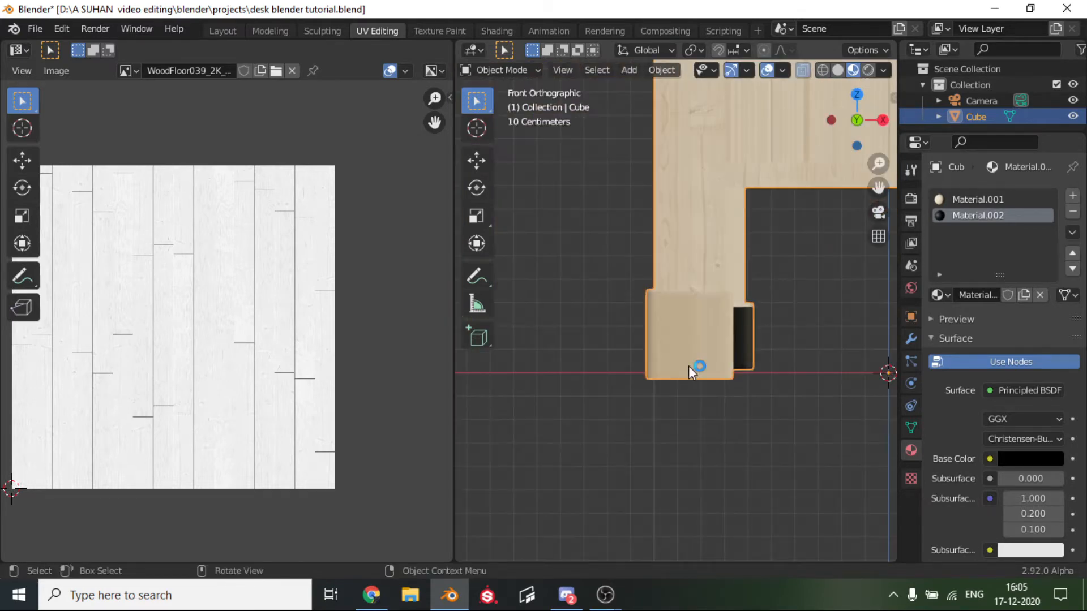
pyautogui.scroll(-5, 689, 366)
# In Edit Mode with X-ray on, box-select the foot caps and the lower leg sections under the cabinet from the front view.
pyautogui.press('Tab')
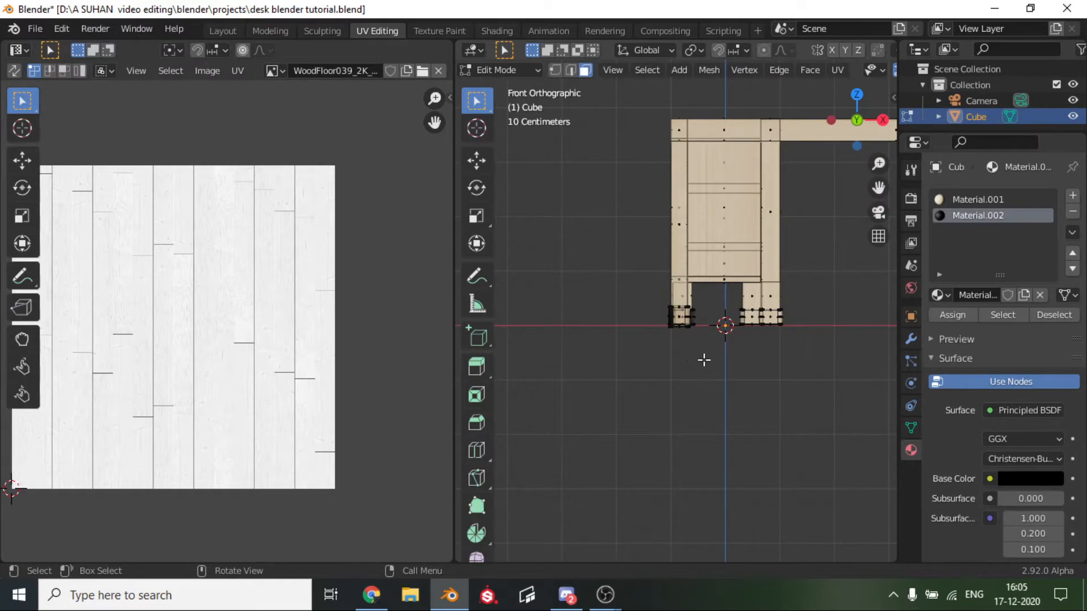
pyautogui.scroll(-6, 704, 359)
pyautogui.scroll(-5, 793, 70)
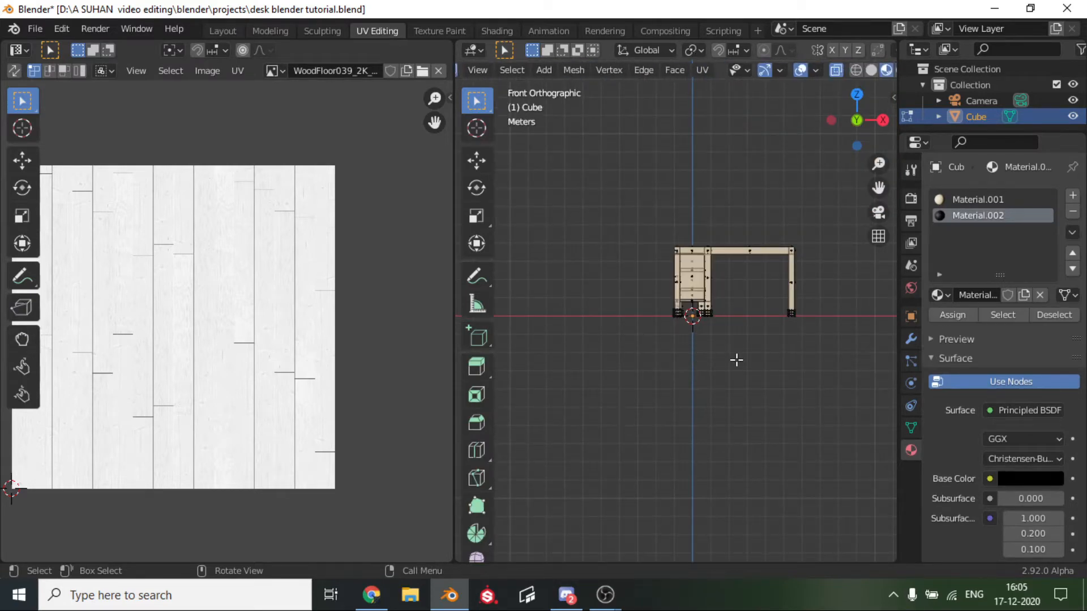
pyautogui.scroll(6, 708, 348)
pyautogui.moveTo(638, 278); pyautogui.dragTo(893, 399)
pyautogui.moveTo(612, 244); pyautogui.dragTo(815, 281)
pyautogui.scroll(3, 781, 300)
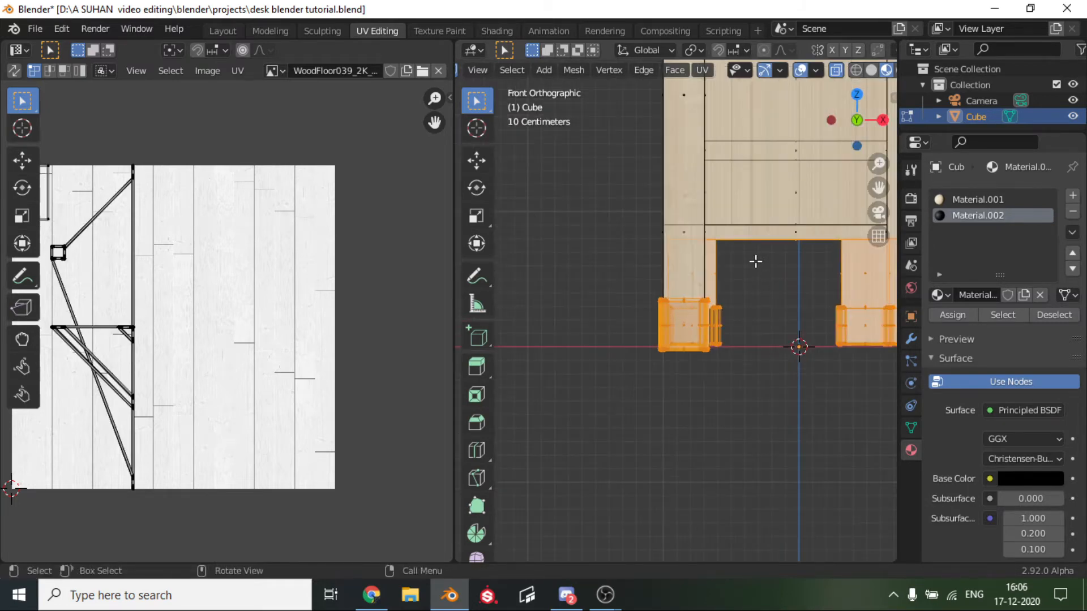
# Remove the cabinet's underside face from the selection, assign Material.002 to the selected caps and short legs, and check them in Object Mode.
pyautogui.moveTo(756, 261); pyautogui.dragTo(760, 209, button='middle')
pyautogui.keyDown('ctrl'); pyautogui.moveTo(790, 233); pyautogui.dragTo(815, 453); pyautogui.keyUp('ctrl')
pyautogui.keyDown('ctrl'); pyautogui.moveTo(776, 387); pyautogui.dragTo(810, 463); pyautogui.keyUp('ctrl')
pyautogui.keyDown('ctrl'); pyautogui.moveTo(788, 245); pyautogui.dragTo(832, 310); pyautogui.keyUp('ctrl')
pyautogui.moveTo(796, 323); pyautogui.dragTo(729, 407, button='middle')
pyautogui.scroll(6, 706, 412)
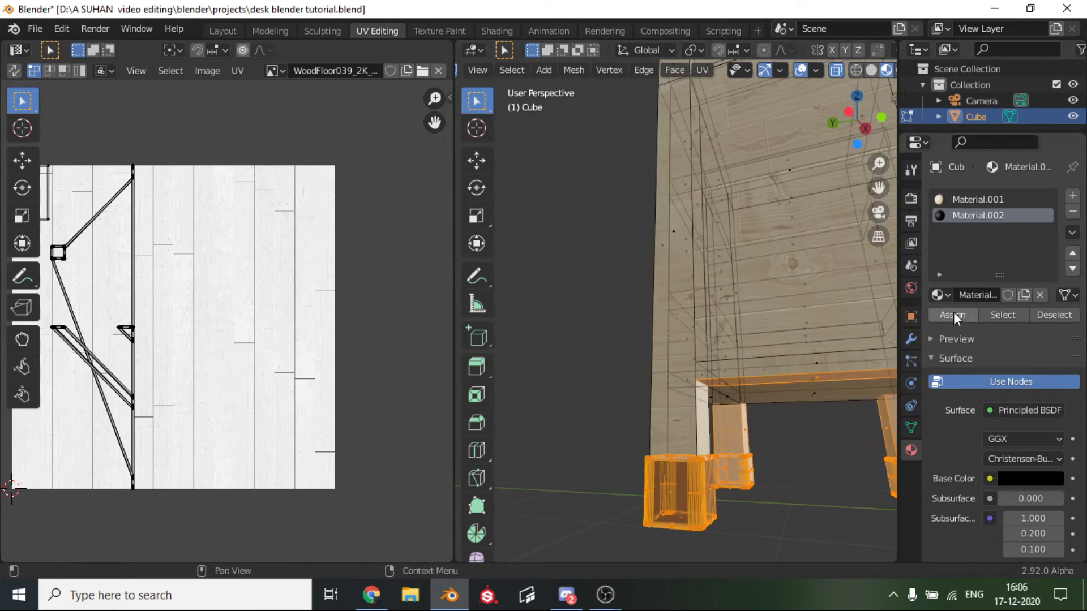
pyautogui.keyDown('ctrl'); pyautogui.moveTo(780, 361); pyautogui.dragTo(833, 408); pyautogui.keyUp('ctrl')
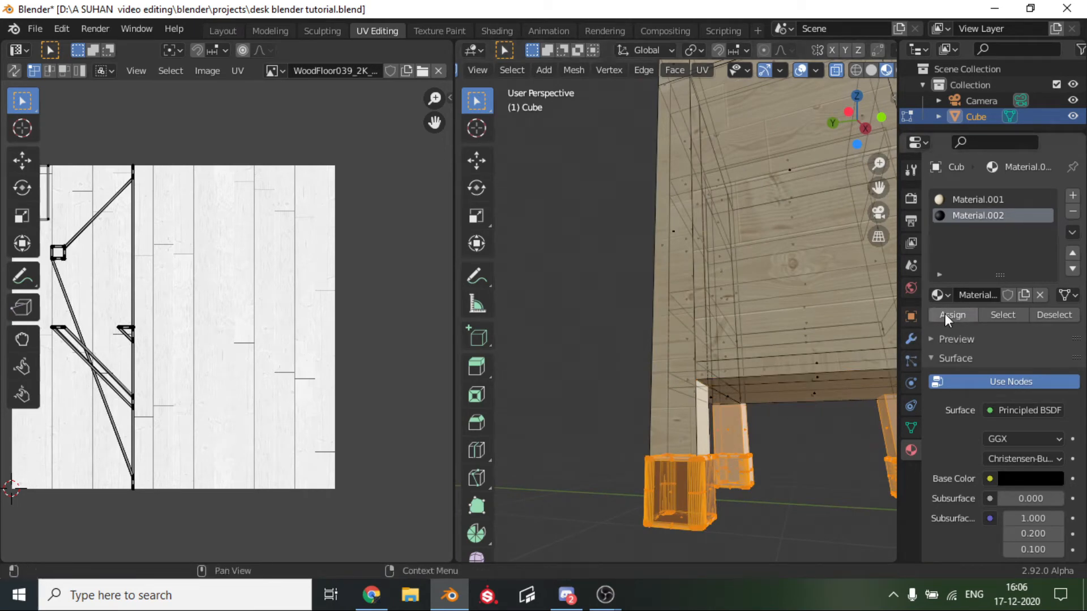
pyautogui.click(808, 451)
pyautogui.scroll(-3, 808, 453)
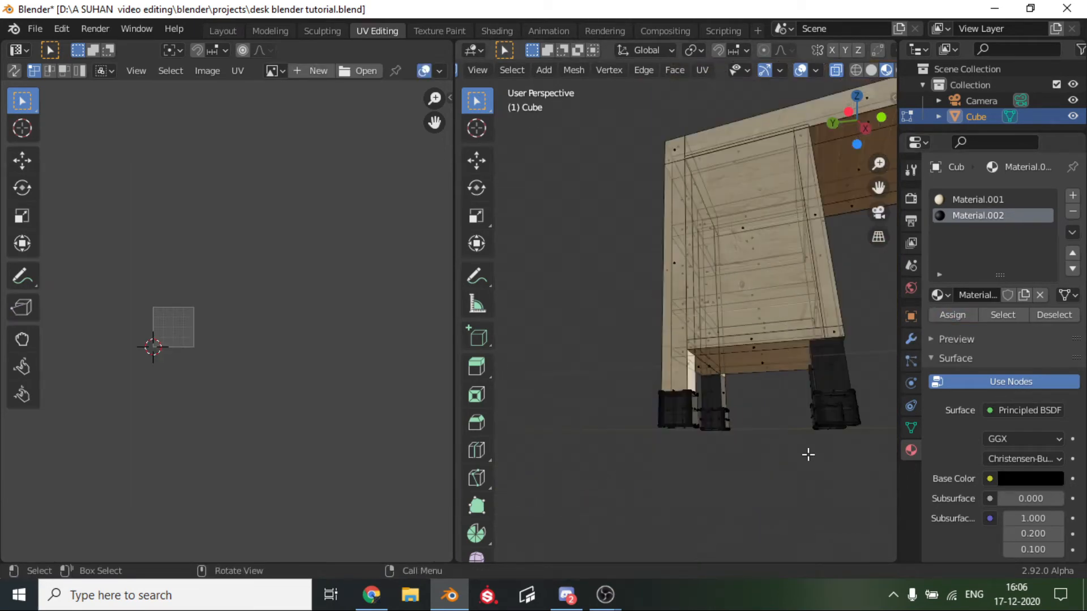
pyautogui.press('Tab')
pyautogui.moveTo(701, 442); pyautogui.dragTo(776, 469, button='middle')
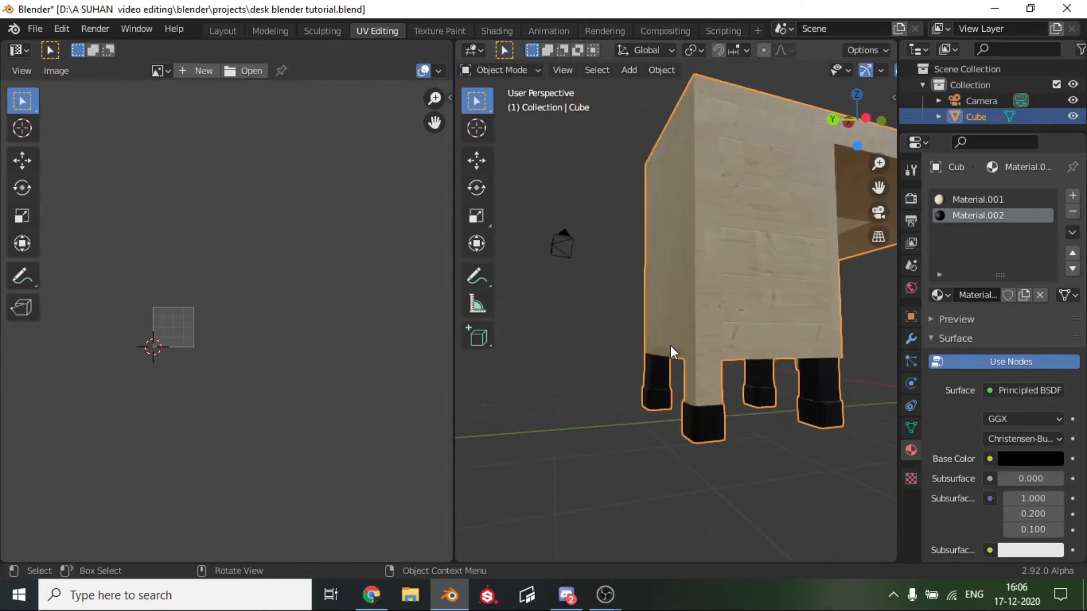
# In Edit Mode, add a loop cut around the cabinet's outer corner leg and slide it down level with the cabinet's underside.
pyautogui.press('Tab')
pyautogui.scroll(4, 712, 384)
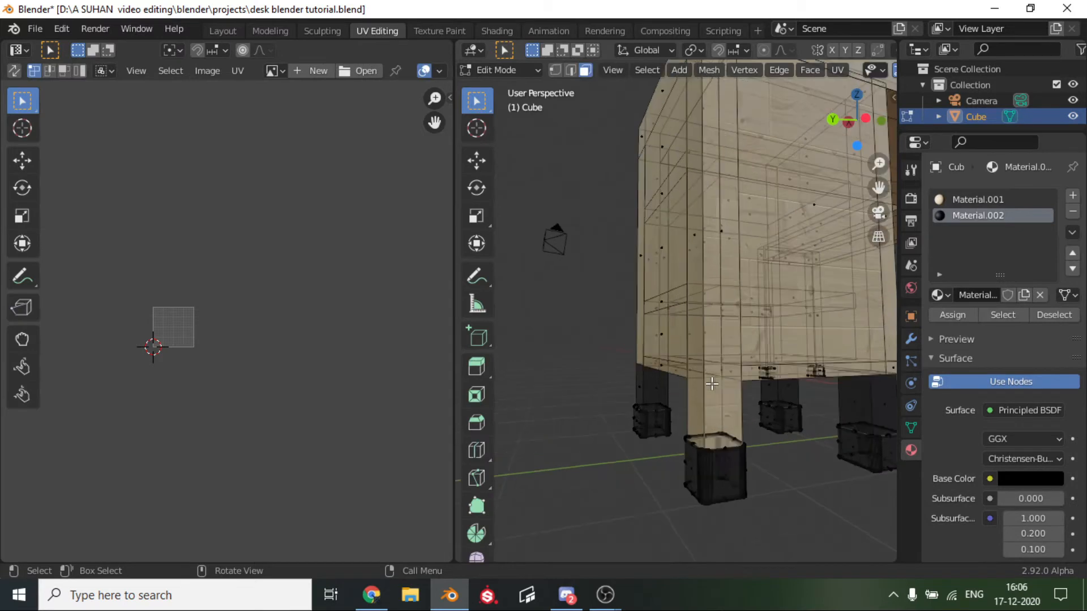
pyautogui.hotkey('ctrl', 'r')
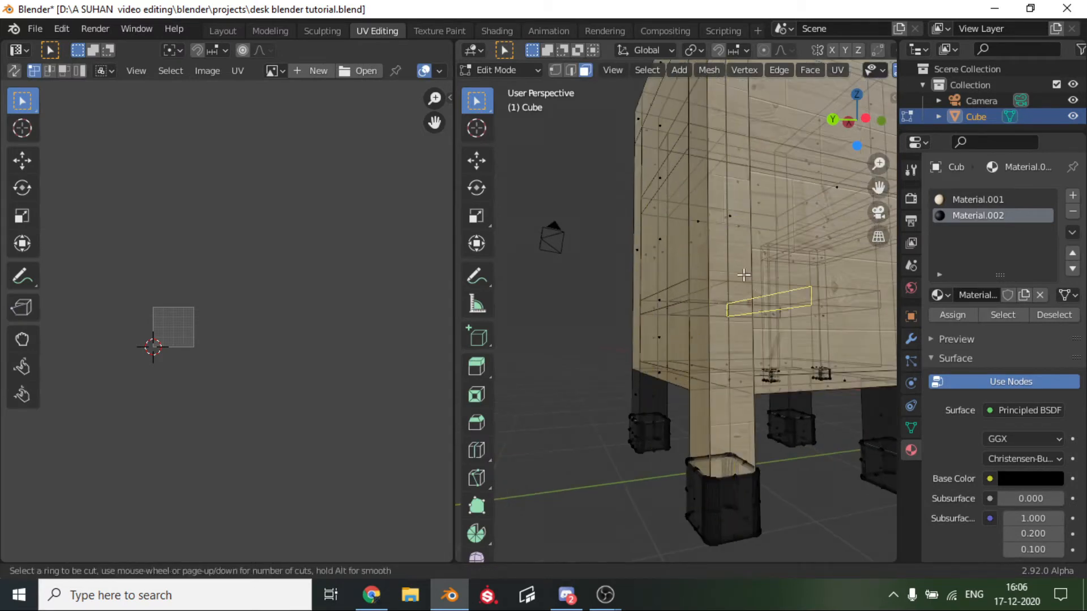
pyautogui.click(721, 223)
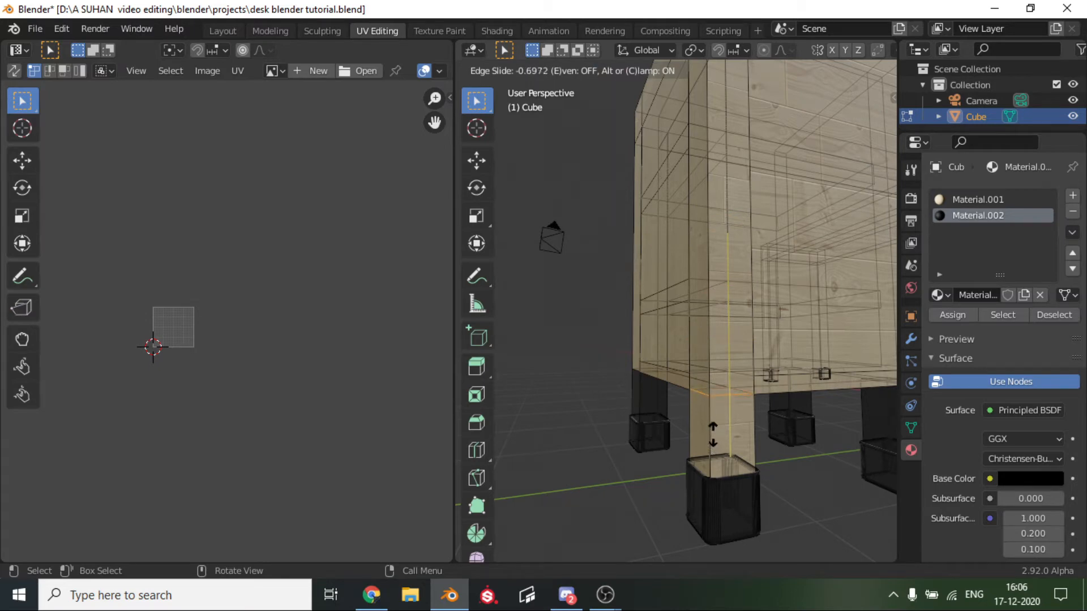
pyautogui.click(714, 438)
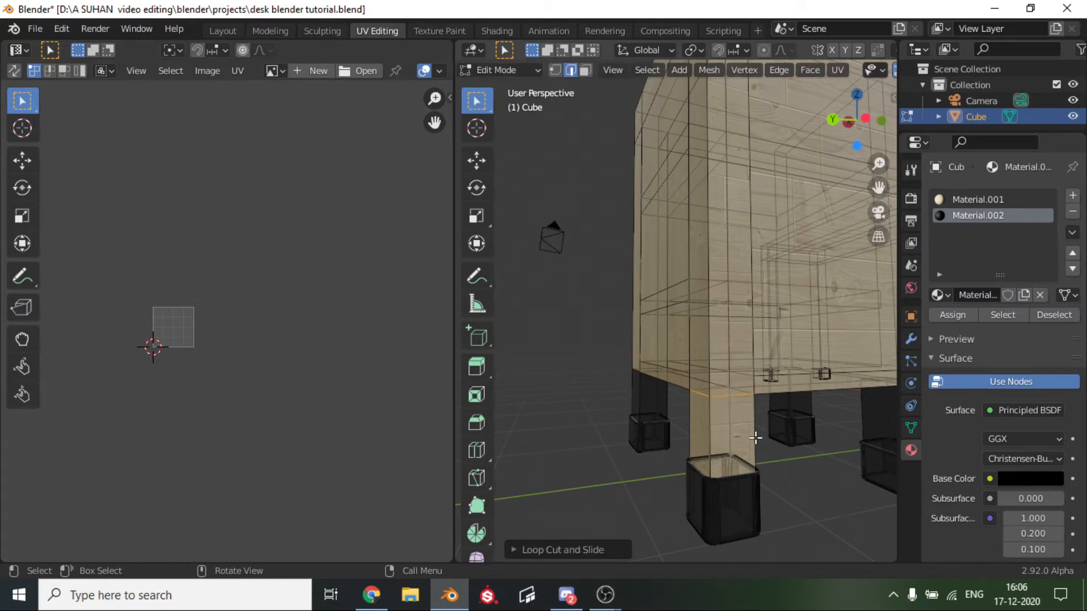
# Select the corner leg's face loop between the new cut and the foot cap and assign the black Material.002 to it.
pyautogui.click(586, 70)
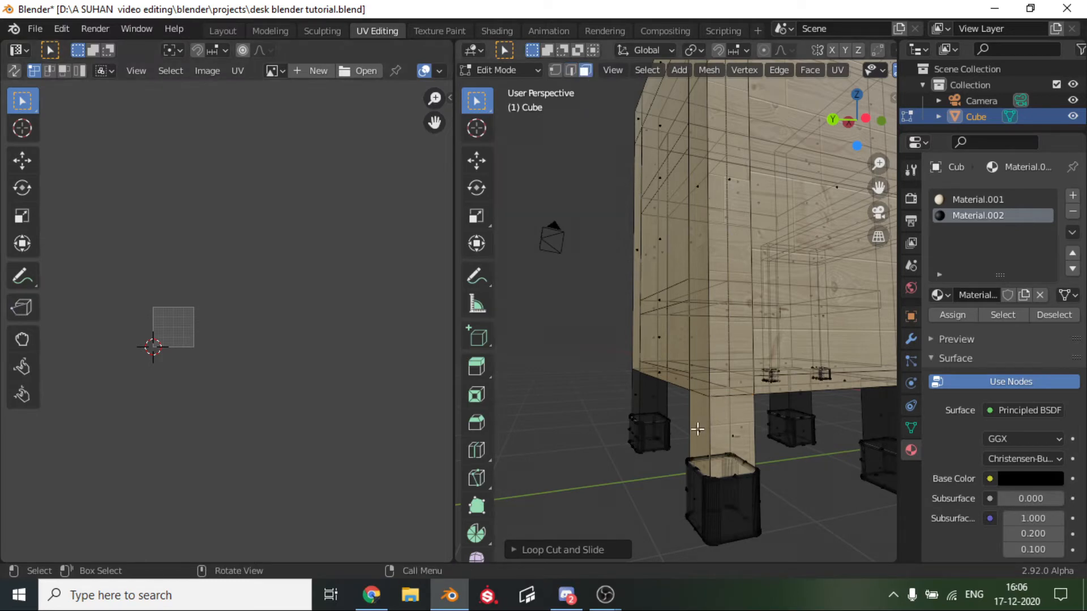
pyautogui.keyDown('alt'); pyautogui.click(735, 447); pyautogui.keyUp('alt')
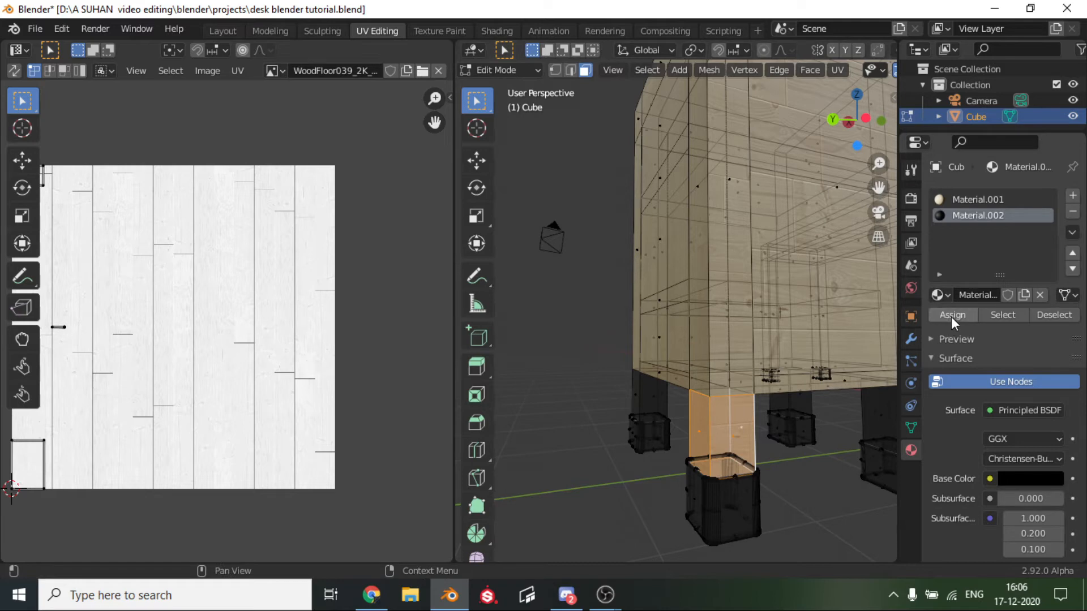
pyautogui.click(953, 315)
pyautogui.scroll(-5, 797, 461)
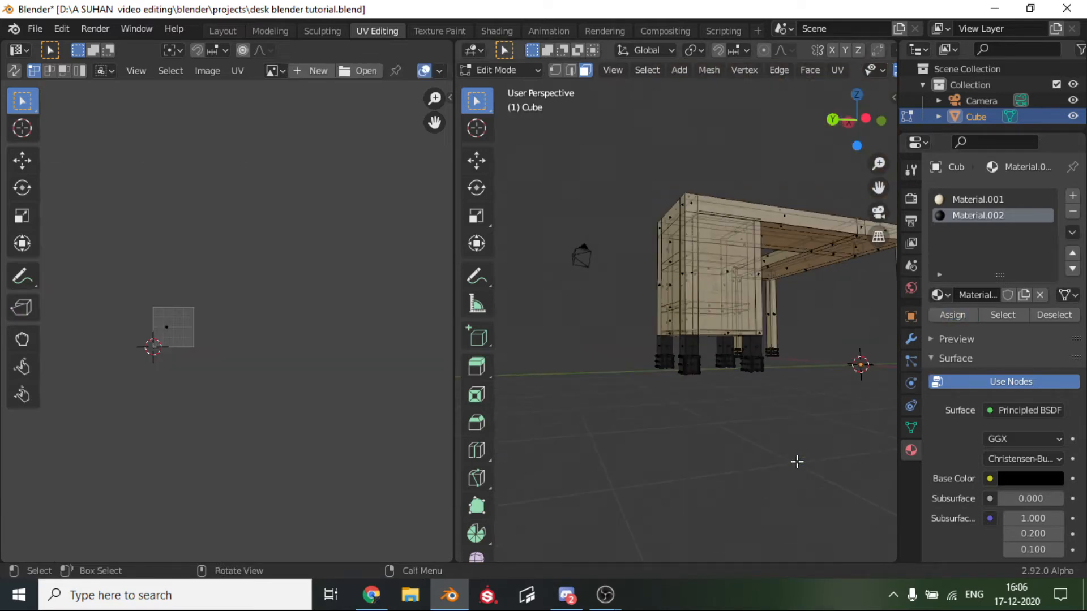
# Box-select the foot caps of the desk's long freestanding legs from the left view.
pyautogui.moveTo(797, 461); pyautogui.dragTo(837, 333, button='middle')
pyautogui.click(845, 120)
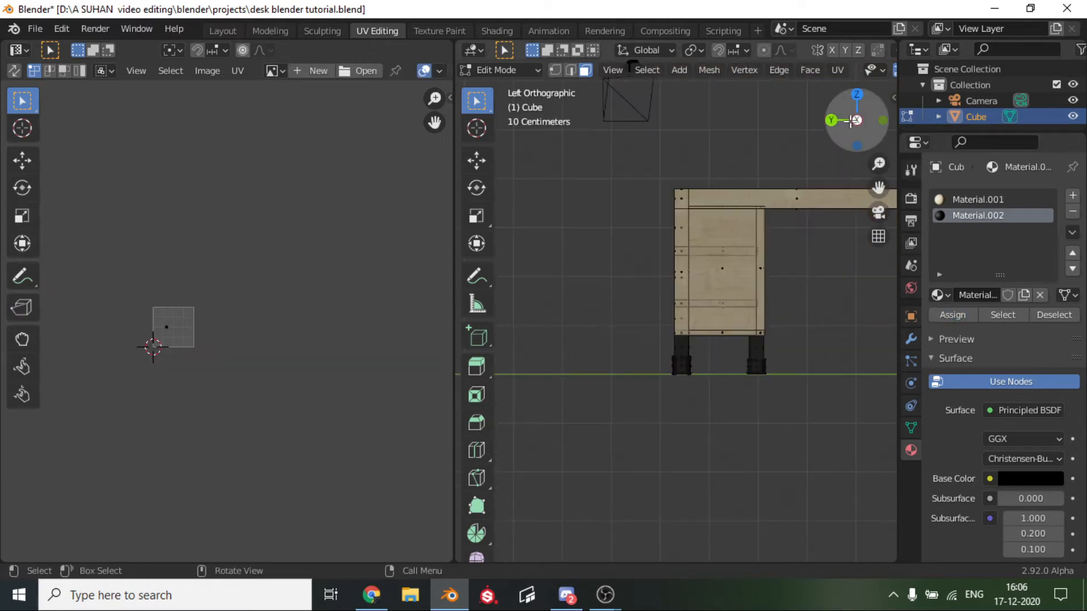
pyautogui.moveTo(880, 189); pyautogui.dragTo(601, 156)
pyautogui.scroll(1, 760, 294)
pyautogui.scroll(3, 760, 294)
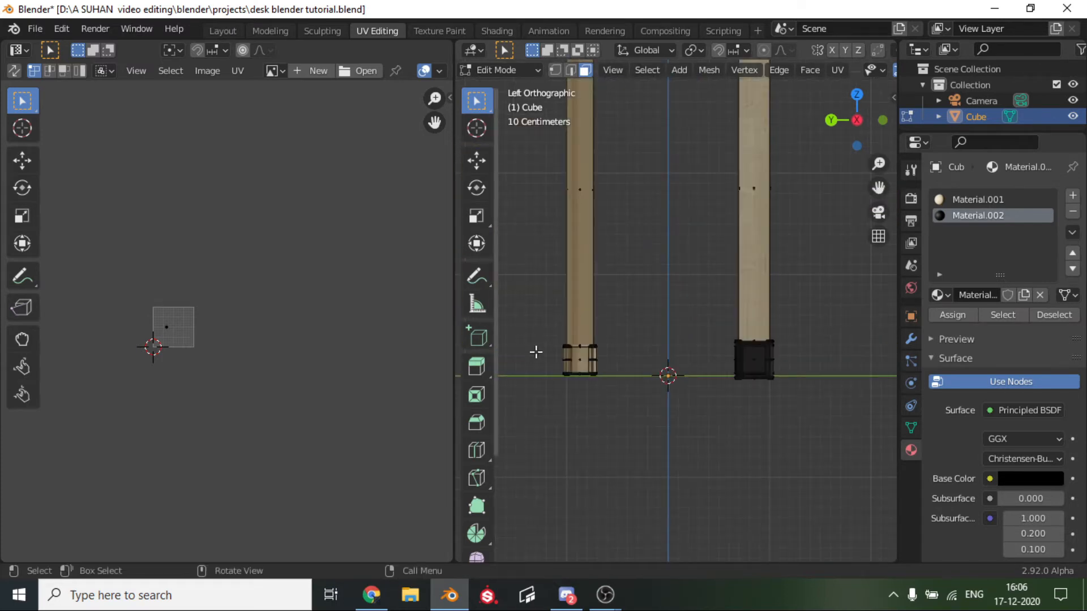
pyautogui.moveTo(537, 338); pyautogui.dragTo(879, 462)
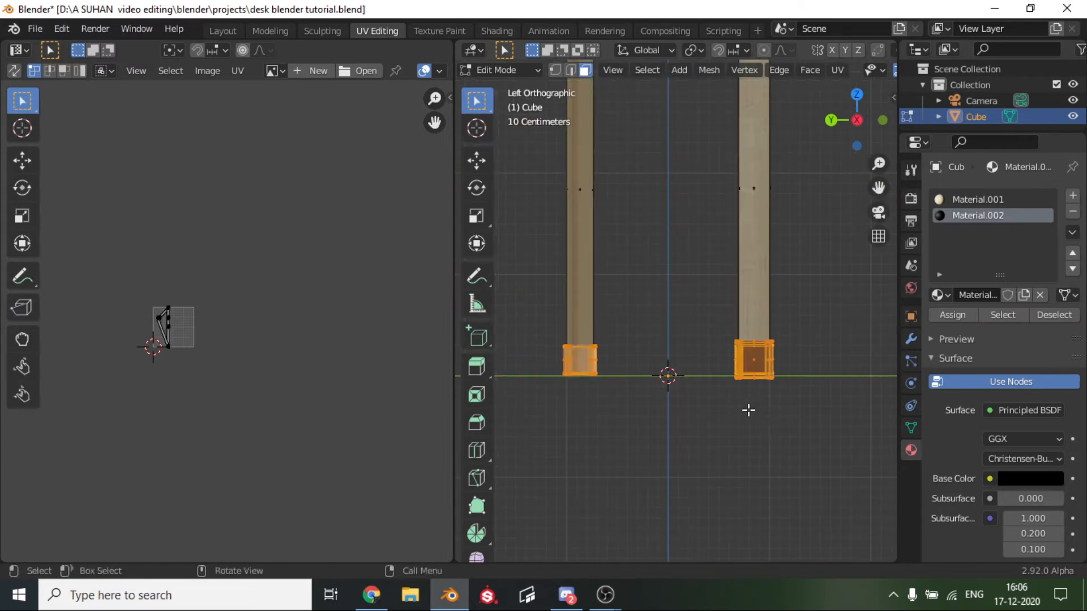
# Check the selected foot caps from the front view, assign the black Material.002 to them, and clear the selection.
pyautogui.moveTo(765, 423); pyautogui.dragTo(606, 409, button='middle')
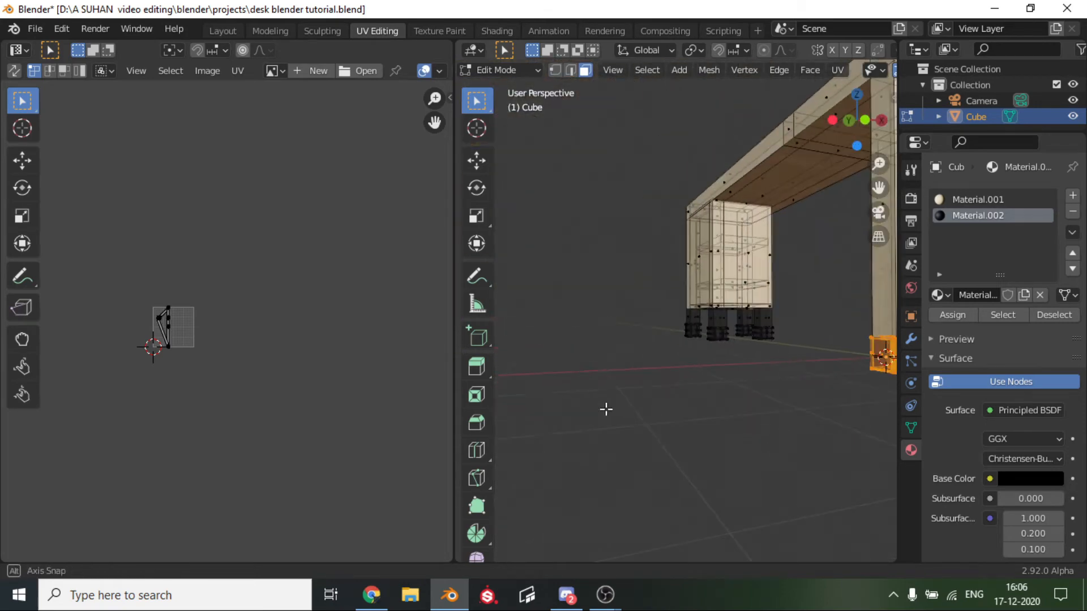
pyautogui.click(865, 121)
pyautogui.scroll(-8, 843, 278)
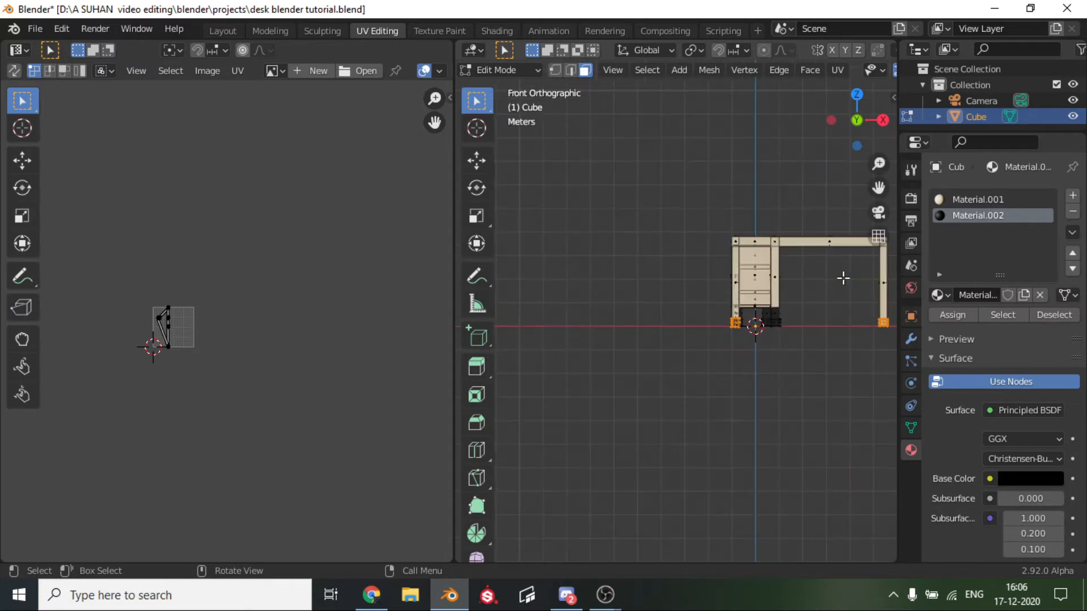
pyautogui.scroll(2, 843, 278)
pyautogui.scroll(3, 843, 278)
pyautogui.moveTo(878, 187); pyautogui.dragTo(735, 163)
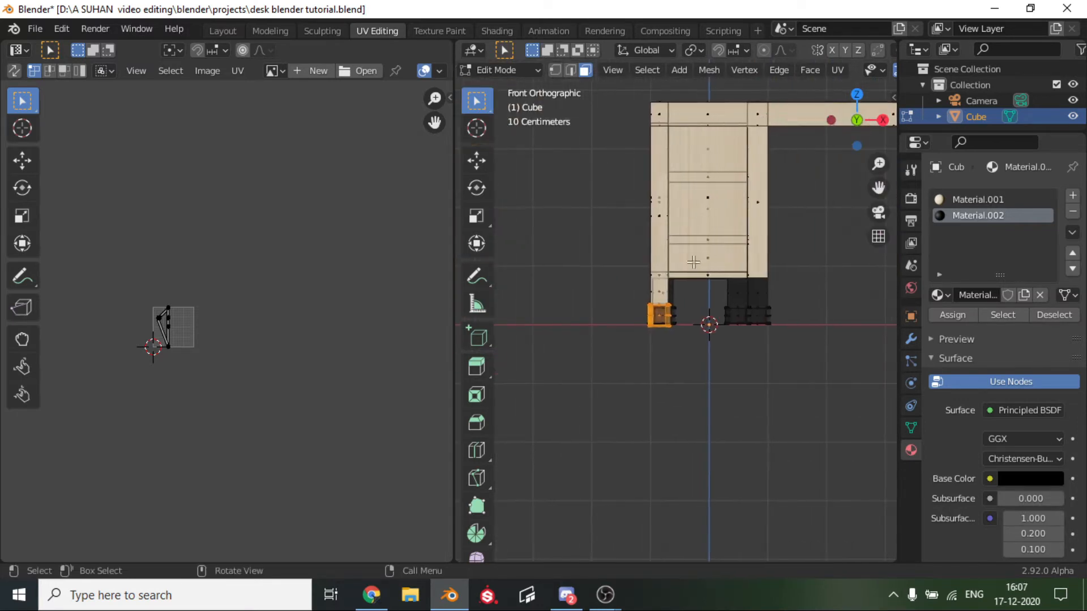
pyautogui.scroll(3, 637, 271)
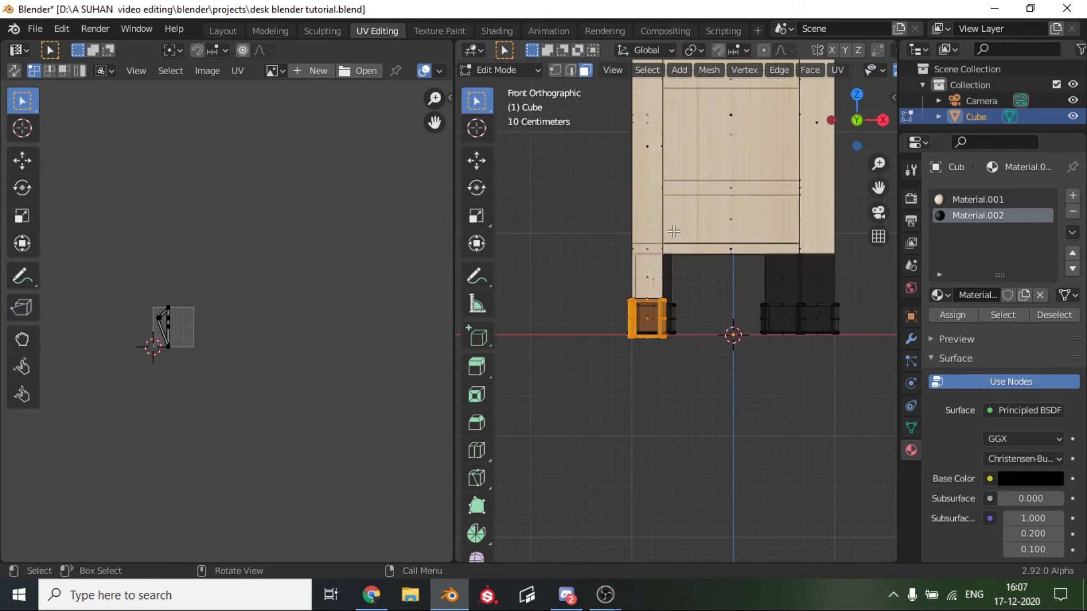
pyautogui.click(952, 315)
pyautogui.click(784, 399)
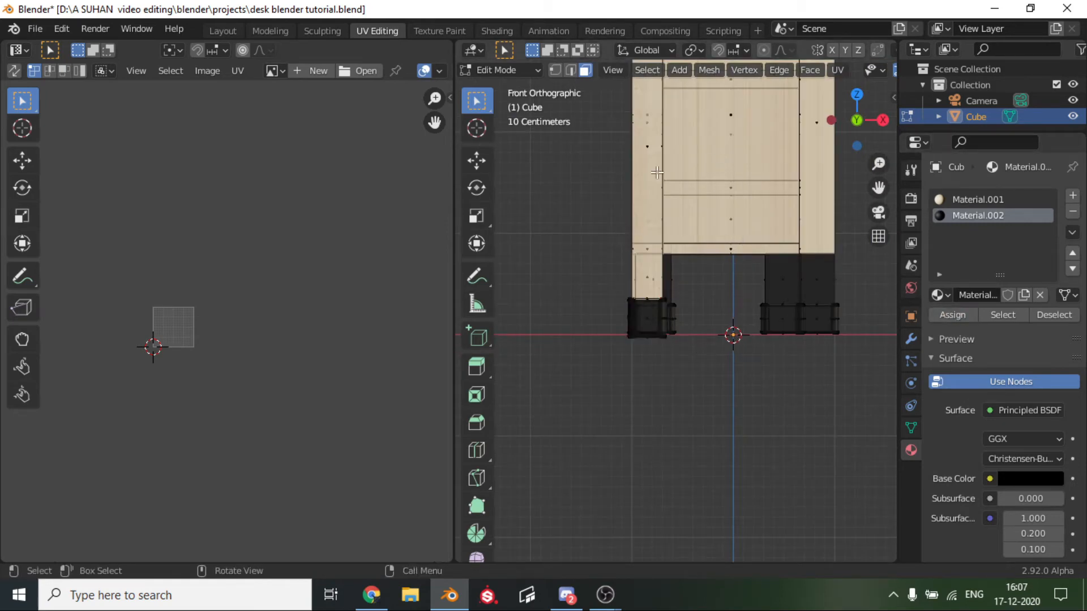
# Try to add a loop cut low on the long front leg in X-ray view and select the leg faces below it.
pyautogui.hotkey('ctrl', 'r')
pyautogui.click(650, 248)
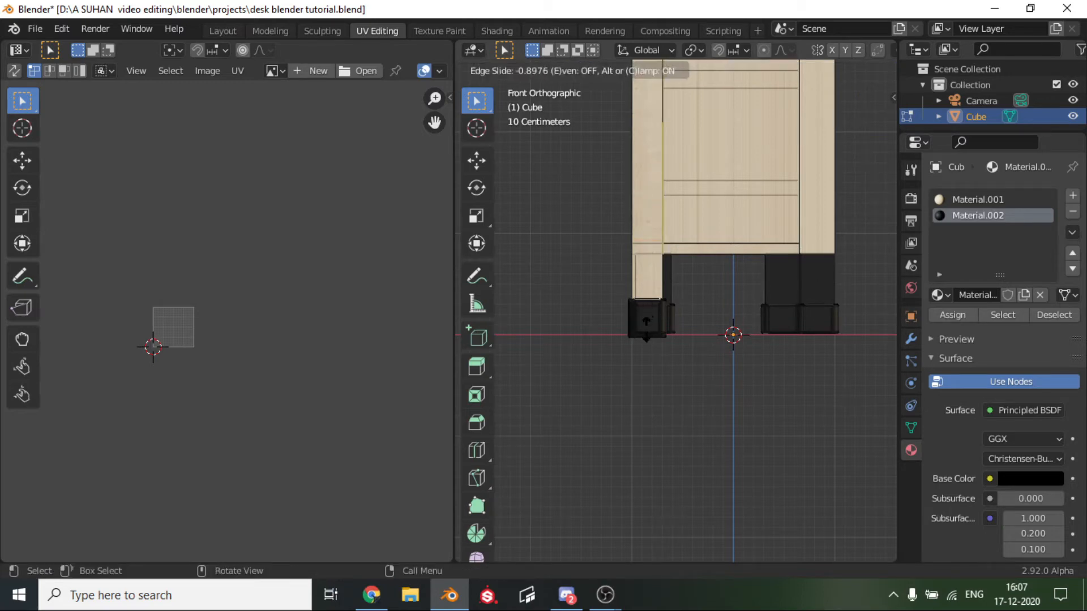
pyautogui.click(646, 323)
pyautogui.click(656, 275)
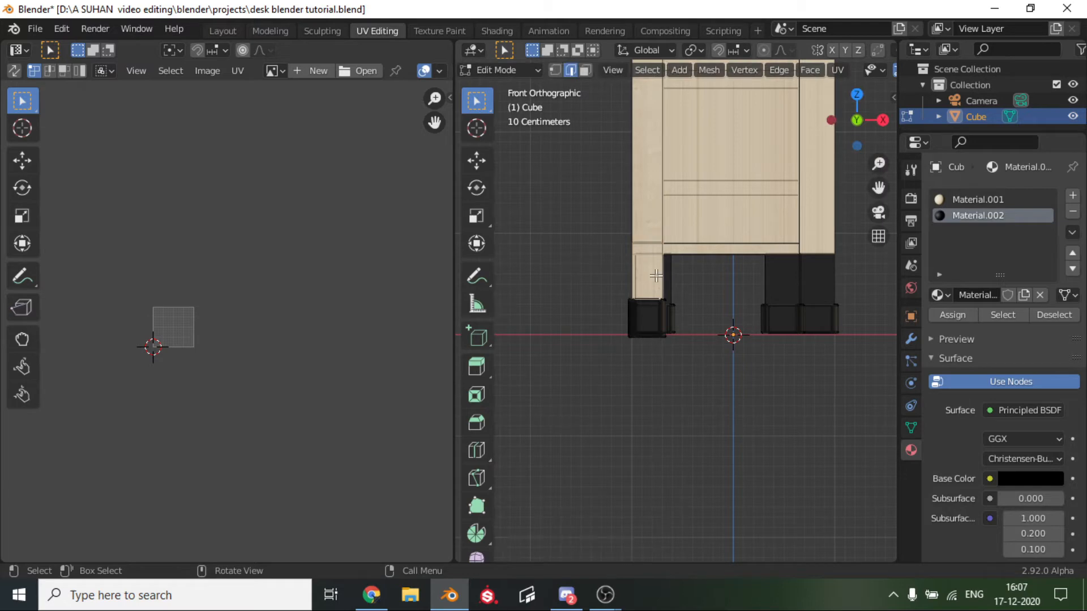
pyautogui.click(583, 70)
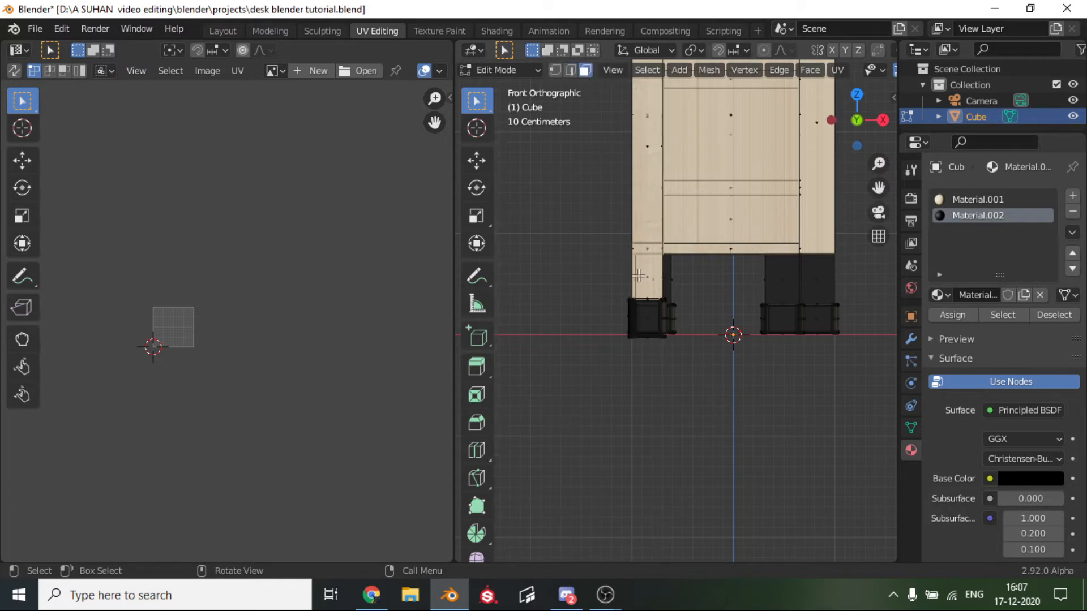
pyautogui.click(646, 283)
# Turn X-ray off and add a loop cut around the long front leg, sliding it down towards its black foot cap.
pyautogui.moveTo(646, 283); pyautogui.dragTo(752, 314, button='middle')
pyautogui.scroll(2, 628, 252)
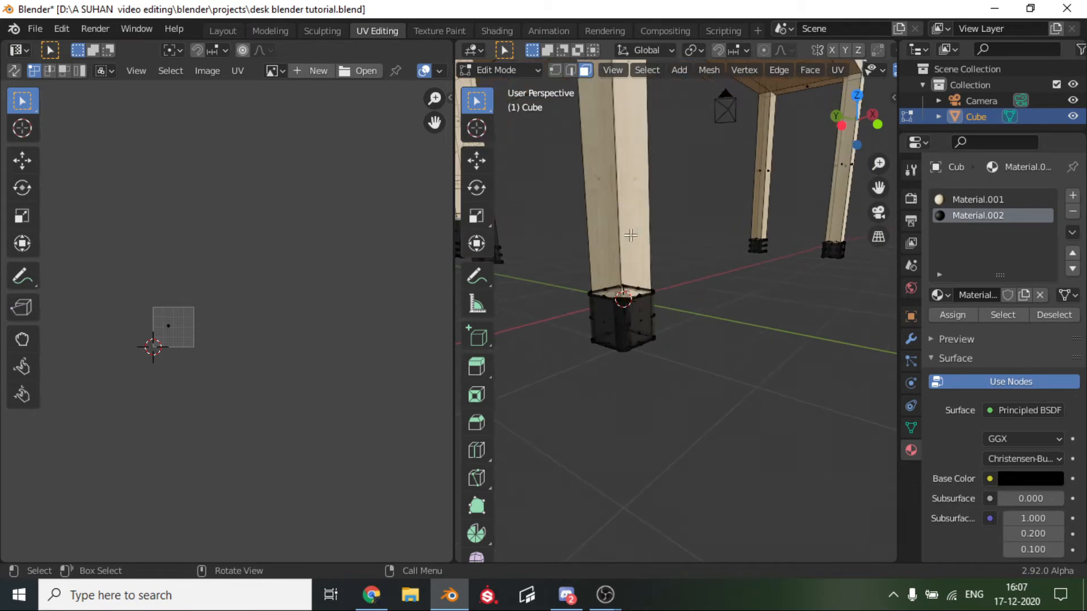
pyautogui.scroll(-1, 634, 226)
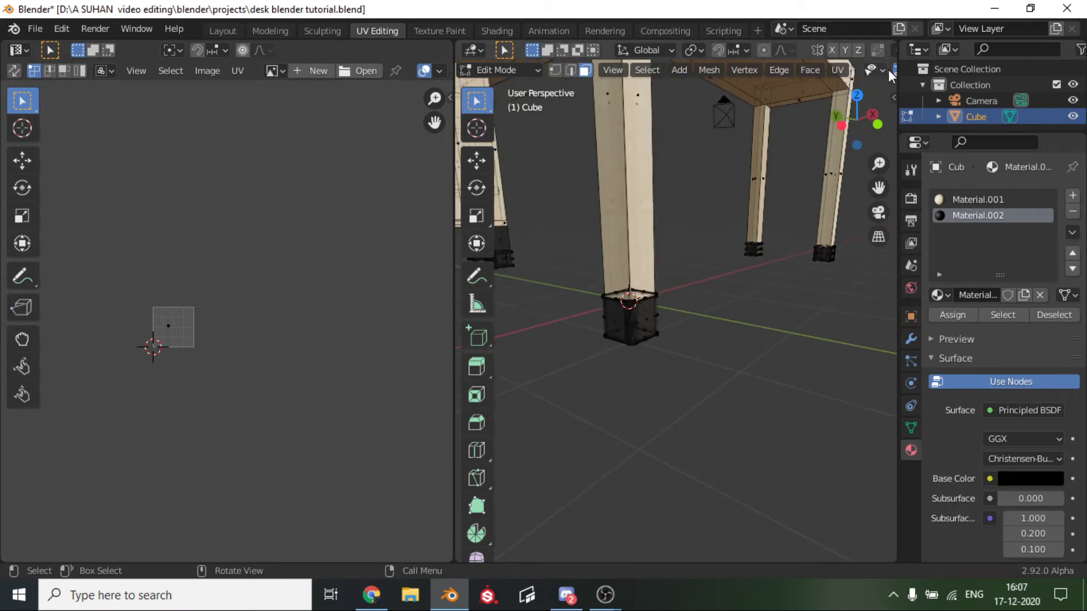
pyautogui.scroll(-5, 832, 69)
pyautogui.click(839, 69)
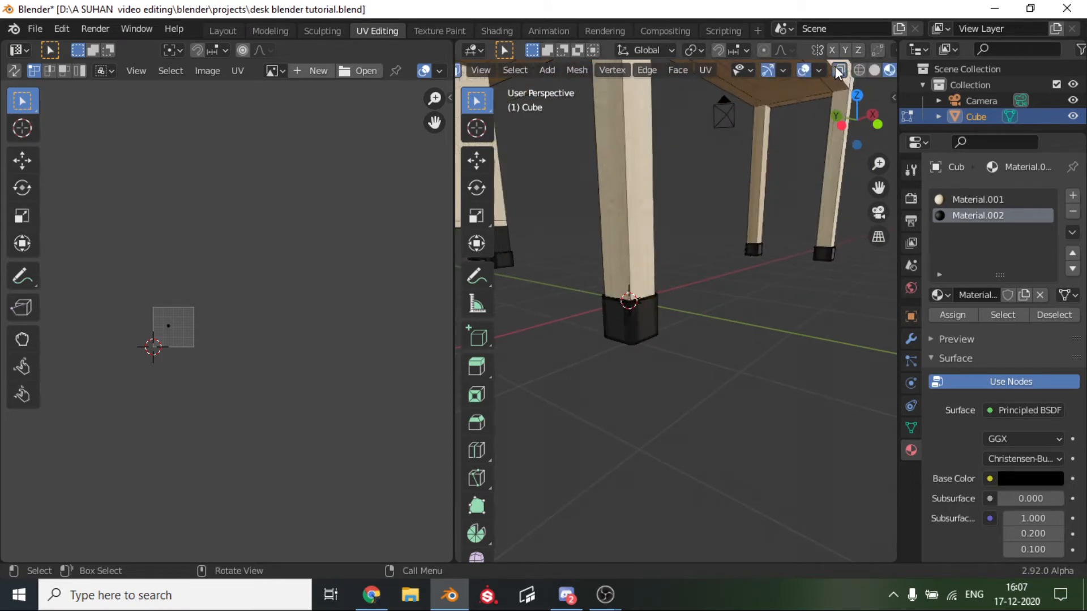
pyautogui.hotkey('ctrl', 'r')
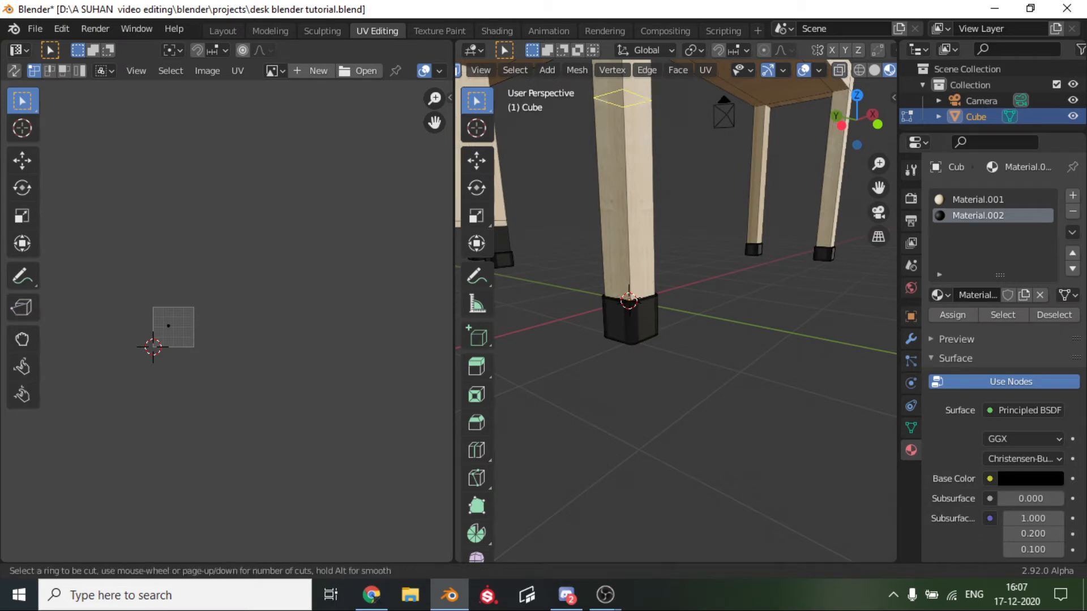
pyautogui.click(637, 204)
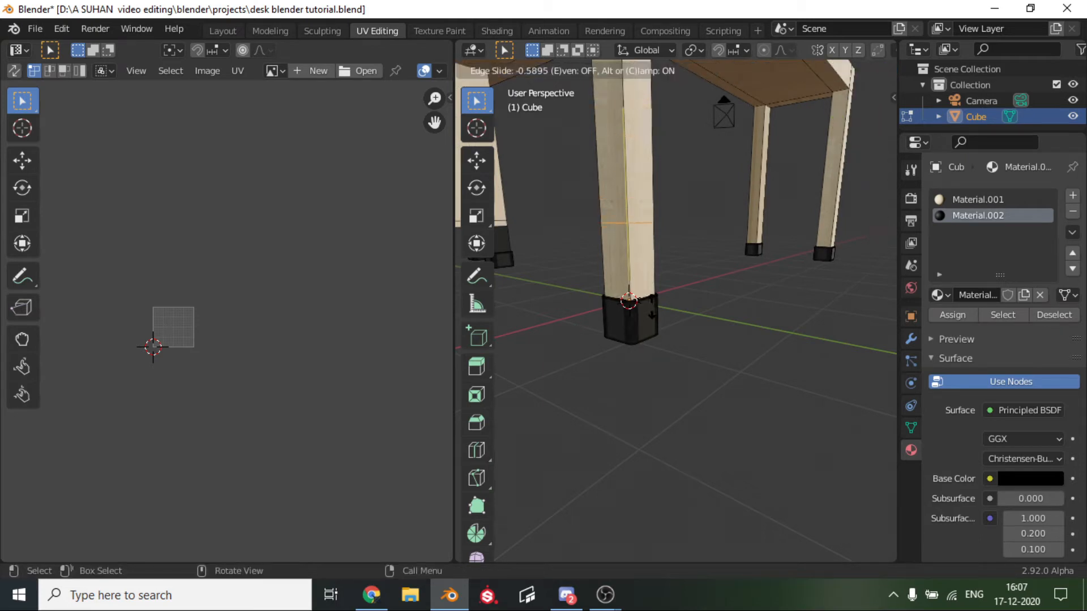
pyautogui.click(629, 301)
# Edge-slide the new loop cut on the long front leg further down until it roughly lines up with the cabinet's underside.
pyautogui.moveTo(629, 301); pyautogui.dragTo(556, 289, button='middle')
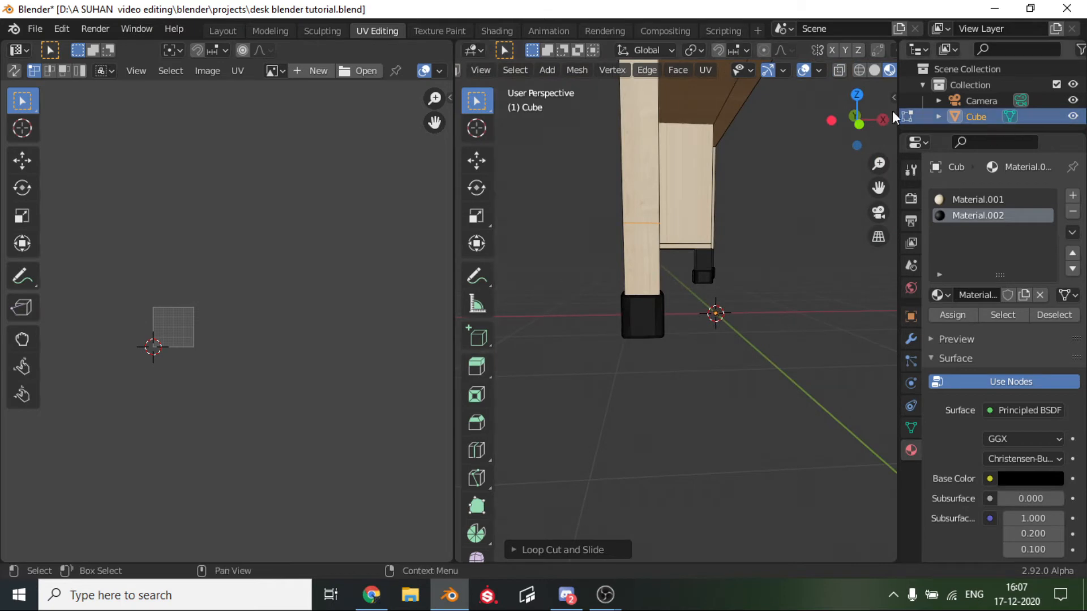
pyautogui.click(859, 124)
pyautogui.scroll(1, 701, 242)
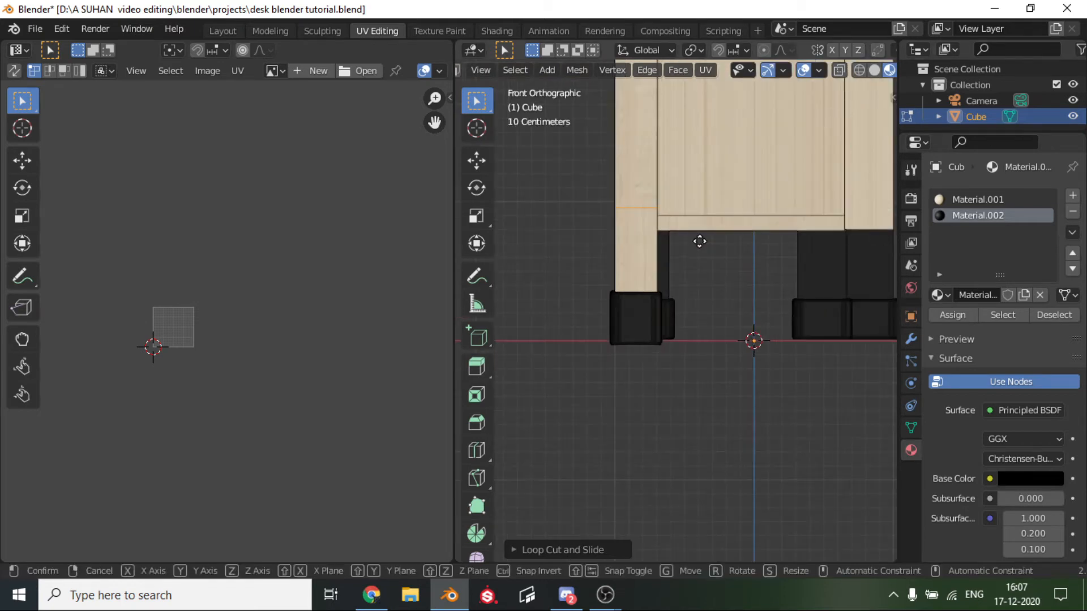
pyautogui.press('g')
pyautogui.press('g')
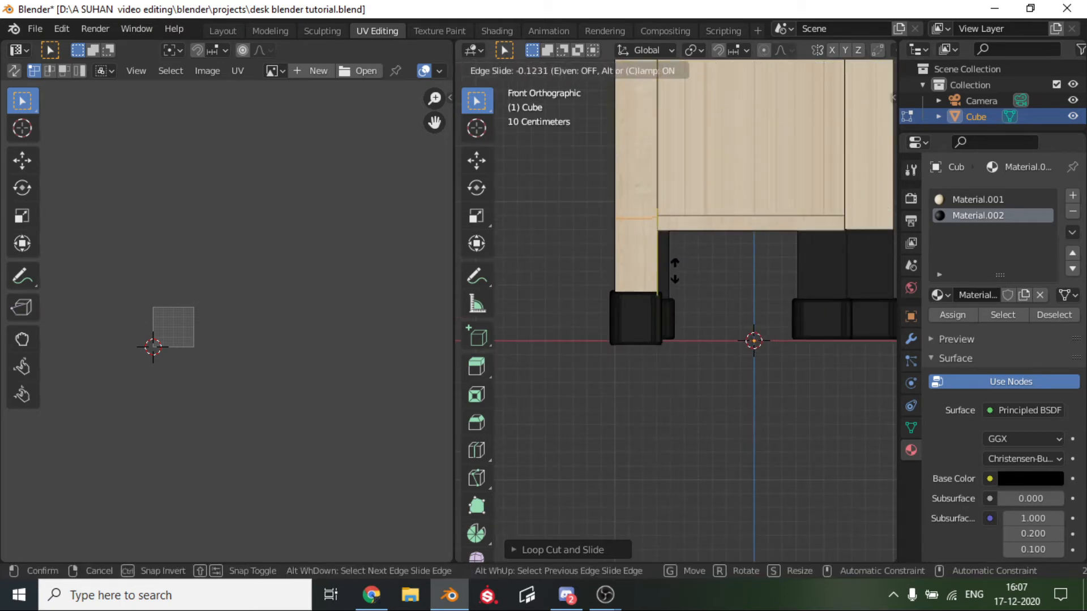
pyautogui.click(664, 288)
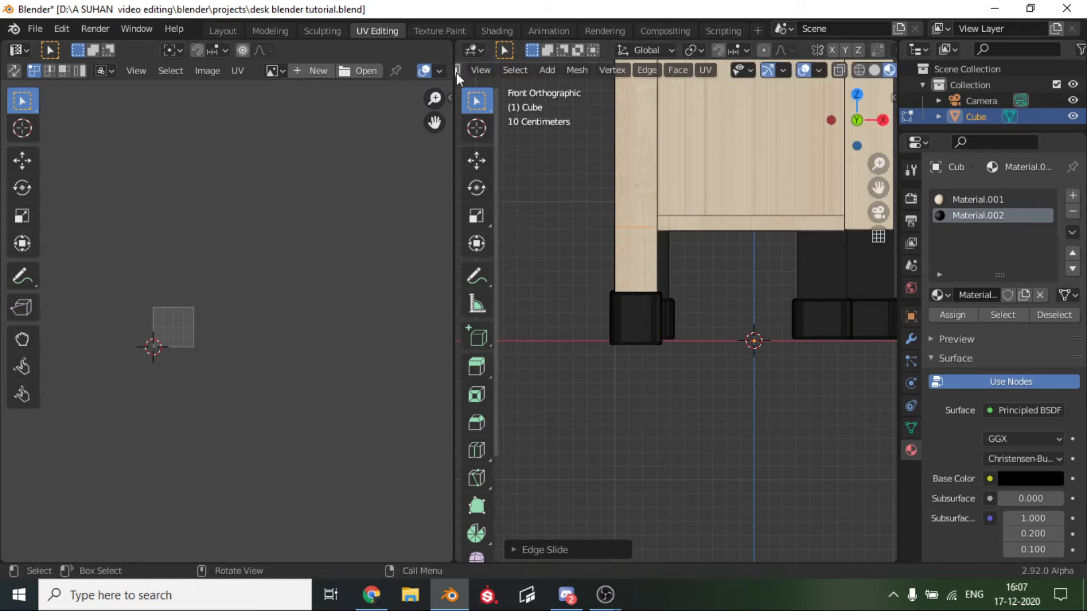
# Select the ring of faces between the front leg's loop cut and its foot cap and assign the black Material.002.
pyautogui.keyDown('alt'); pyautogui.click(651, 273); pyautogui.keyUp('alt')
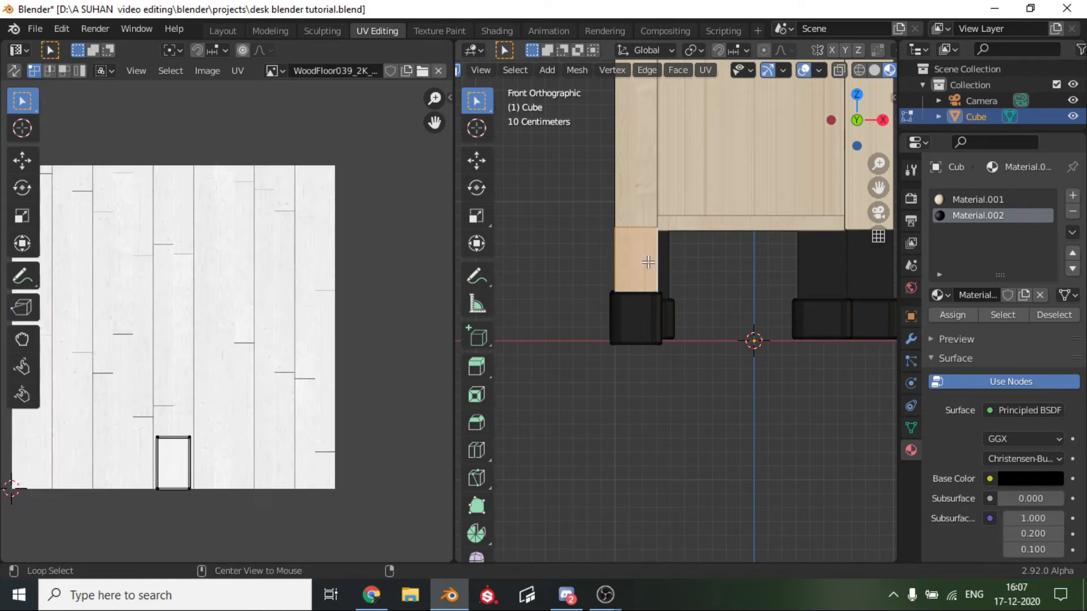
pyautogui.click(959, 316)
pyautogui.scroll(-7, 619, 417)
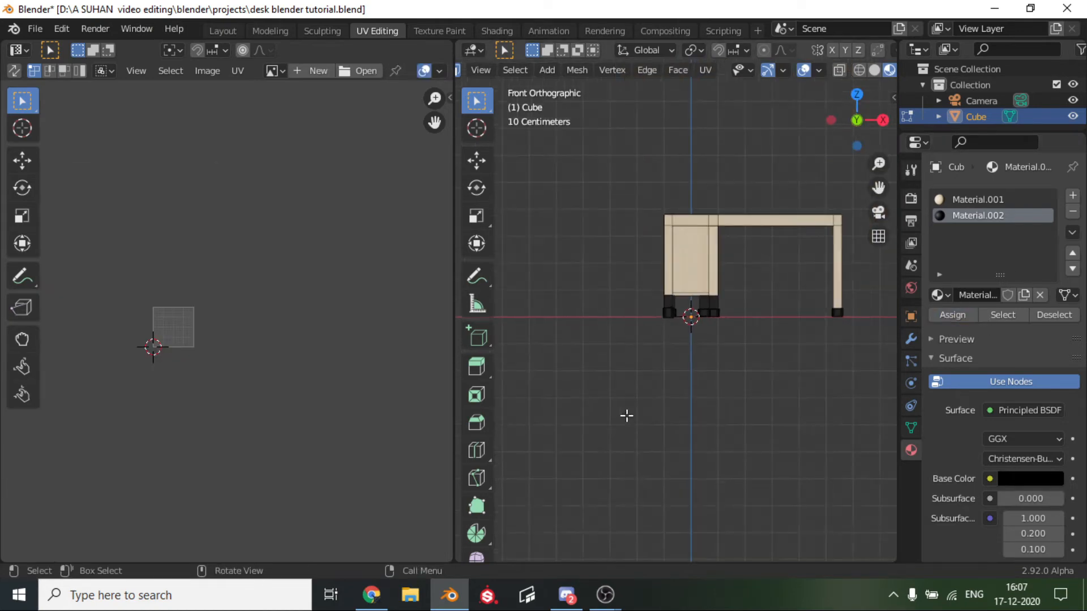
# Add a loop cut around the inner leg at the desk's open end and slide it down towards the foot cap.
pyautogui.scroll(-1, 626, 415)
pyautogui.scroll(2, 626, 415)
pyautogui.moveTo(626, 415); pyautogui.dragTo(558, 405, button='middle')
pyautogui.scroll(-7, 561, 404)
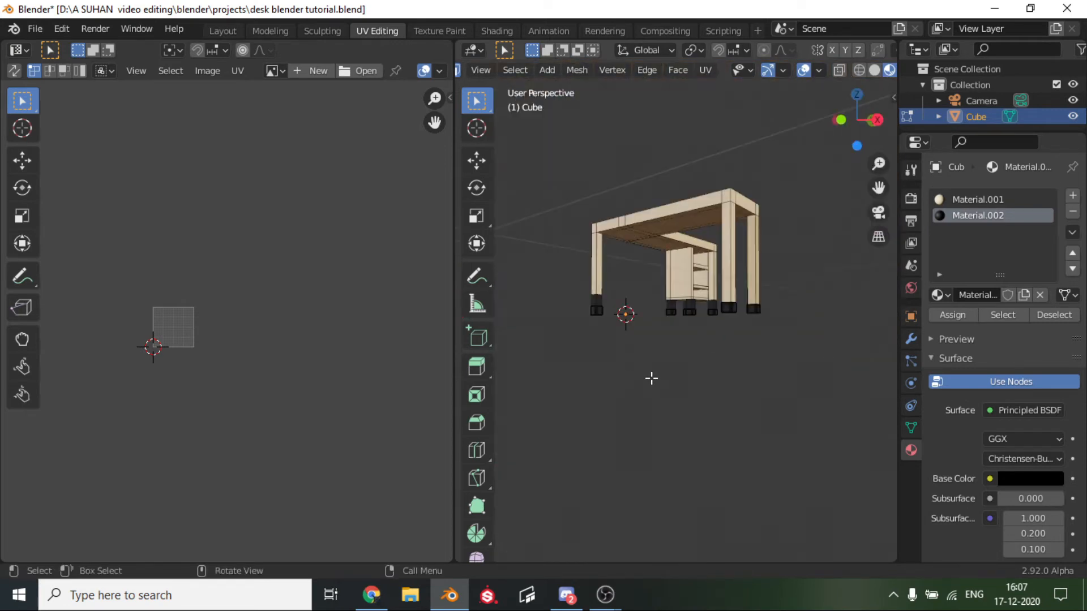
pyautogui.moveTo(652, 379)
pyautogui.mouseDown(button='middle')
pyautogui.moveTo(612, 401)
pyautogui.moveTo(609, 379)
pyautogui.moveTo(808, 357)
pyautogui.moveTo(699, 322)
pyautogui.mouseUp(button='middle')
pyautogui.scroll(4, 609, 378)
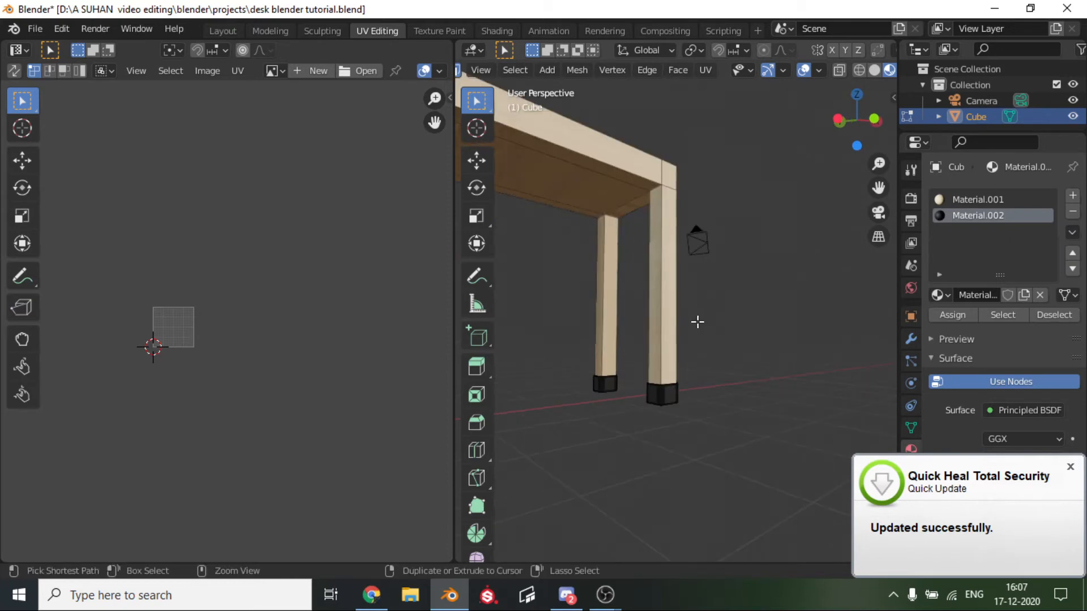
pyautogui.hotkey('ctrl', 'r')
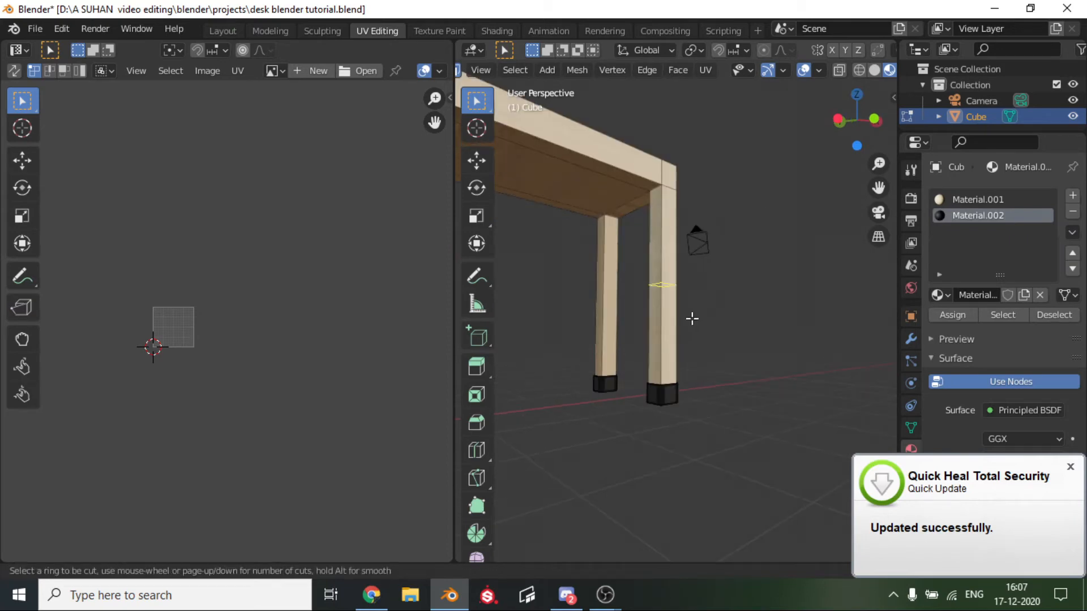
pyautogui.press('Escape')
pyautogui.click(872, 118)
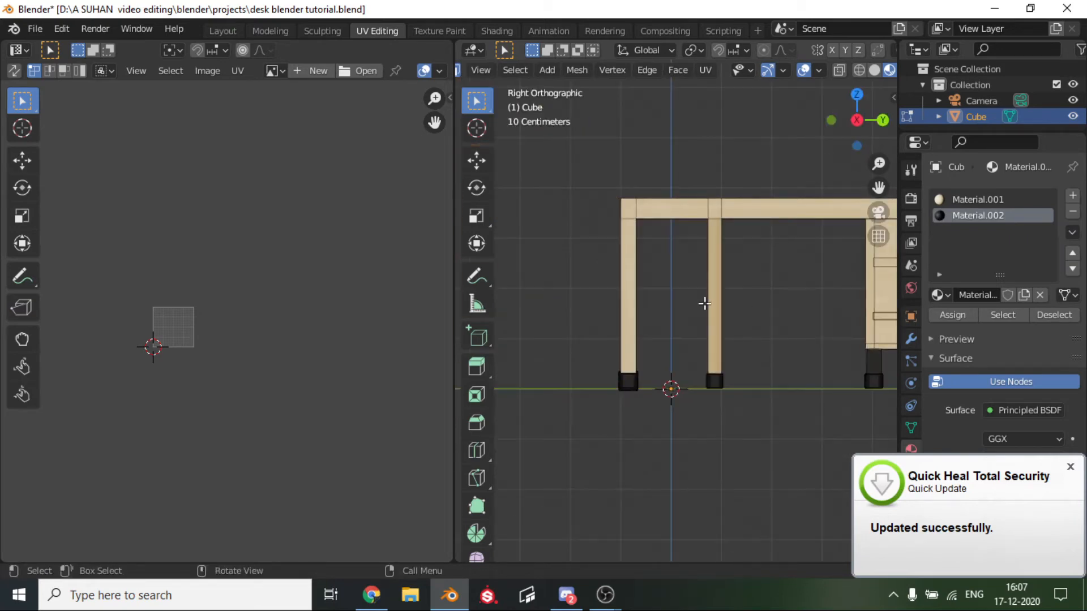
pyautogui.scroll(3, 640, 345)
pyautogui.scroll(-5, 640, 346)
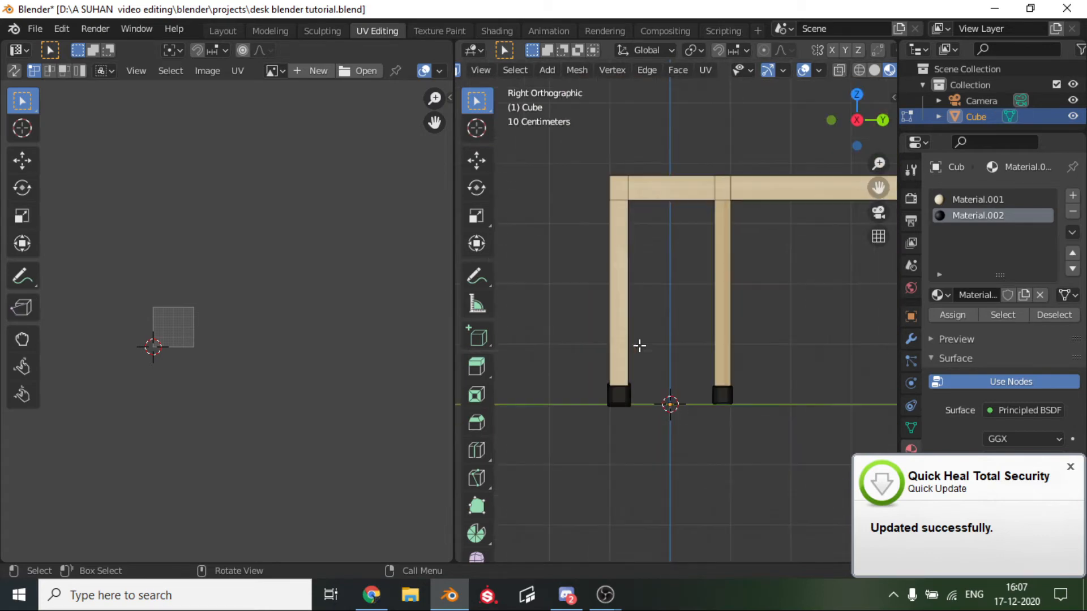
pyautogui.scroll(-2, 639, 342)
pyautogui.hotkey('ctrl', 'r')
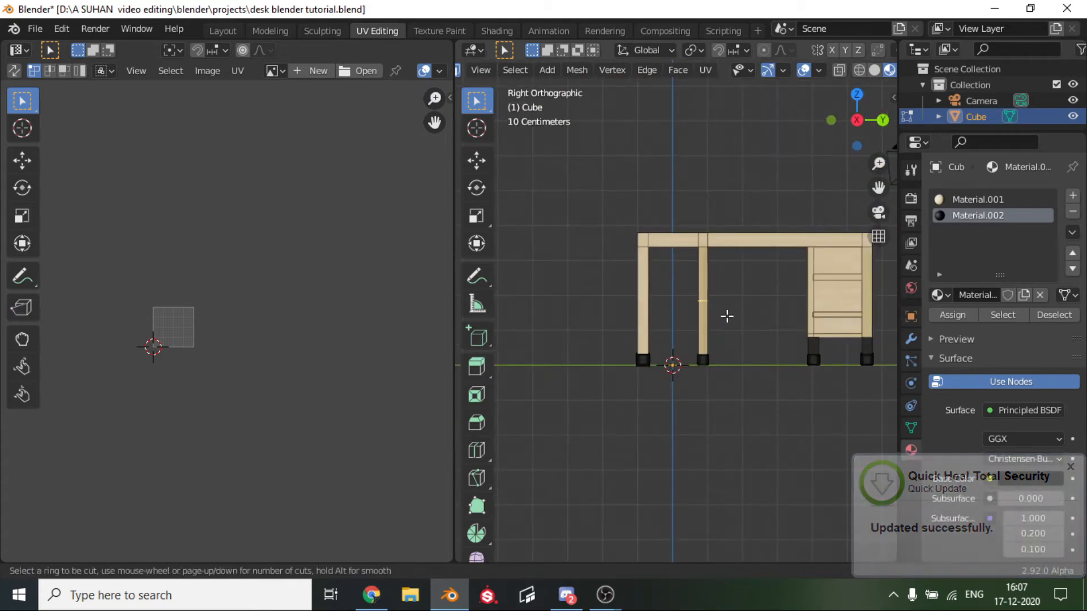
pyautogui.click(715, 311)
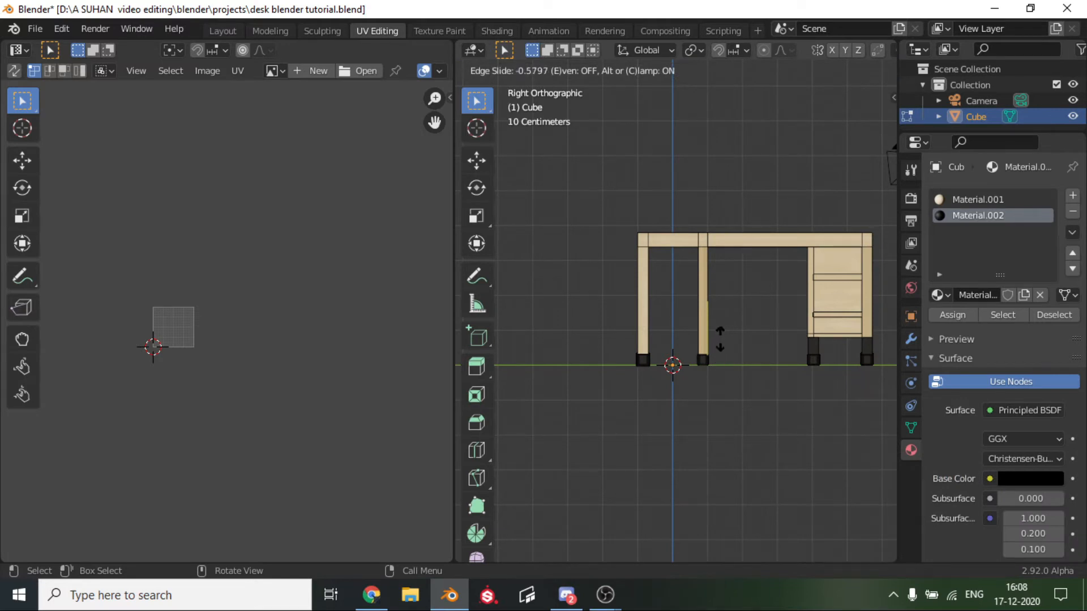
pyautogui.click(717, 341)
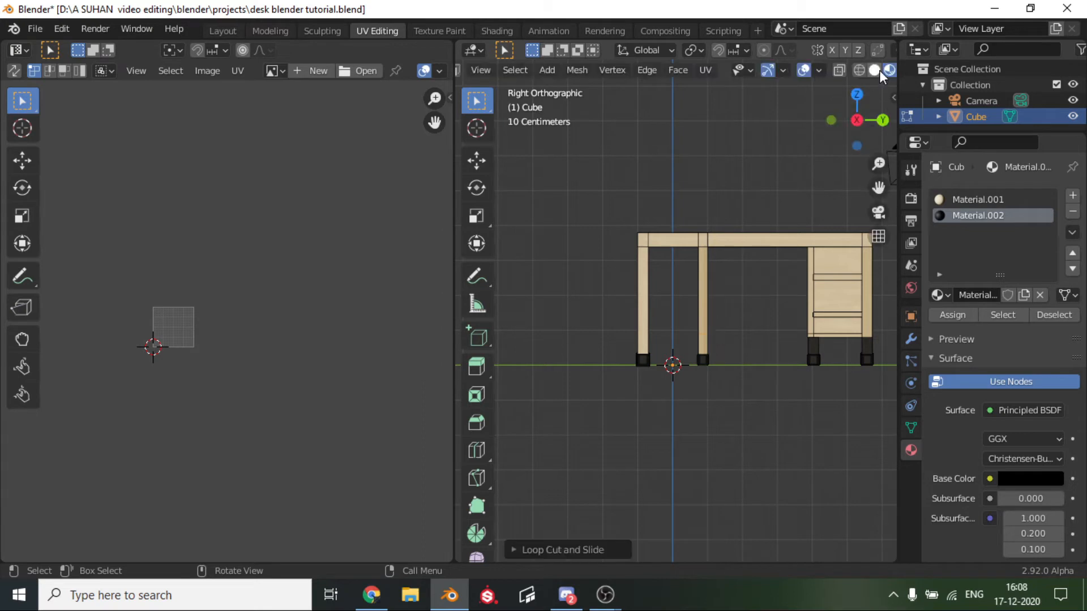
# Clear the edge selection and turn on the Screencast Keys display.
pyautogui.scroll(3, 751, 333)
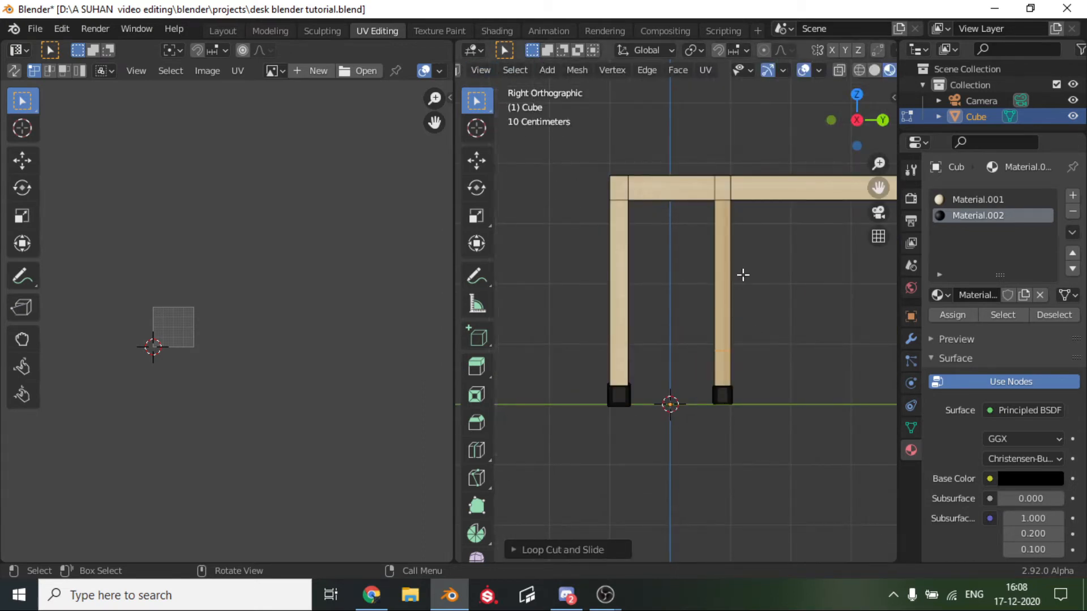
pyautogui.click(804, 308)
pyautogui.press('n')
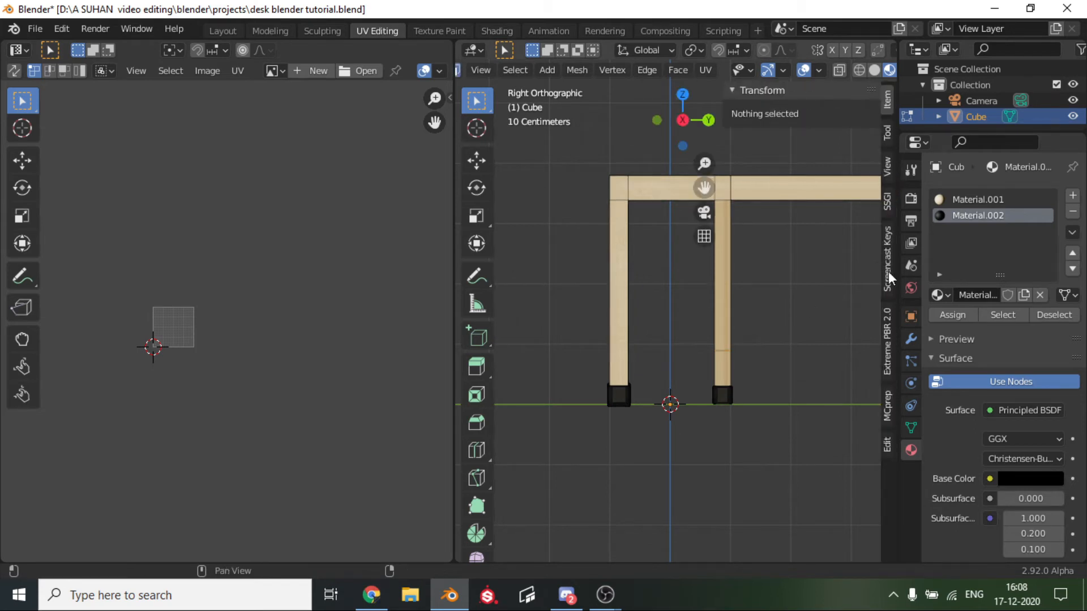
pyautogui.click(888, 249)
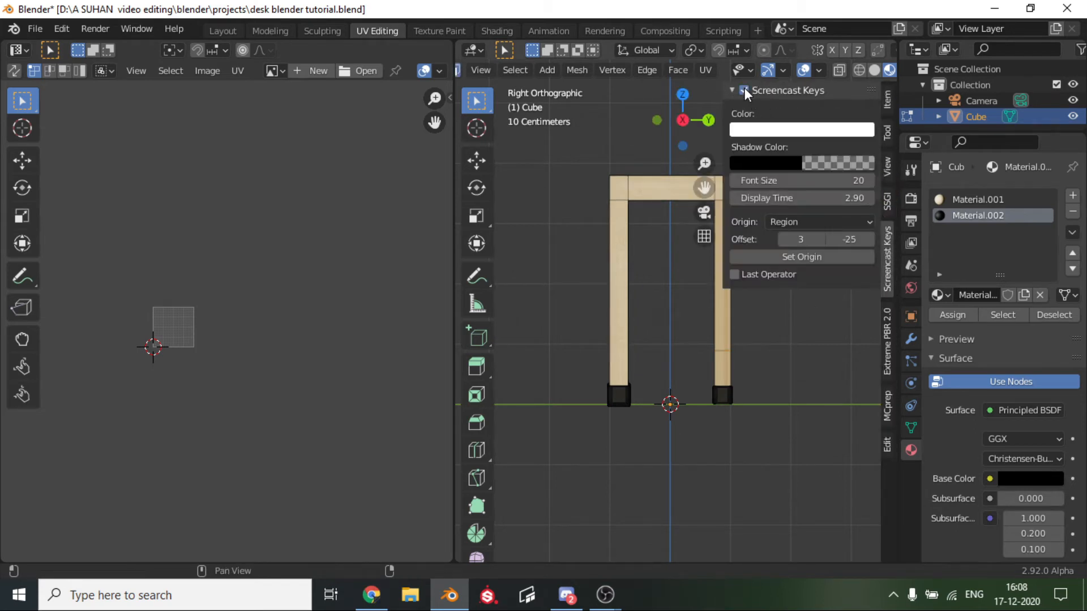
pyautogui.click(764, 354)
pyautogui.press('n')
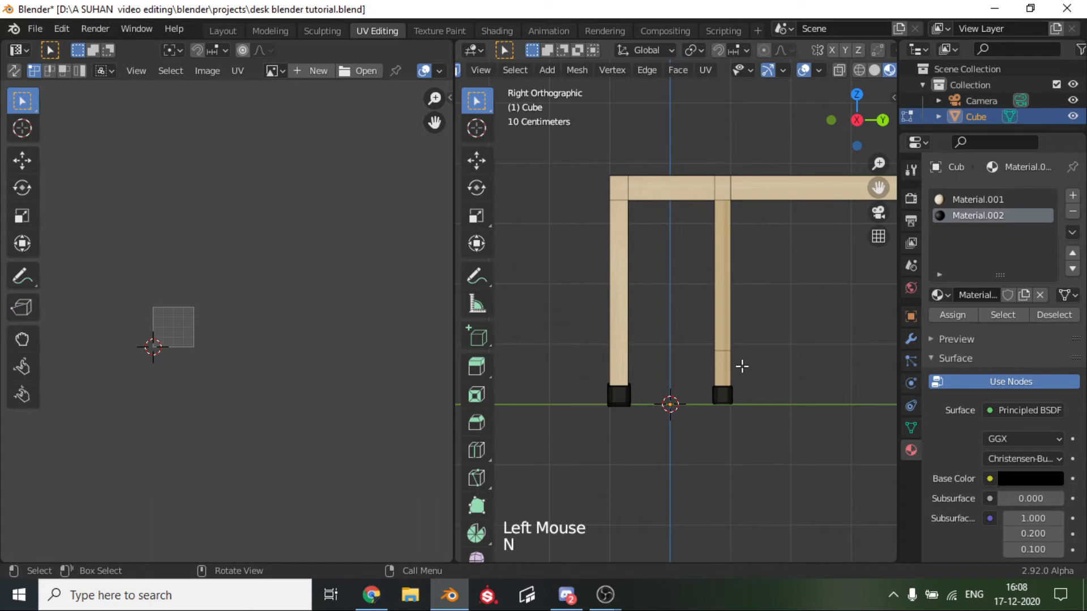
# Select the inner leg's face loop below the cut and assign the black Material.002 to it.
pyautogui.scroll(3, 742, 367)
pyautogui.keyDown('alt'); pyautogui.click(754, 402); pyautogui.keyUp('alt')
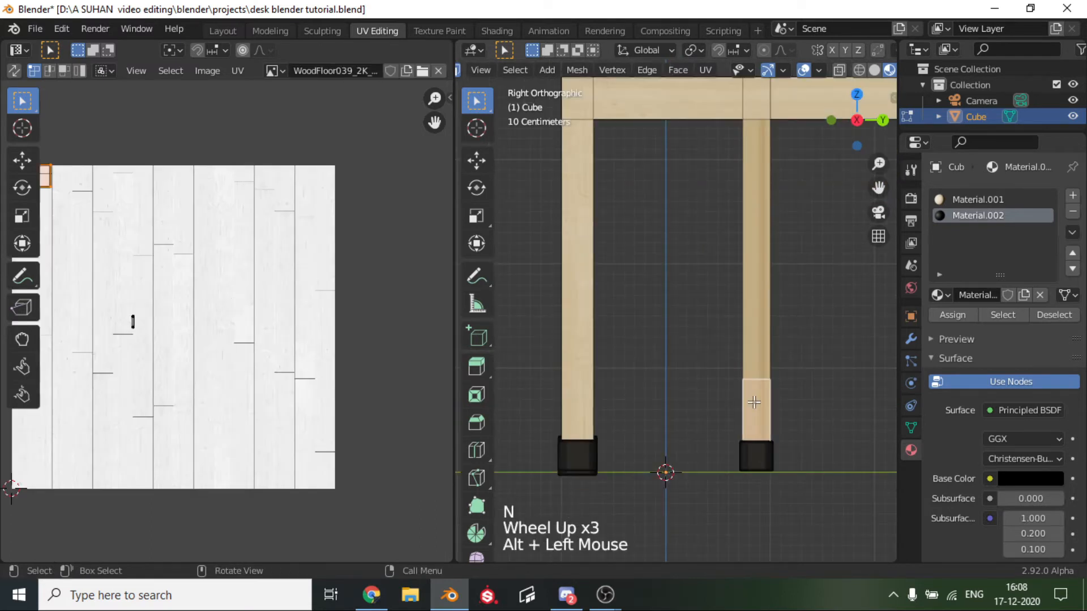
pyautogui.click(952, 316)
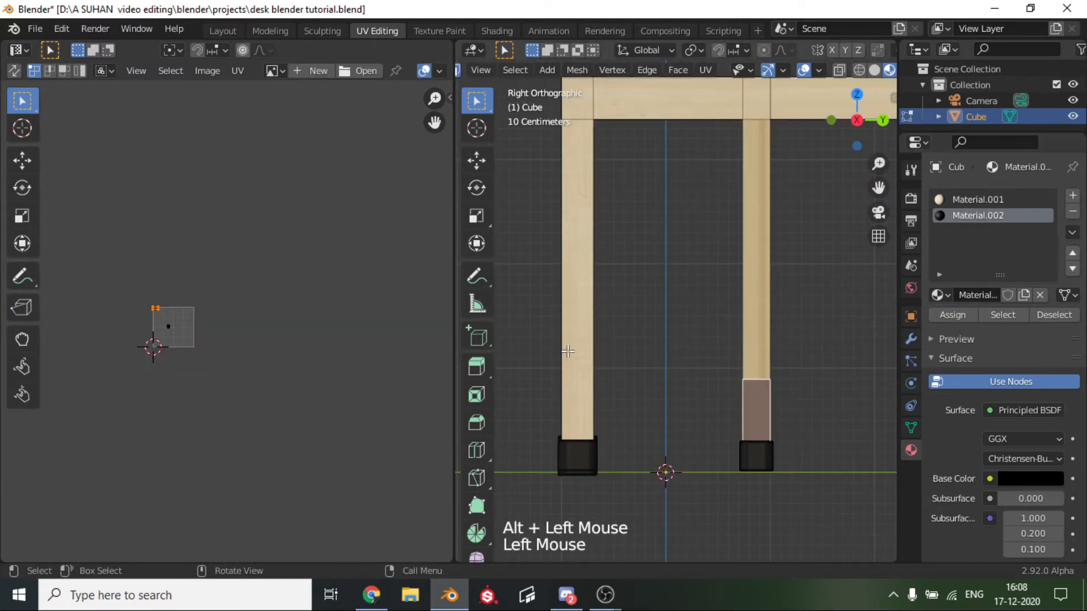
# Add a loop cut around the outer leg at the open end and slide it down level with the inner leg's black section.
pyautogui.hotkey('ctrl', 'r')
pyautogui.click(592, 283)
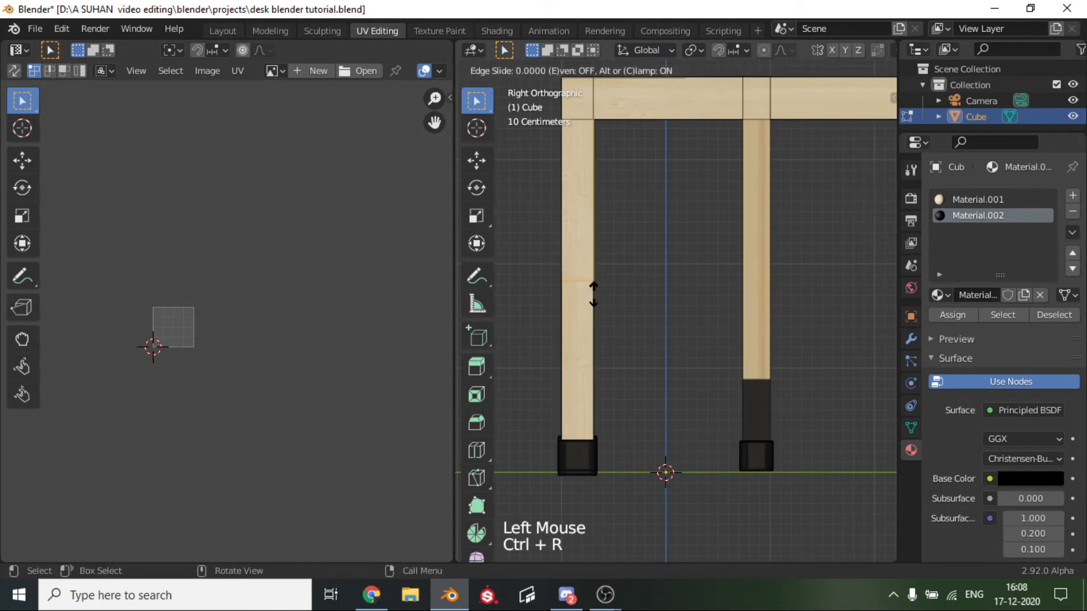
pyautogui.click(637, 396)
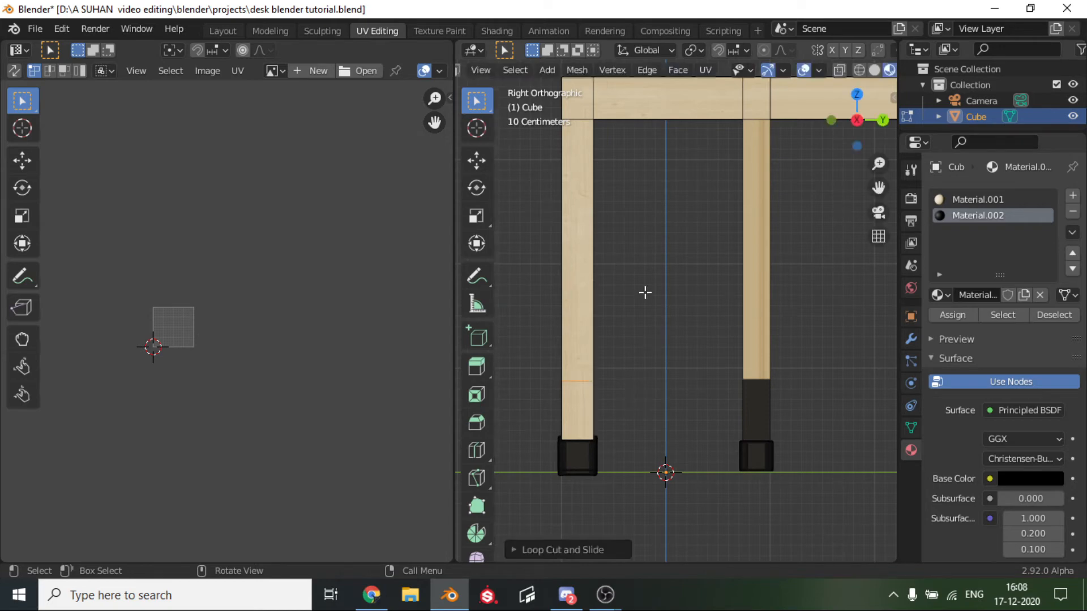
# Assign the black Material.002 to the outer leg's face loop below the cut and clear the selection.
pyautogui.press('3')
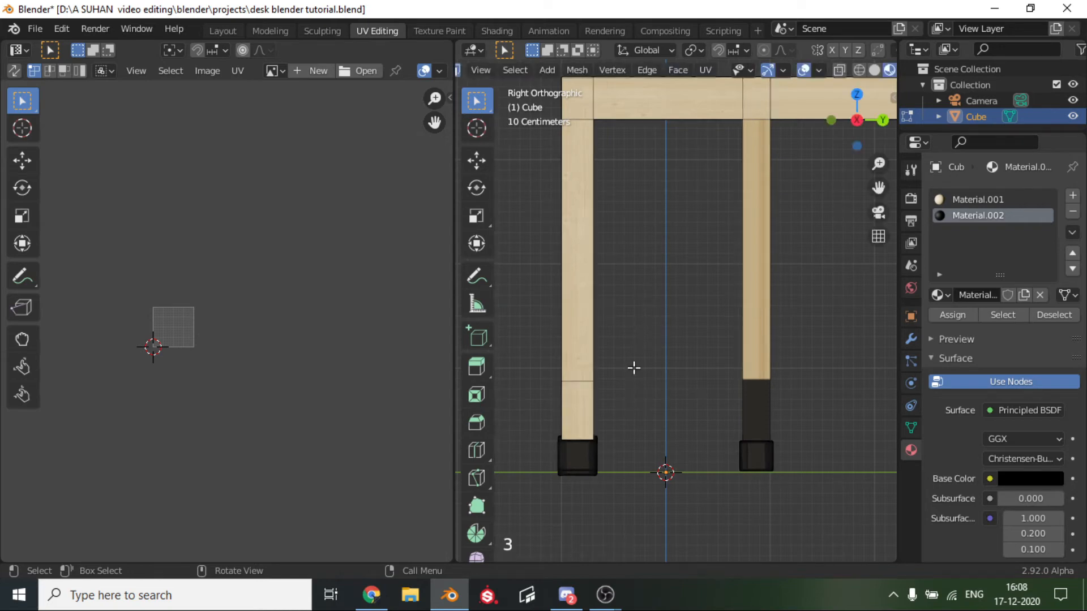
pyautogui.keyDown('alt'); pyautogui.click(585, 408); pyautogui.keyUp('alt')
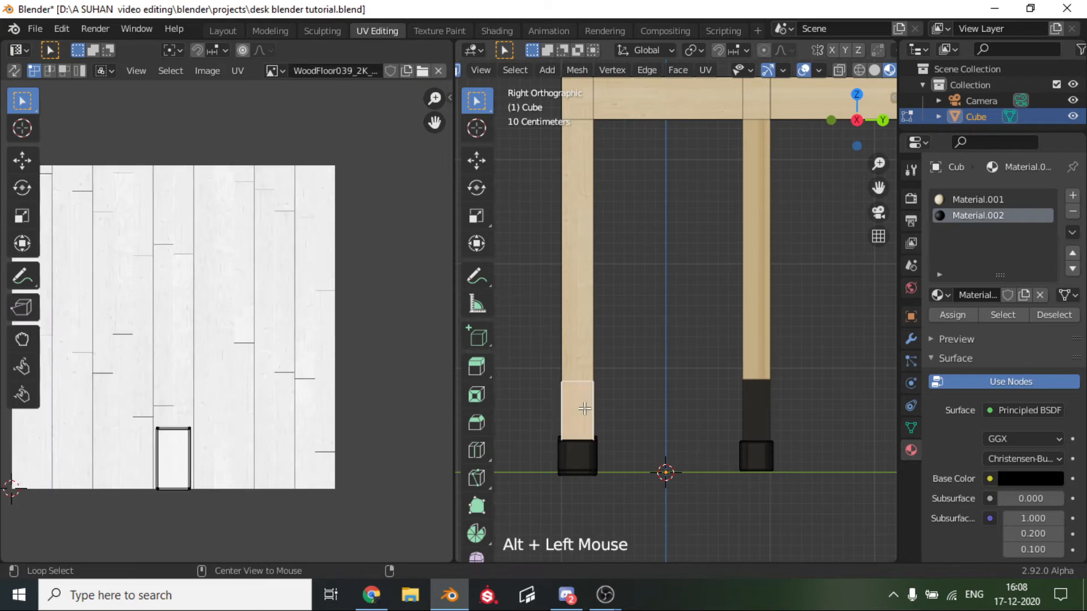
pyautogui.click(962, 315)
pyautogui.click(844, 461)
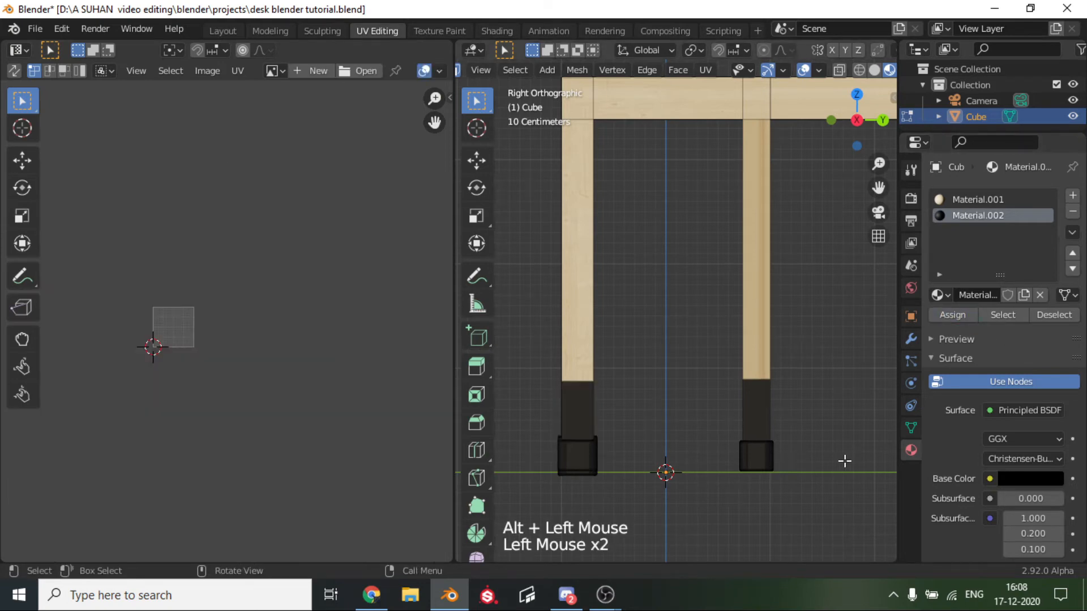
# Return to Object Mode, show the desk with Material Preview shading in the Layout workspace, and check its legs from several sides.
pyautogui.scroll(-8, 665, 408)
pyautogui.press('Tab')
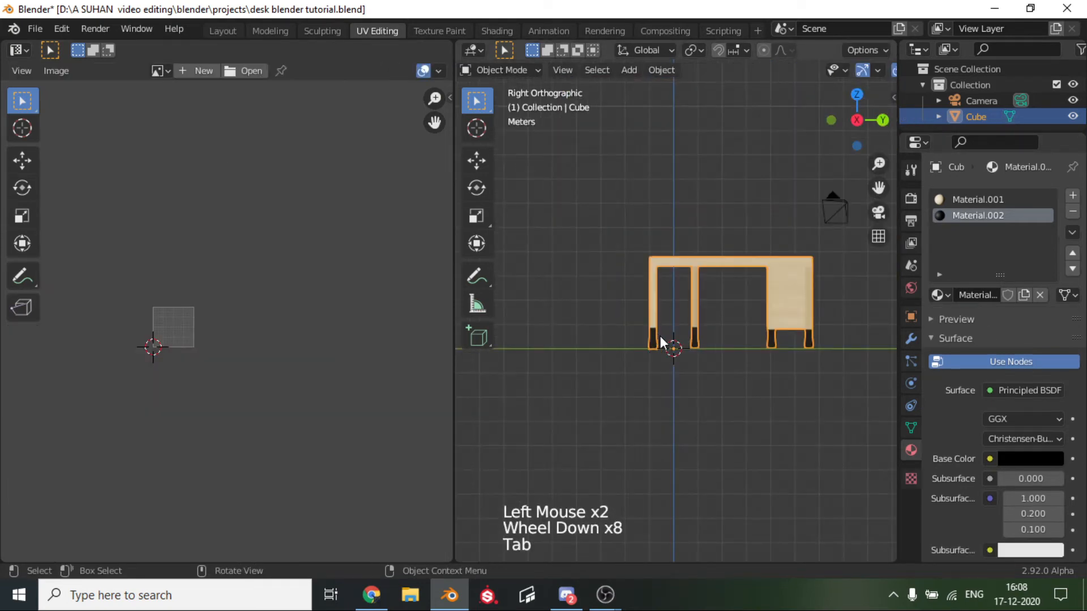
pyautogui.moveTo(664, 339); pyautogui.dragTo(656, 369, button='middle')
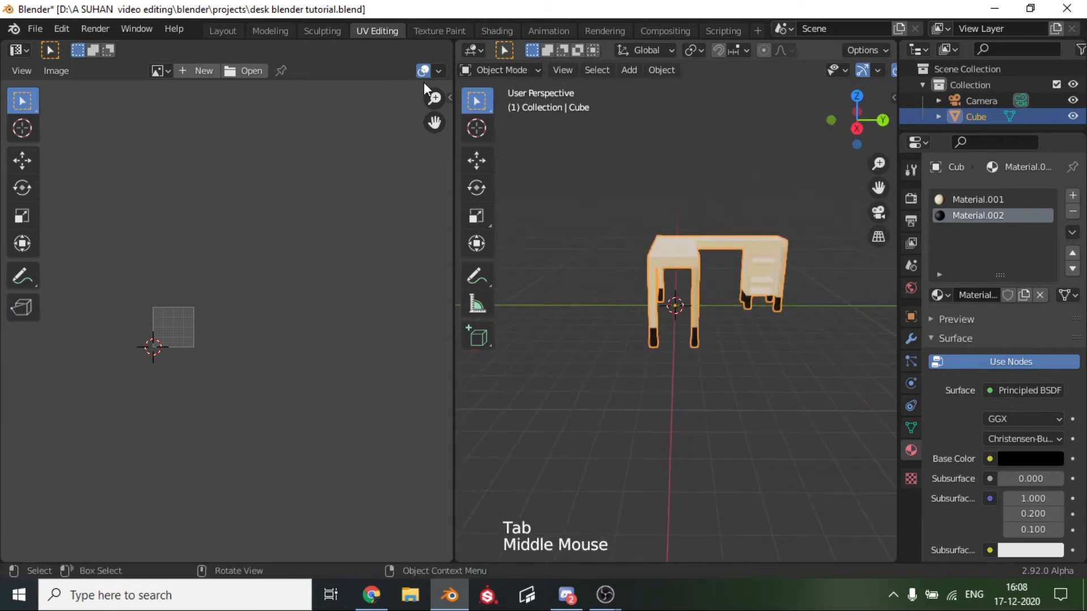
pyautogui.click(224, 32)
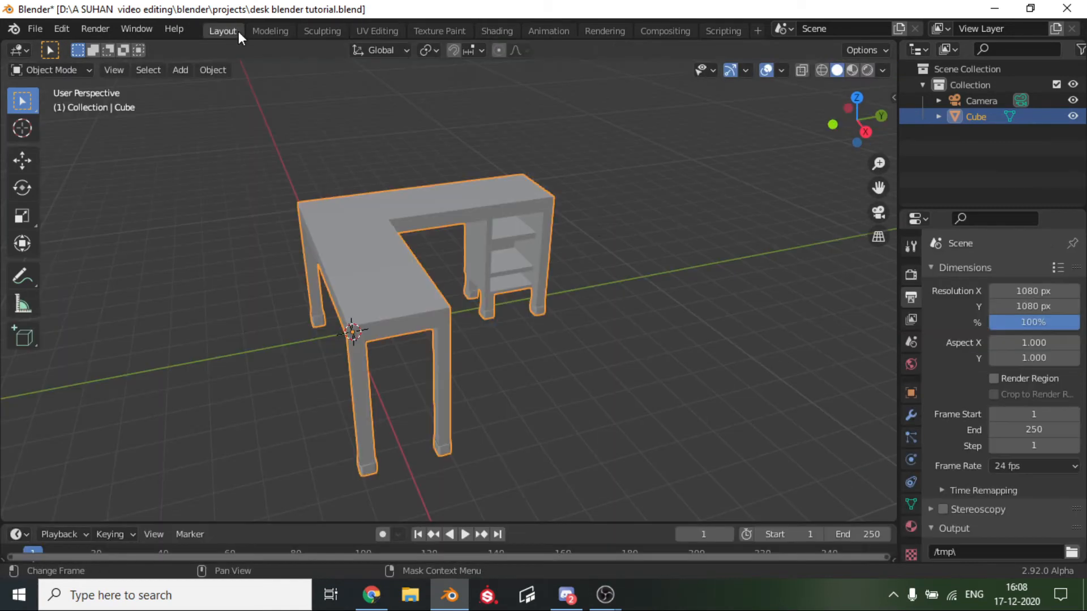
pyautogui.click(852, 69)
pyautogui.scroll(2, 575, 300)
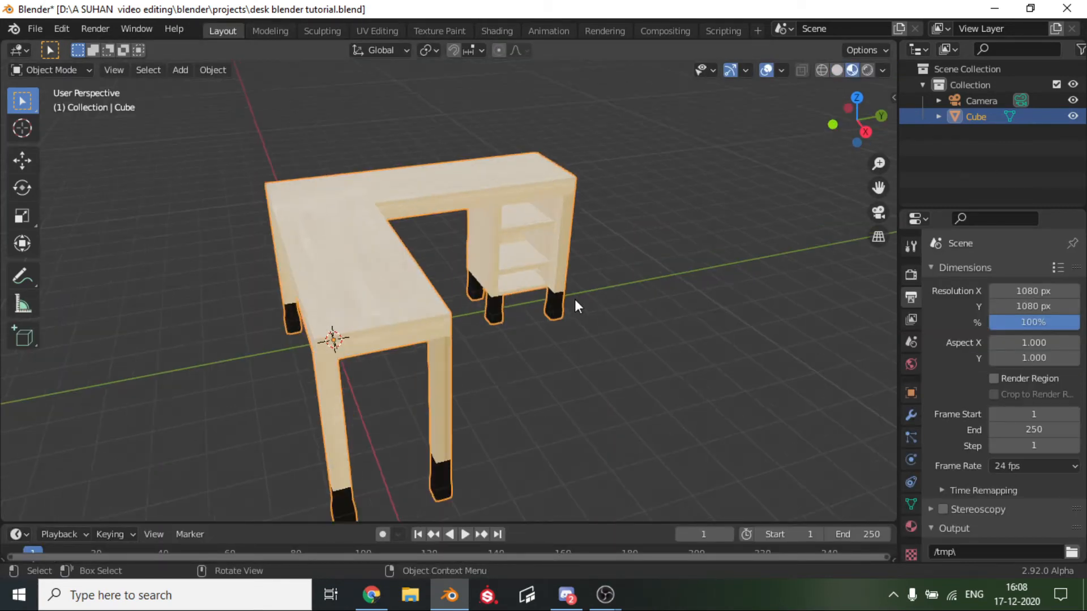
pyautogui.scroll(3, 576, 306)
pyautogui.moveTo(572, 306); pyautogui.dragTo(86, 245, button='middle')
pyautogui.scroll(-2, 435, 275)
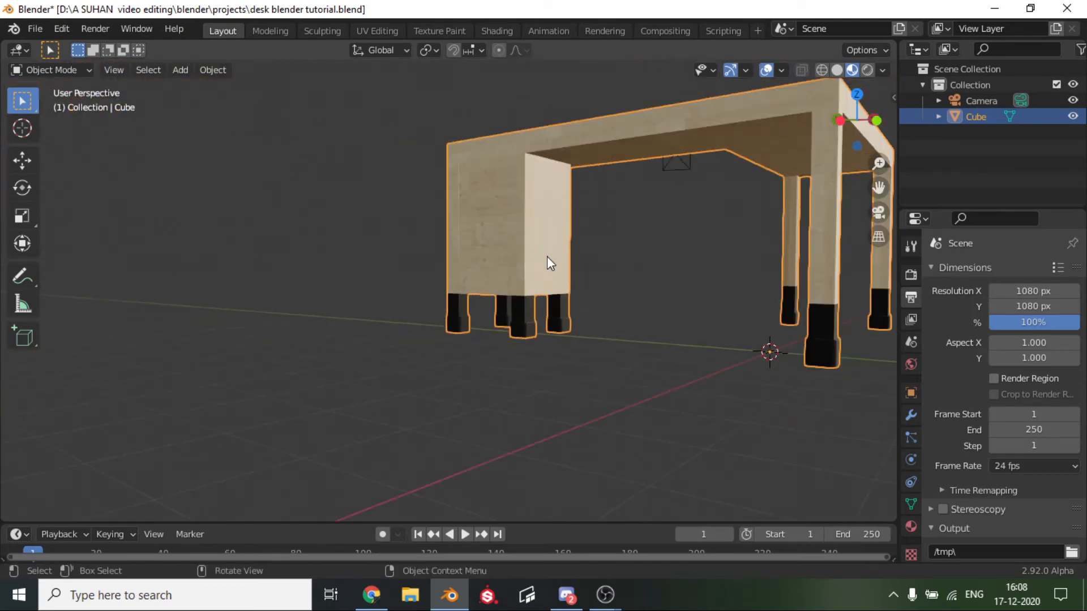
pyautogui.scroll(-1, 553, 261)
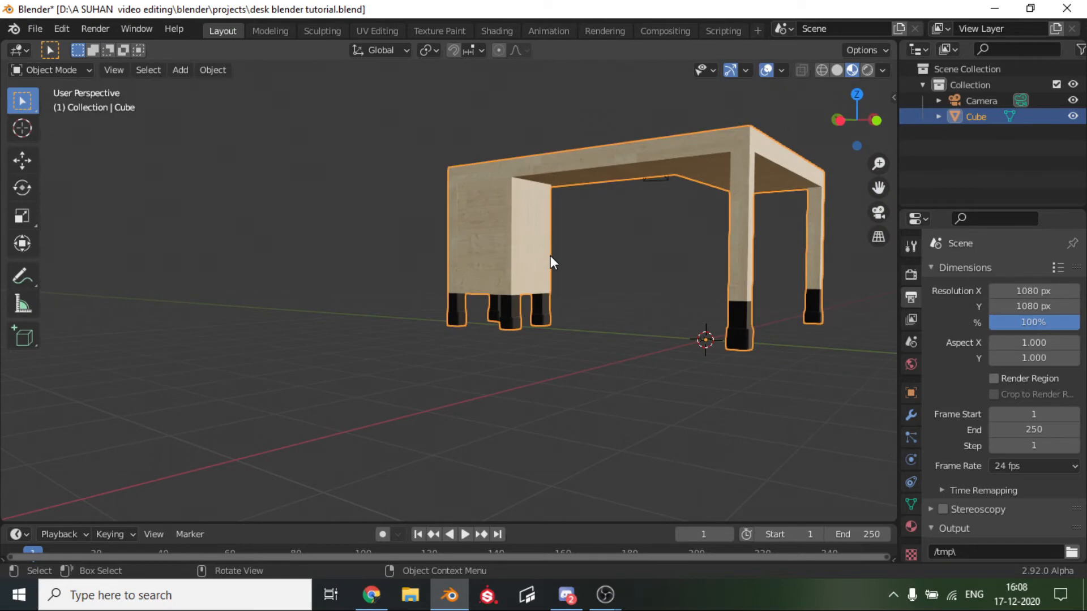
pyautogui.moveTo(551, 256)
pyautogui.mouseDown(button='middle')
pyautogui.moveTo(582, 277)
pyautogui.moveTo(696, 296)
pyautogui.moveTo(556, 257)
pyautogui.mouseUp(button='middle')
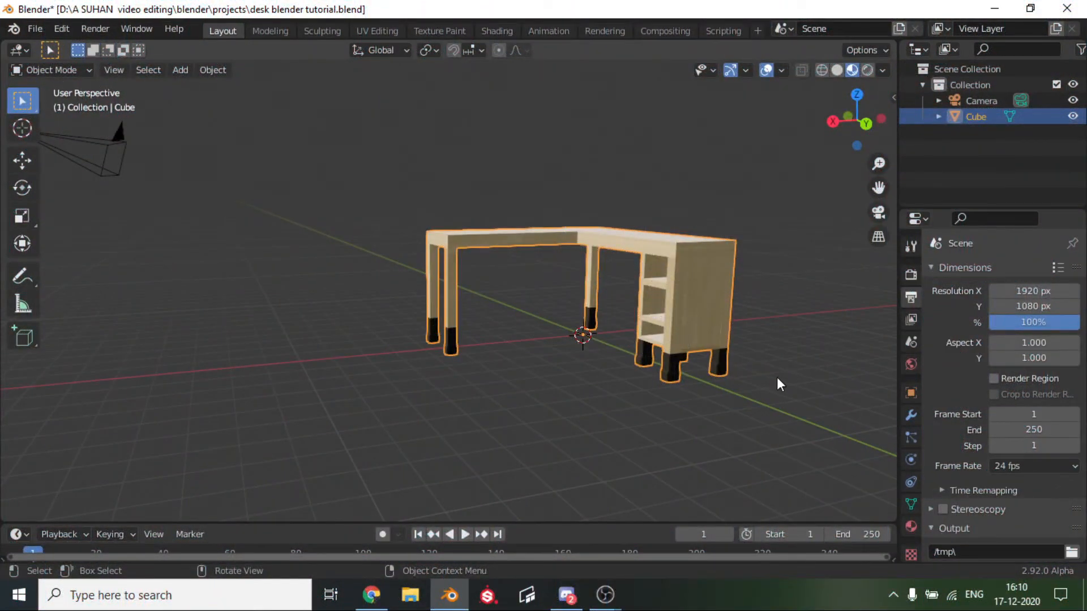
# Add a third, empty material slot to the desk.
pyautogui.scroll(2, 777, 377)
pyautogui.click(911, 526)
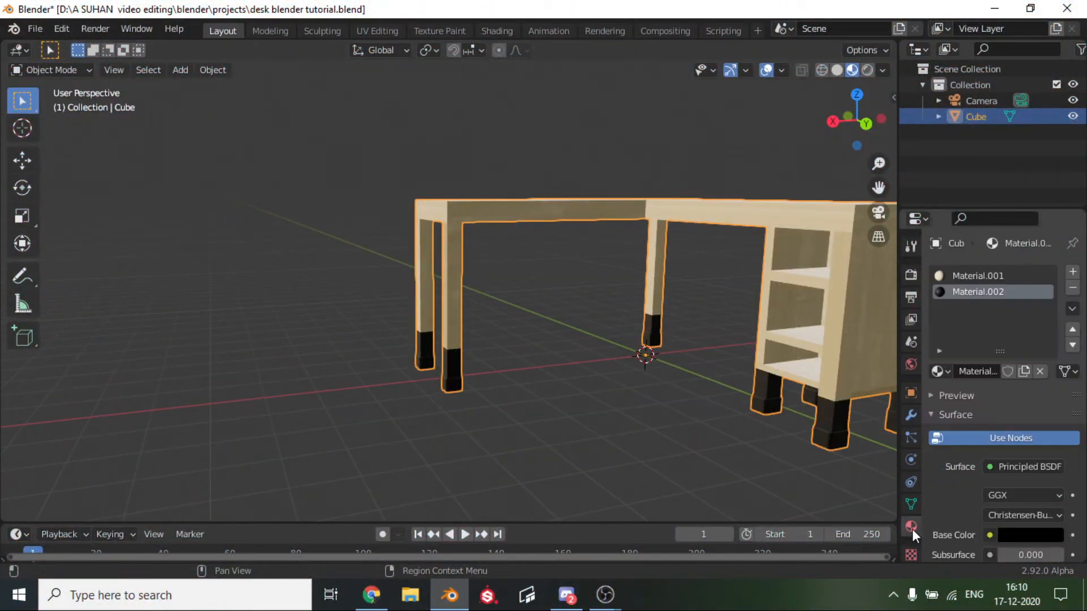
pyautogui.click(1073, 272)
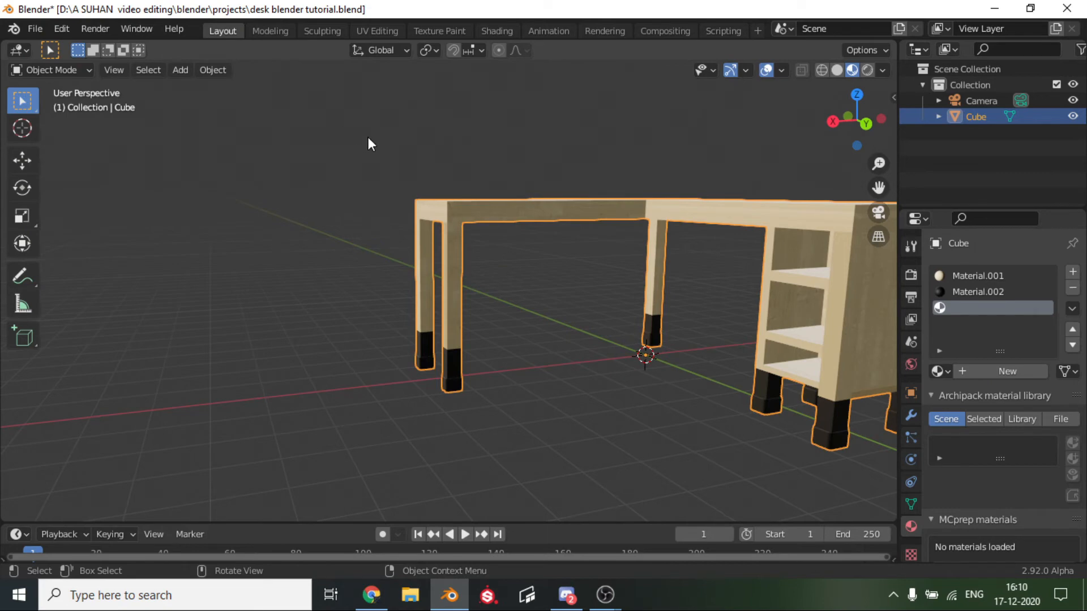
# View the desk straight from the right side and enter Edit Mode.
pyautogui.click(833, 122)
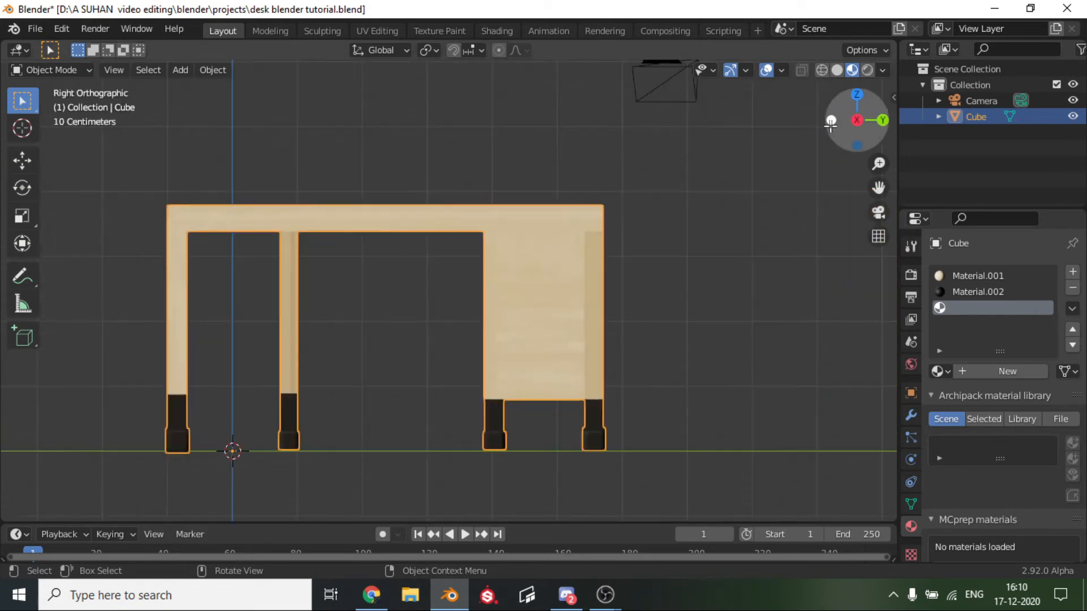
pyautogui.scroll(-2, 677, 216)
pyautogui.press('Tab')
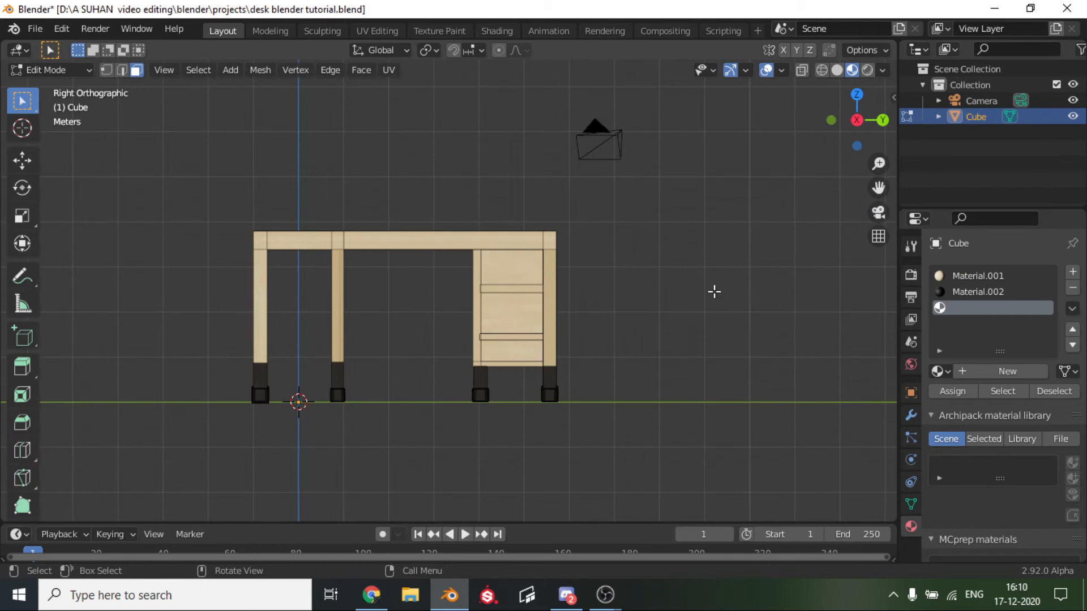
# Turn on the Screencast Keys display, look through its options, and hide the sidebar again.
pyautogui.press('n')
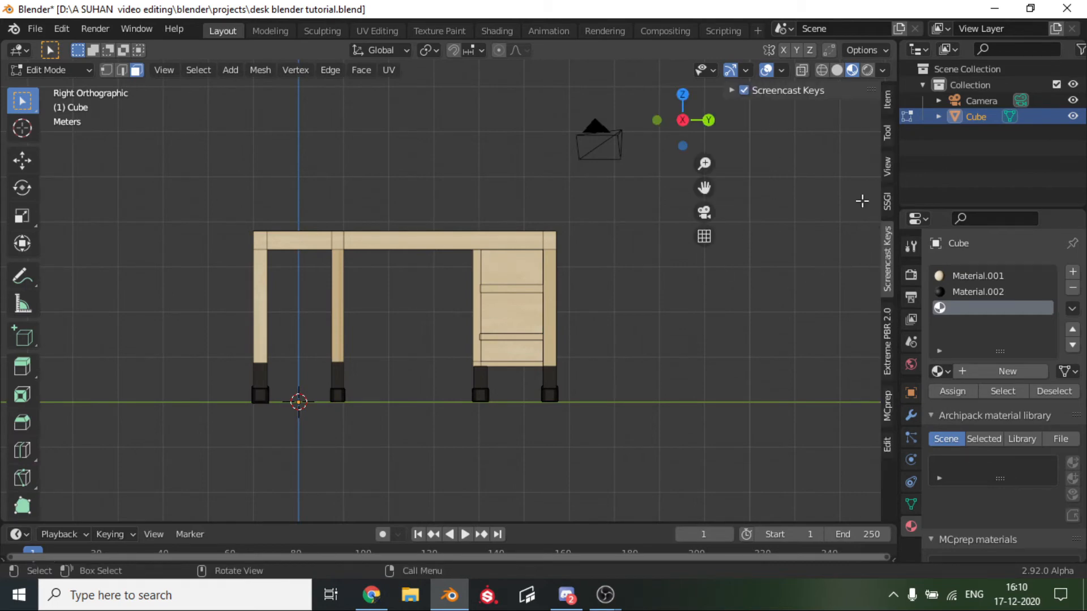
pyautogui.click(744, 91)
pyautogui.click(732, 91)
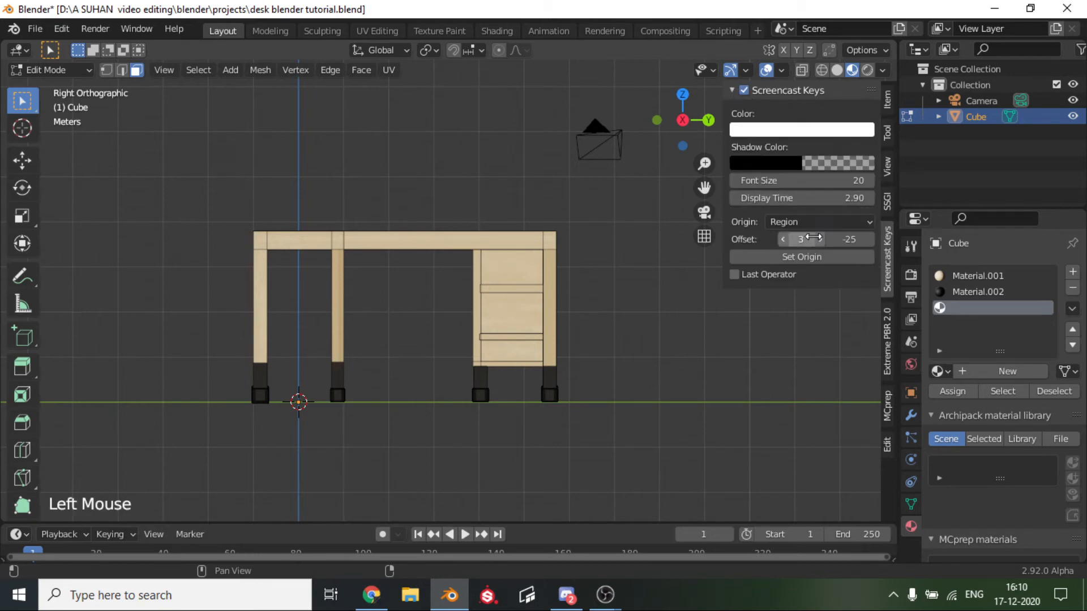
pyautogui.click(767, 277)
pyautogui.click(752, 368)
pyautogui.press('n')
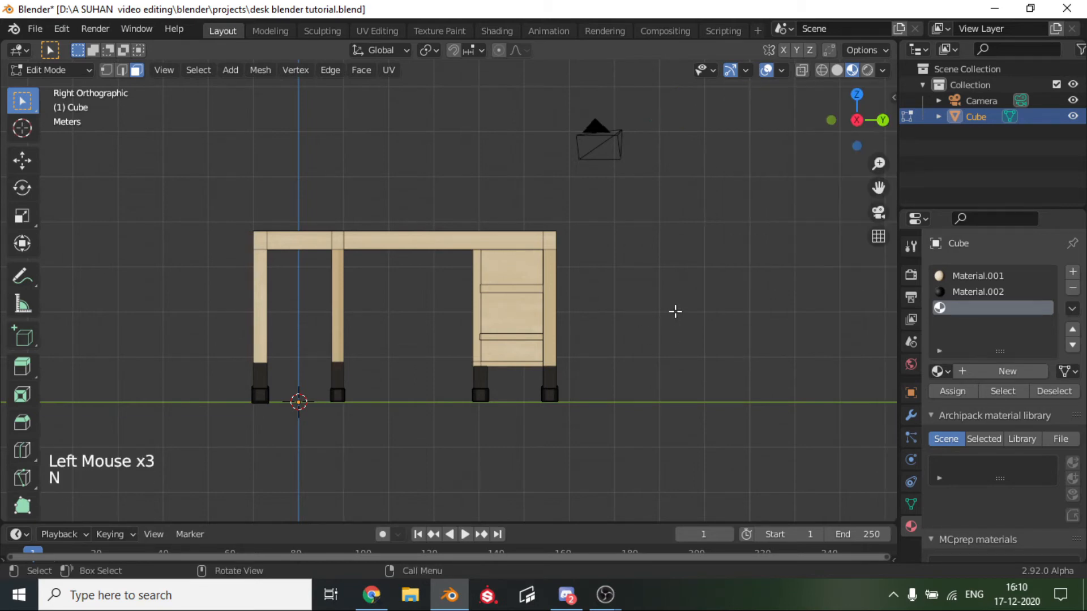
# In front view with X-ray on, box-select all legs and the shelf cabinet below the tabletop.
pyautogui.scroll(5, 675, 311)
pyautogui.scroll(-2, 672, 311)
pyautogui.moveTo(476, 274); pyautogui.dragTo(583, 301, button='middle')
pyautogui.scroll(-5, 776, 175)
pyautogui.click(854, 120)
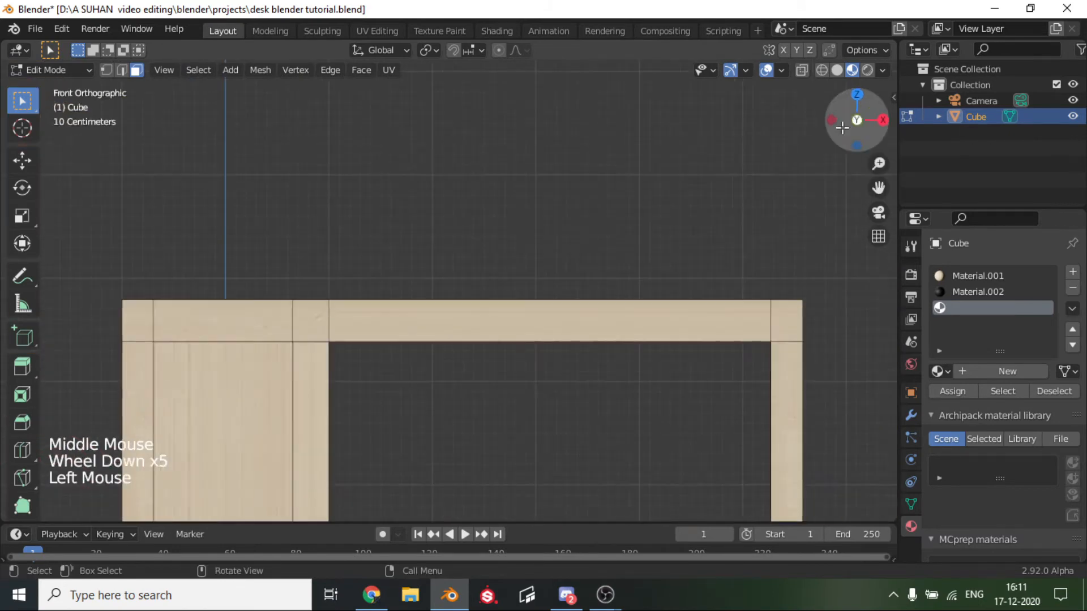
pyautogui.scroll(-5, 705, 299)
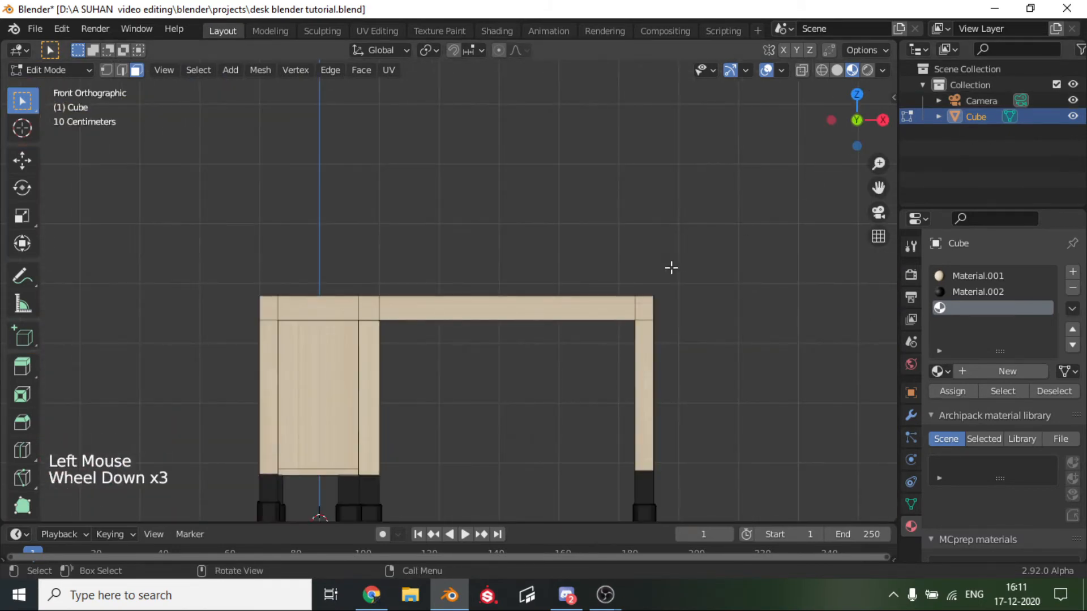
pyautogui.click(801, 69)
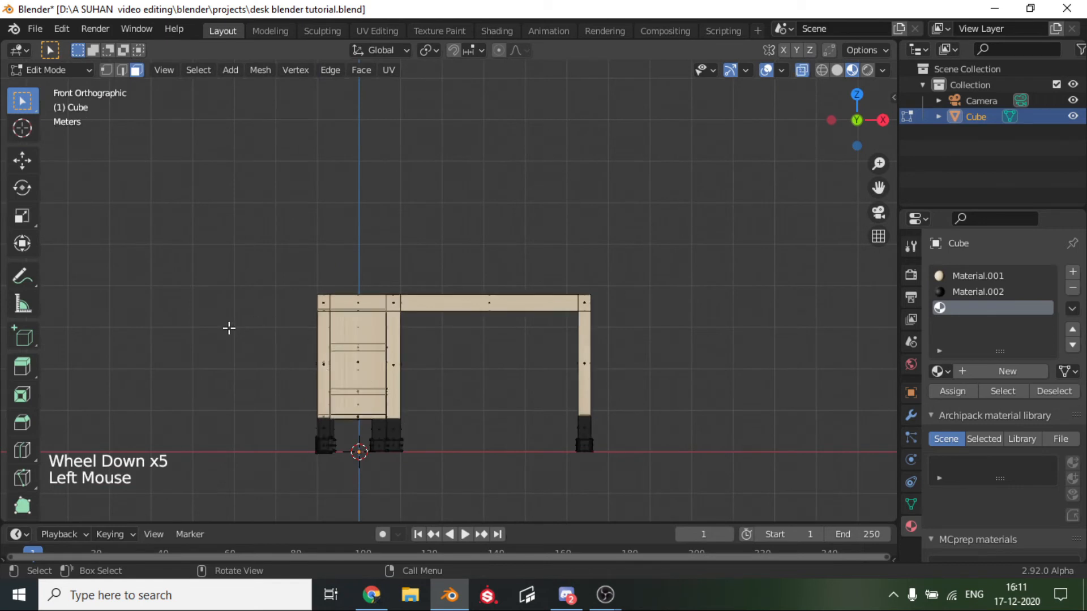
pyautogui.moveTo(229, 328); pyautogui.dragTo(832, 514)
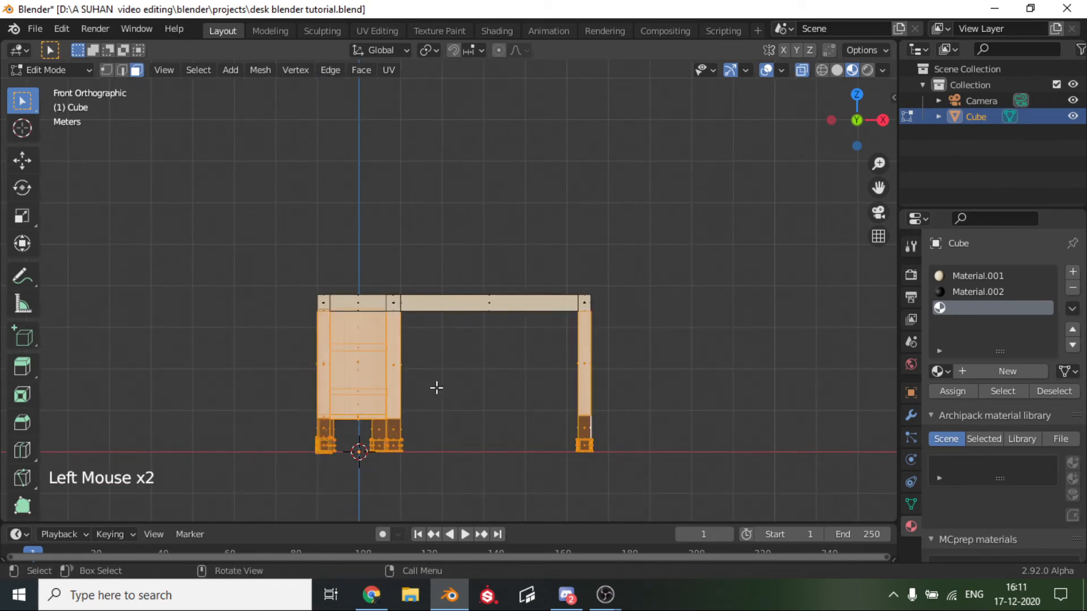
# Separate the selected legs and cabinet into their own object and return to Object Mode.
pyautogui.click(256, 72)
pyautogui.moveTo(315, 217)
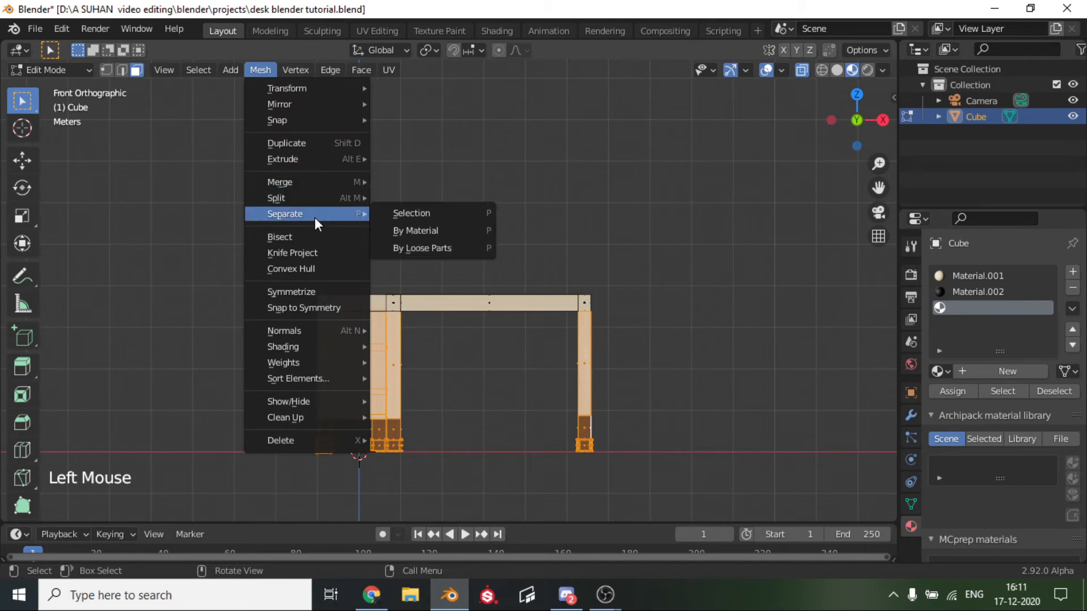
pyautogui.click(398, 218)
pyautogui.moveTo(369, 279); pyautogui.dragTo(729, 290, button='middle')
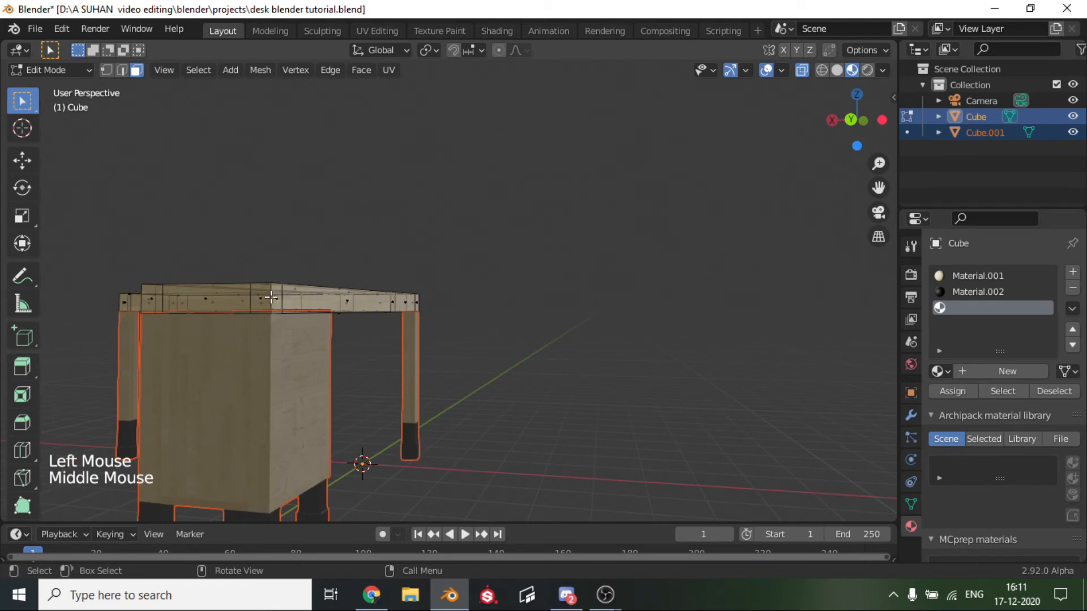
pyautogui.press('Tab')
# Select only the tabletop object and create a new material in its empty third slot.
pyautogui.scroll(-1, 269, 291)
pyautogui.moveTo(270, 291); pyautogui.dragTo(492, 296, button='middle')
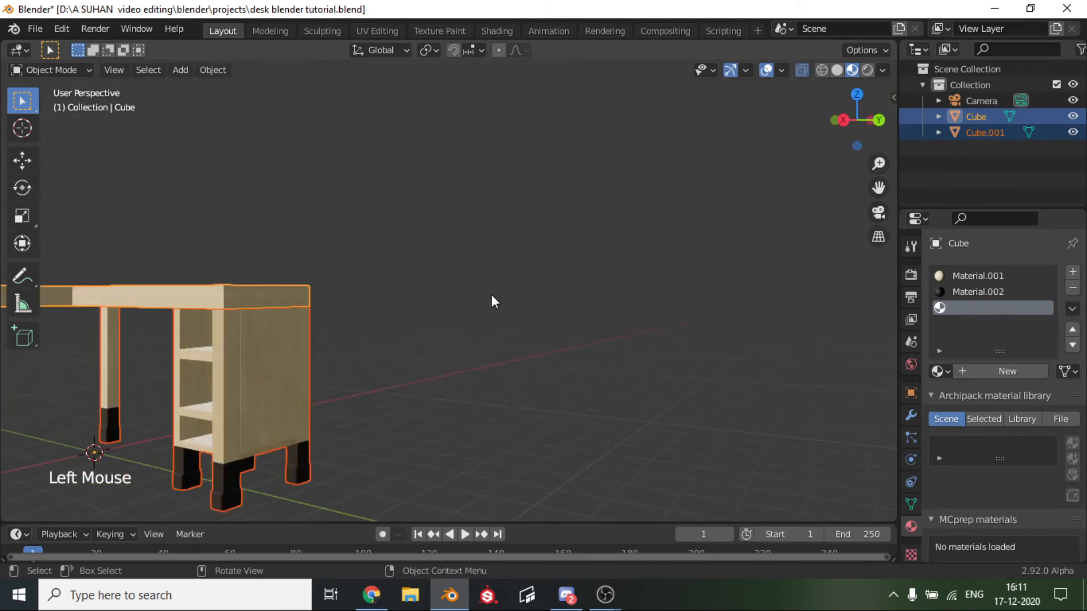
pyautogui.click(491, 294)
pyautogui.scroll(-2, 284, 292)
pyautogui.click(340, 290)
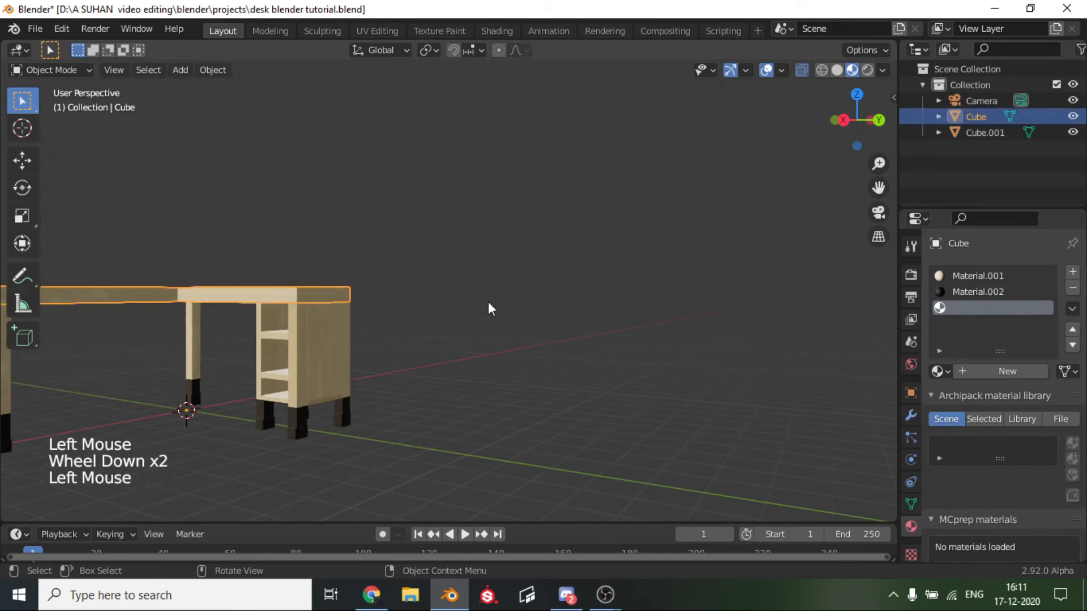
pyautogui.moveTo(879, 188); pyautogui.dragTo(1084, 179)
pyautogui.click(1003, 371)
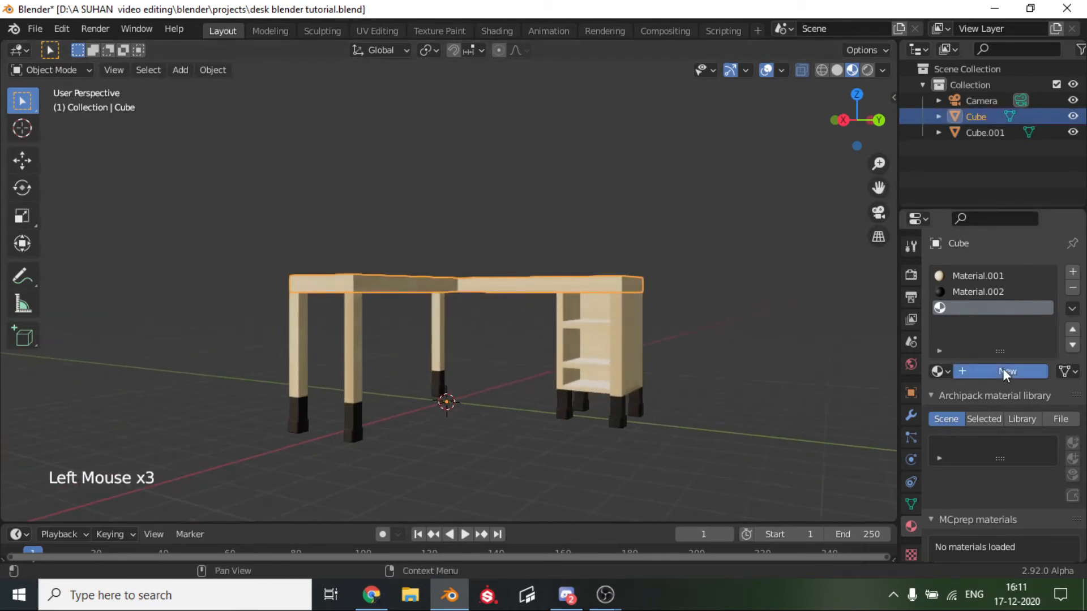
# Remove the Material.002 and Material.001 slots from the tabletop, leaving only its new white material.
pyautogui.scroll(3, 601, 306)
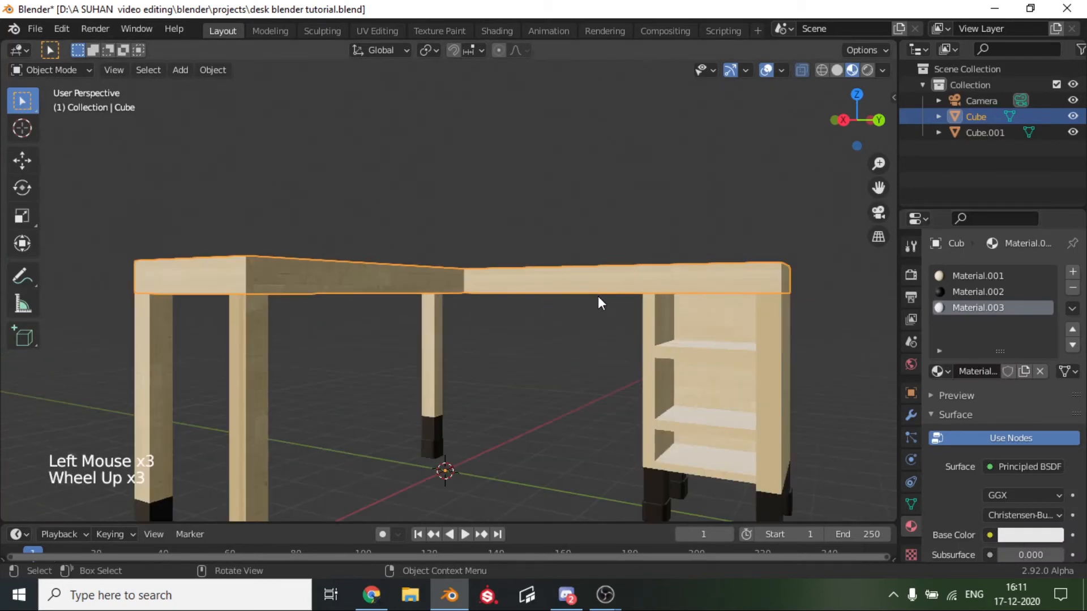
pyautogui.moveTo(598, 297); pyautogui.dragTo(585, 358, button='middle')
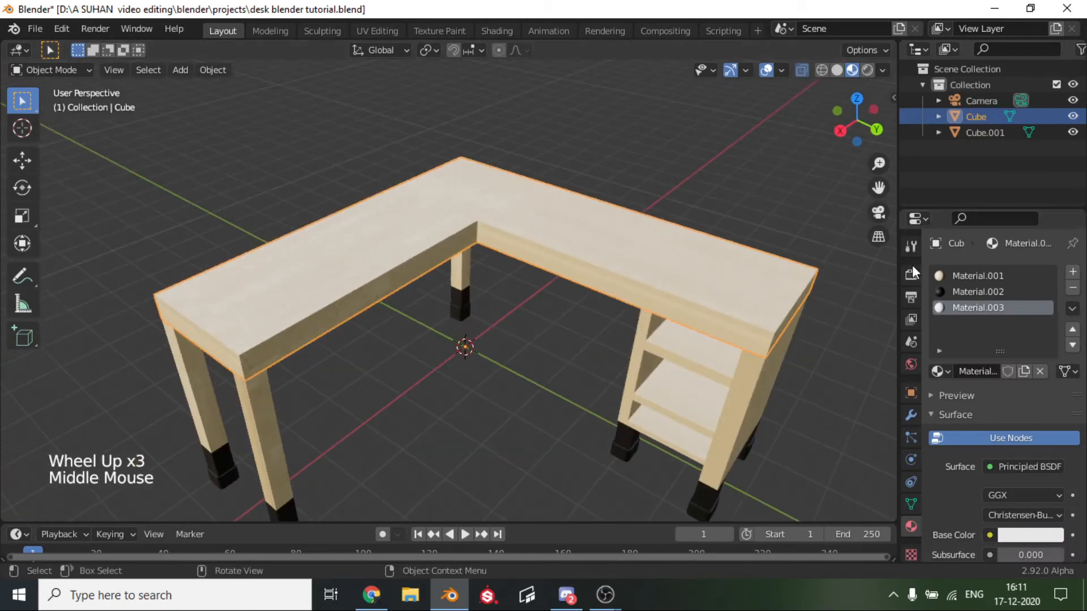
pyautogui.click(1008, 292)
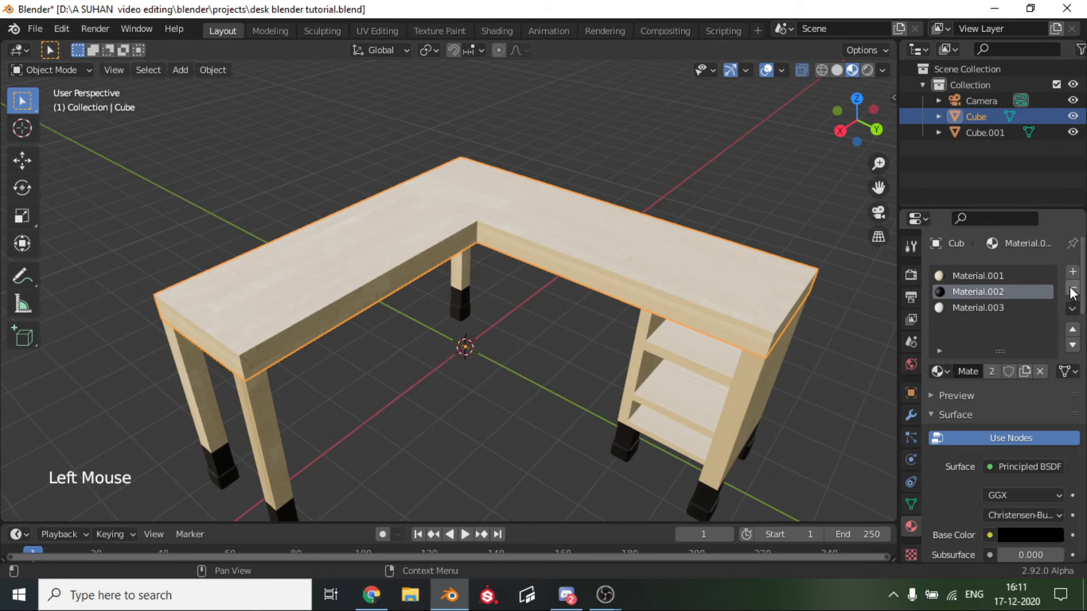
pyautogui.click(1073, 291)
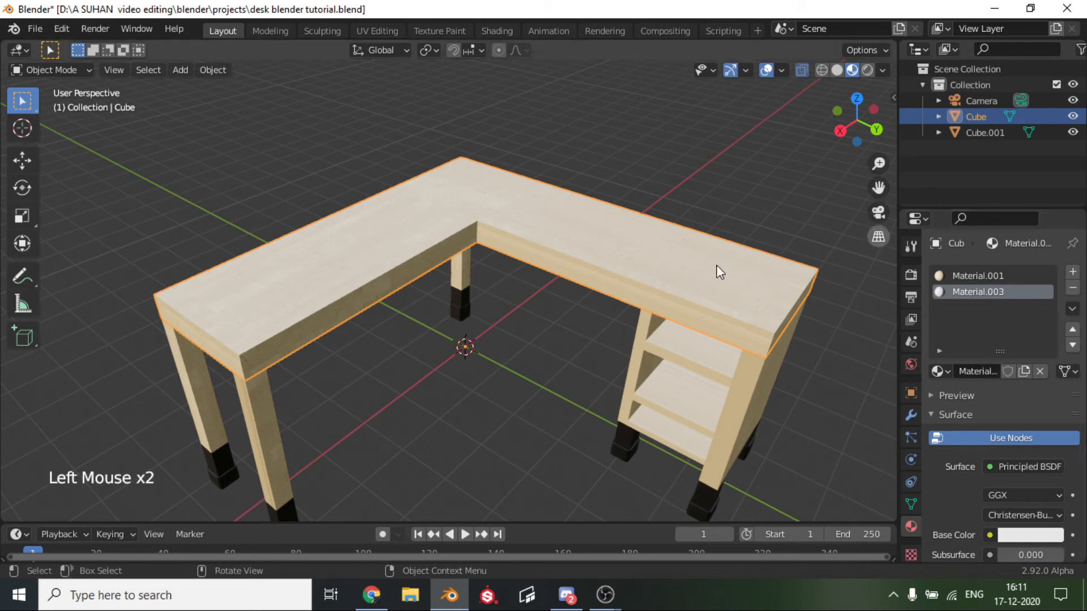
pyautogui.click(1016, 277)
pyautogui.click(1073, 289)
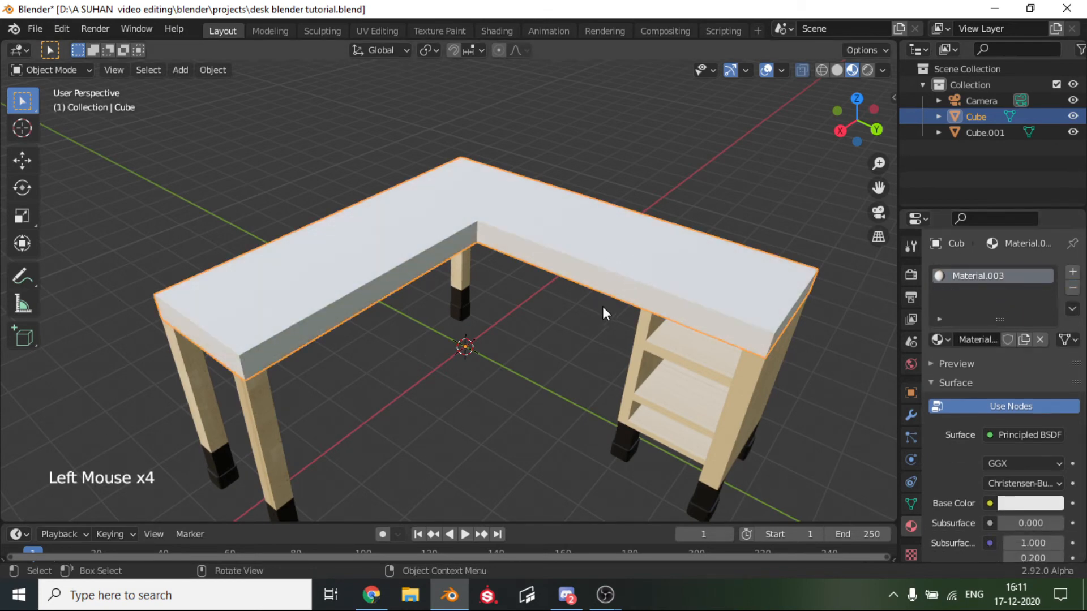
# Show the preview of the tabletop's Material.003 and lower its Roughness for a glossier finish.
pyautogui.moveTo(604, 310); pyautogui.dragTo(633, 206, button='middle')
pyautogui.click(633, 206)
pyautogui.scroll(4, 542, 233)
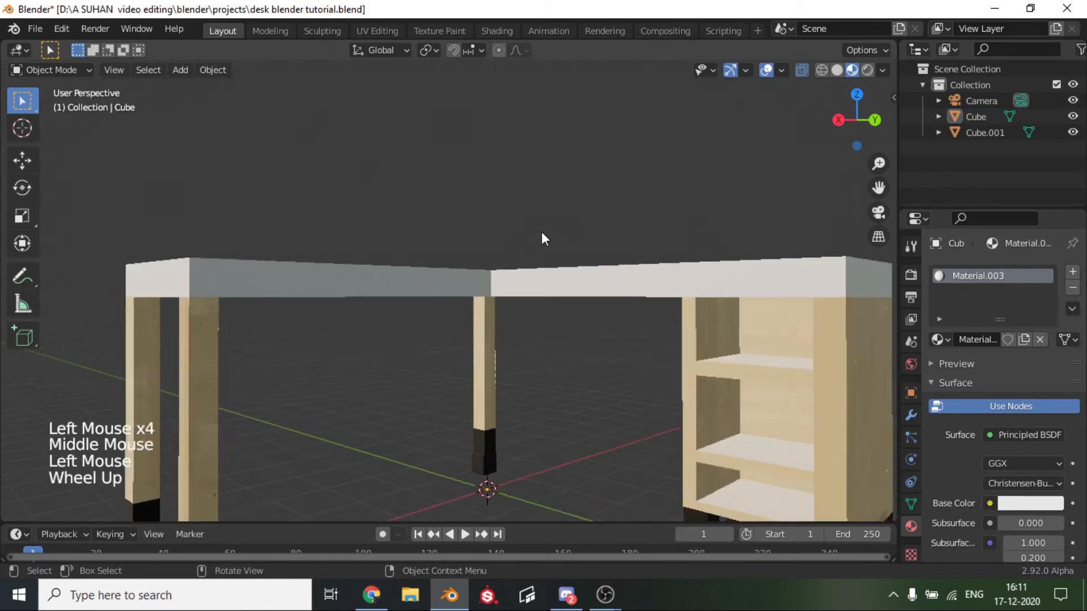
pyautogui.moveTo(542, 233); pyautogui.dragTo(683, 278, button='middle')
pyautogui.click(305, 300)
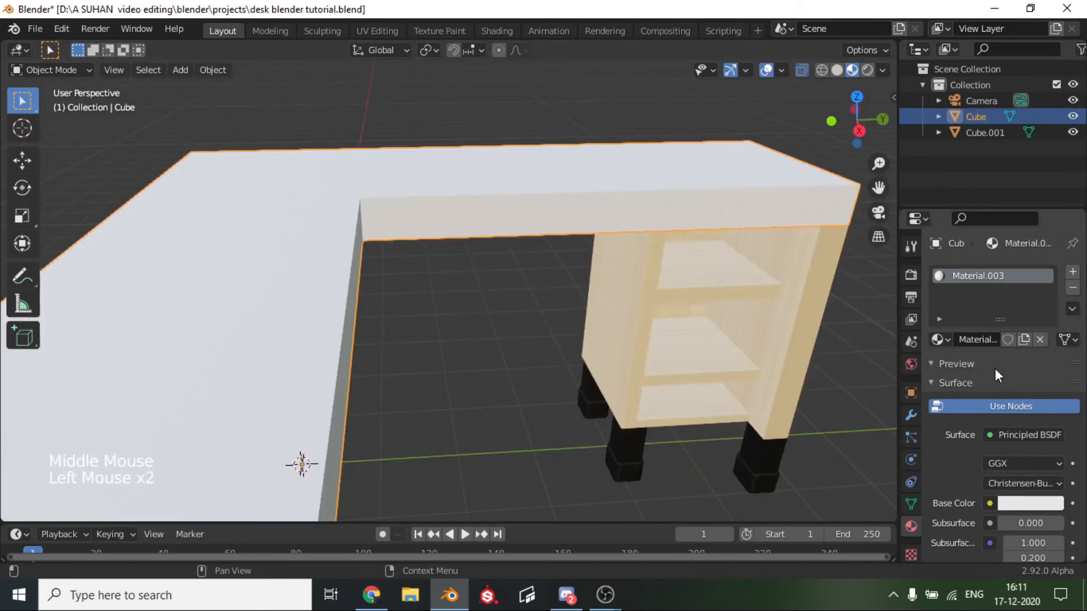
pyautogui.click(956, 363)
pyautogui.scroll(-6, 993, 488)
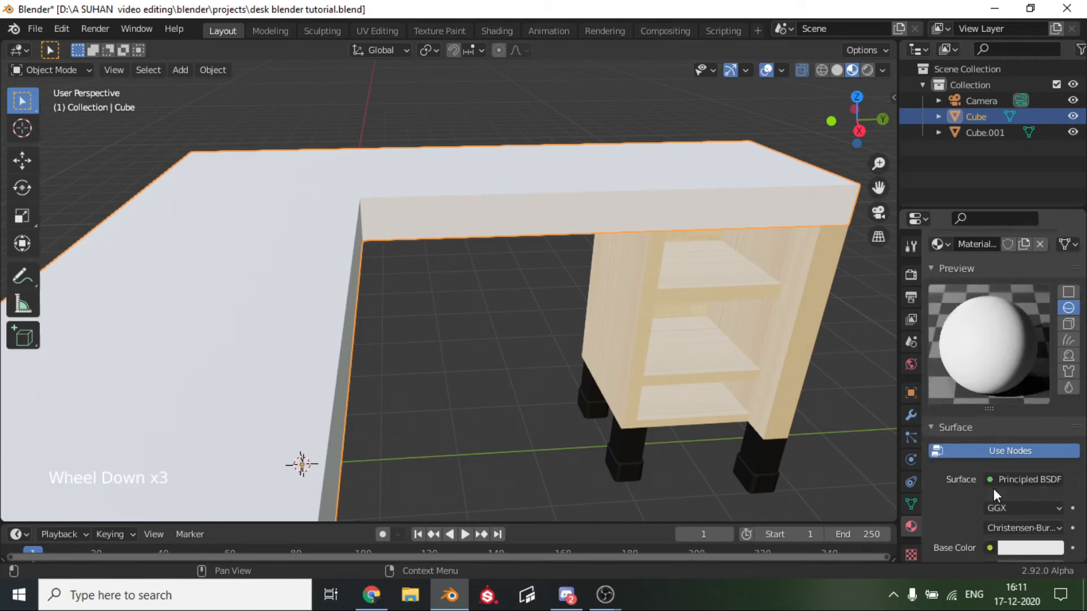
pyautogui.scroll(-5, 993, 488)
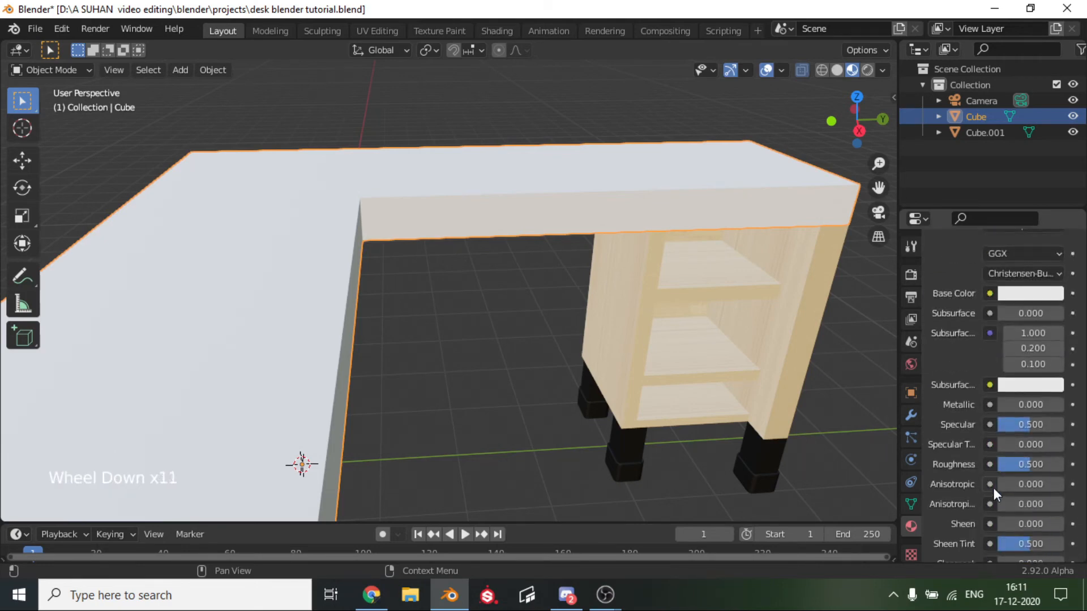
pyautogui.moveTo(1055, 463); pyautogui.dragTo(1031, 464)
pyautogui.scroll(7, 936, 477)
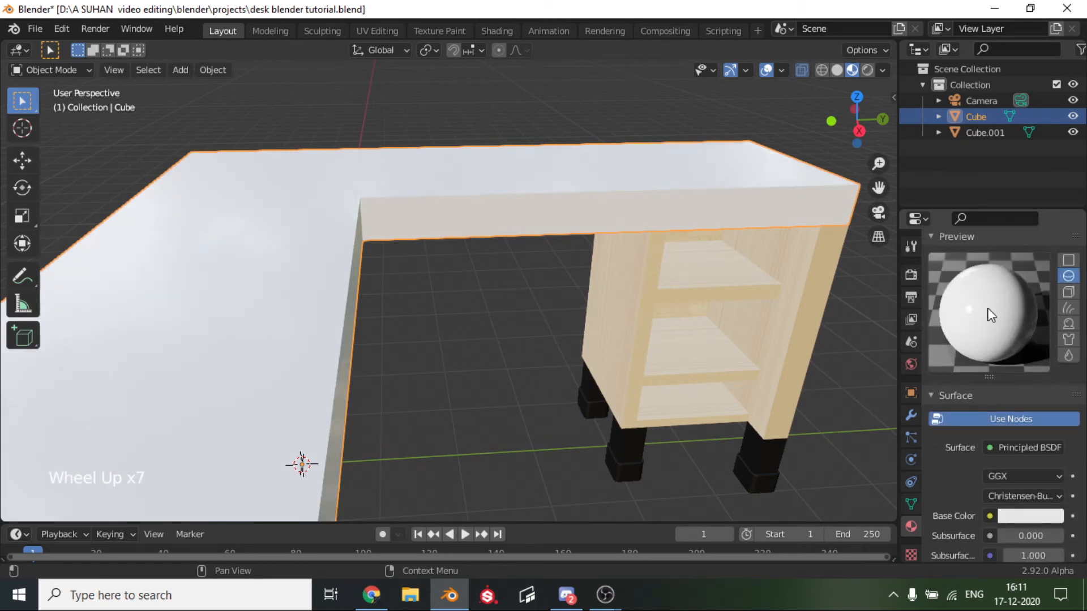
# Select the legs and cabinet object and remove its Material.002 and Material.001 slots.
pyautogui.scroll(-6, 488, 327)
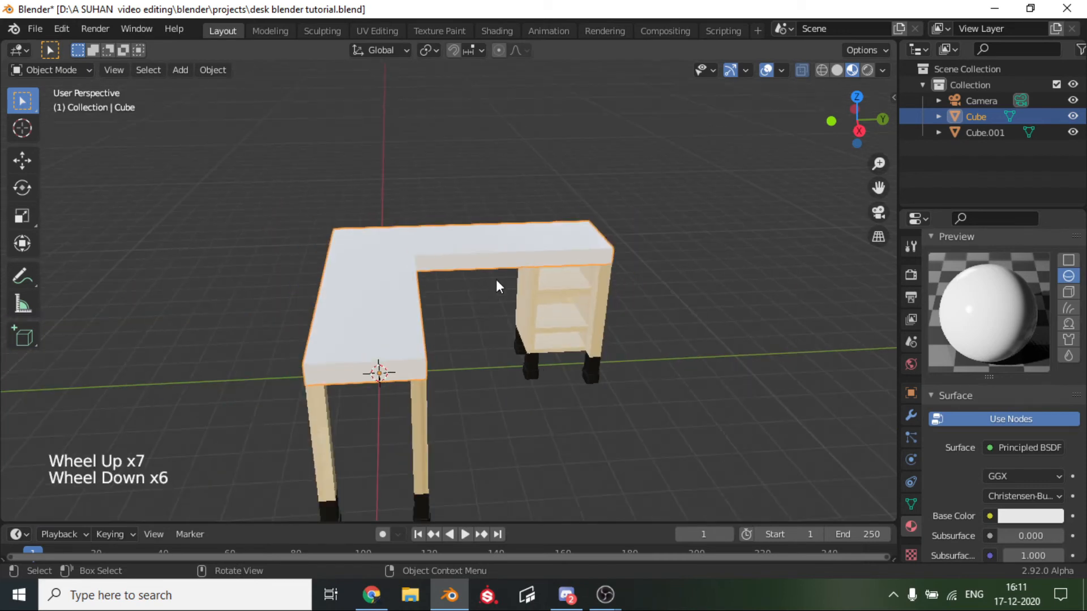
pyautogui.moveTo(498, 283); pyautogui.dragTo(567, 257, button='middle')
pyautogui.click(479, 295)
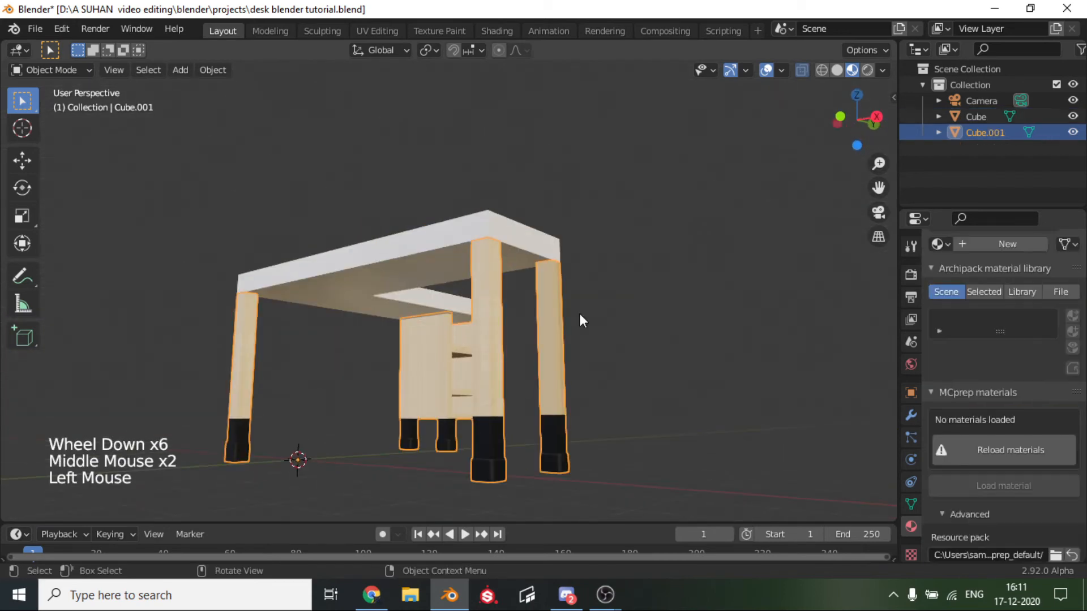
pyautogui.scroll(4, 579, 314)
pyautogui.scroll(5, 926, 391)
pyautogui.click(1013, 292)
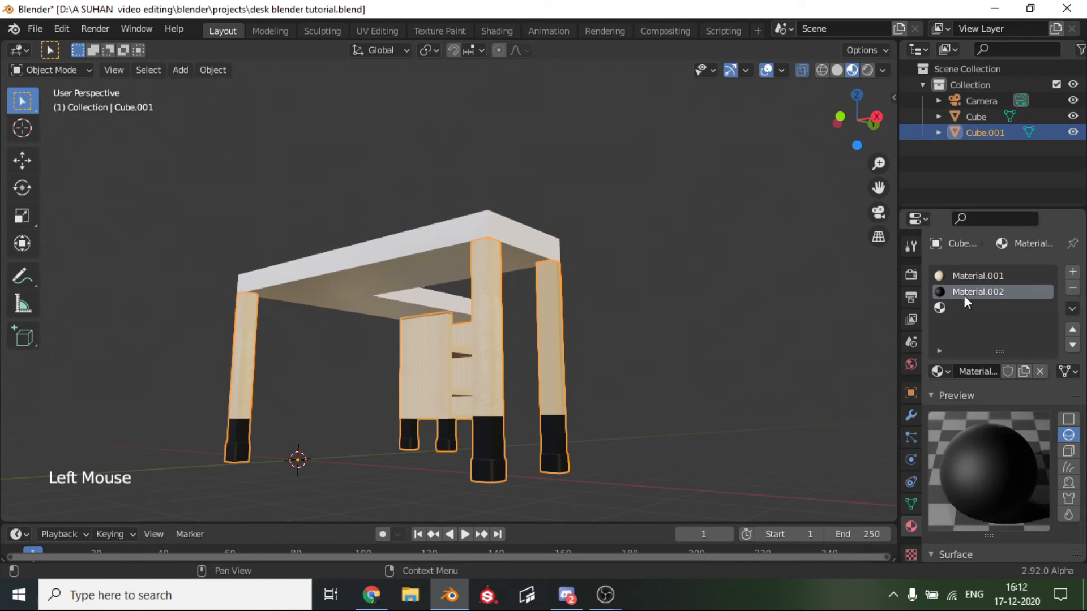
pyautogui.click(1072, 290)
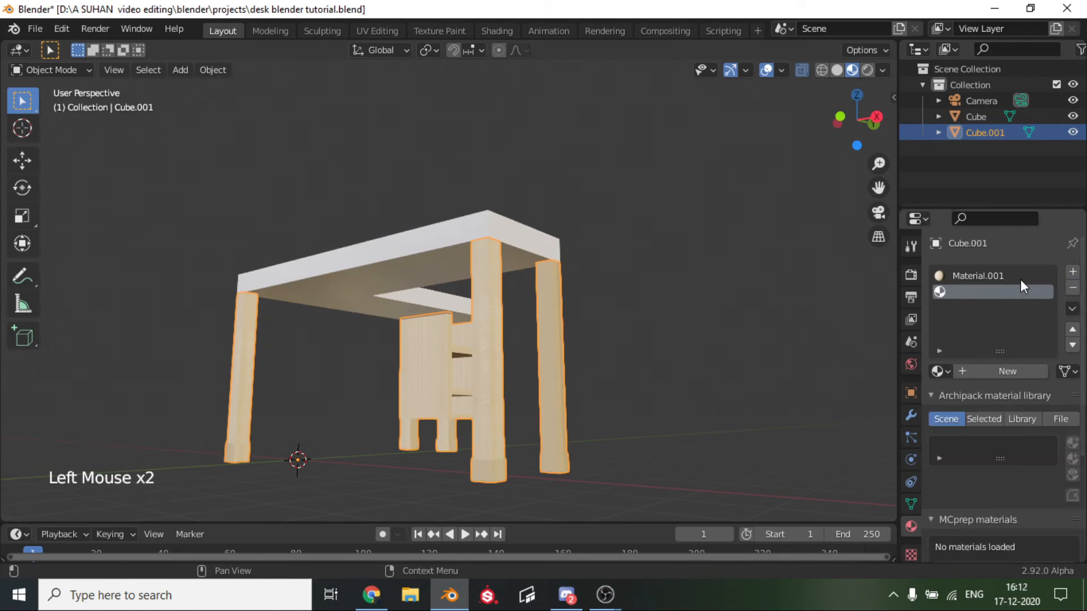
pyautogui.click(1019, 279)
pyautogui.click(1072, 288)
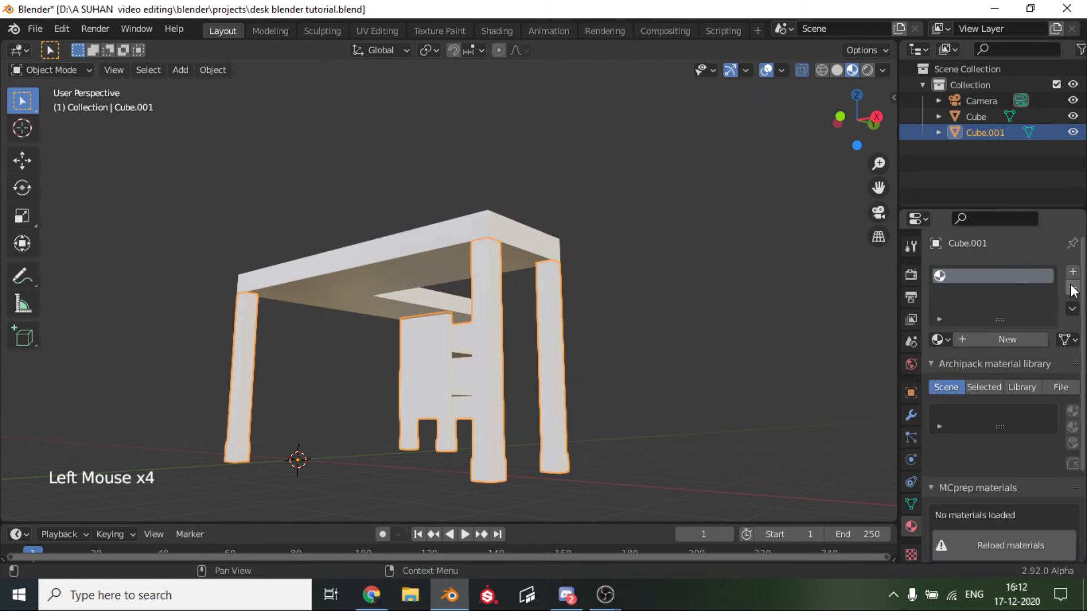
# Create a new material for the legs and cabinet, darken its Base Color to value 0.087, and inspect the result up close.
pyautogui.click(1003, 341)
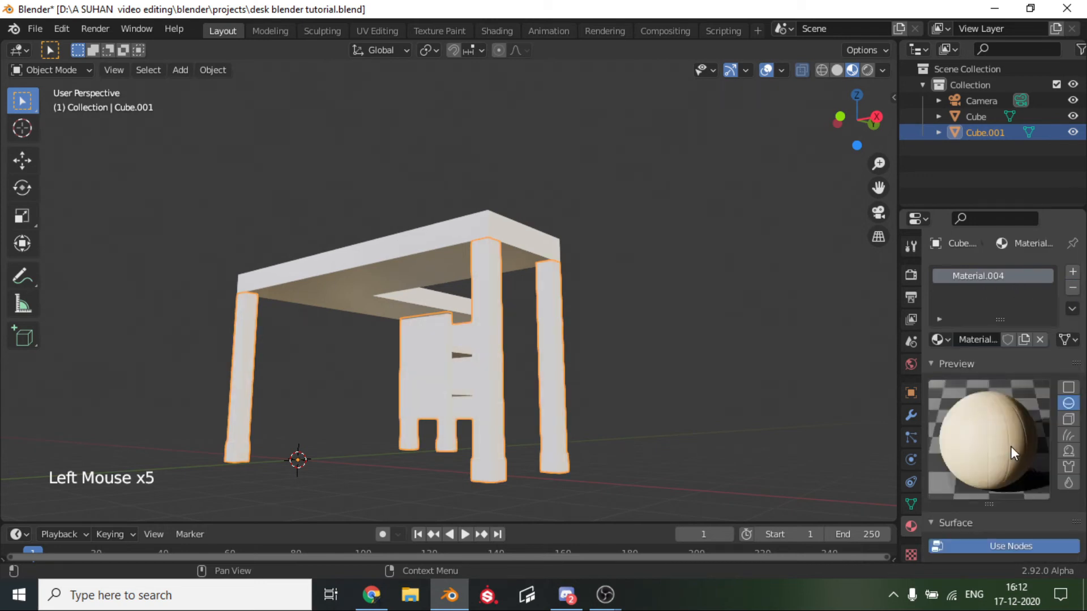
pyautogui.scroll(-7, 1010, 446)
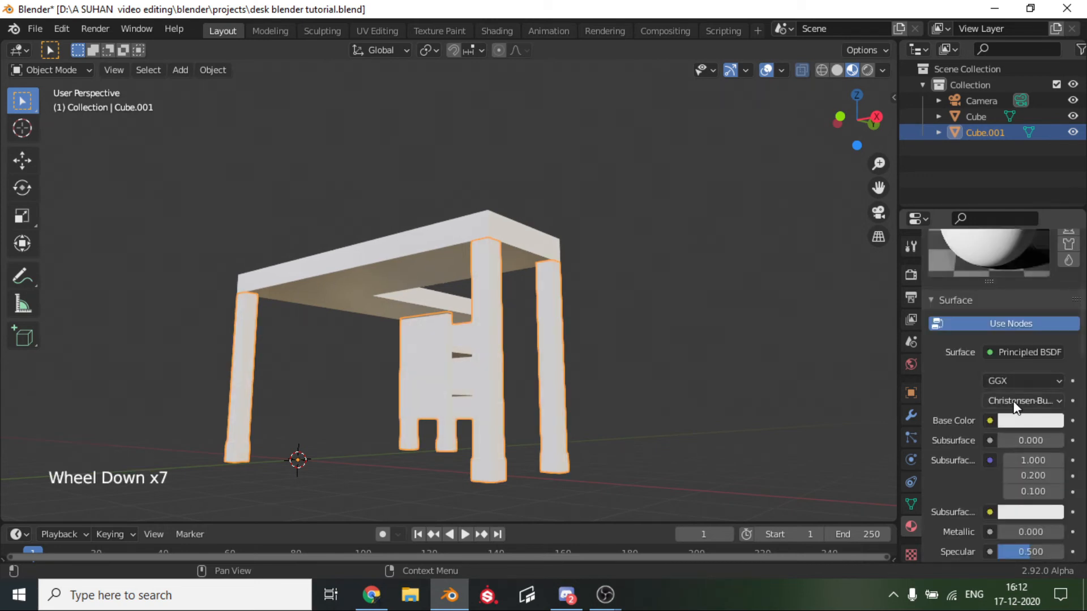
pyautogui.click(1018, 422)
pyautogui.moveTo(1049, 280); pyautogui.dragTo(1051, 300)
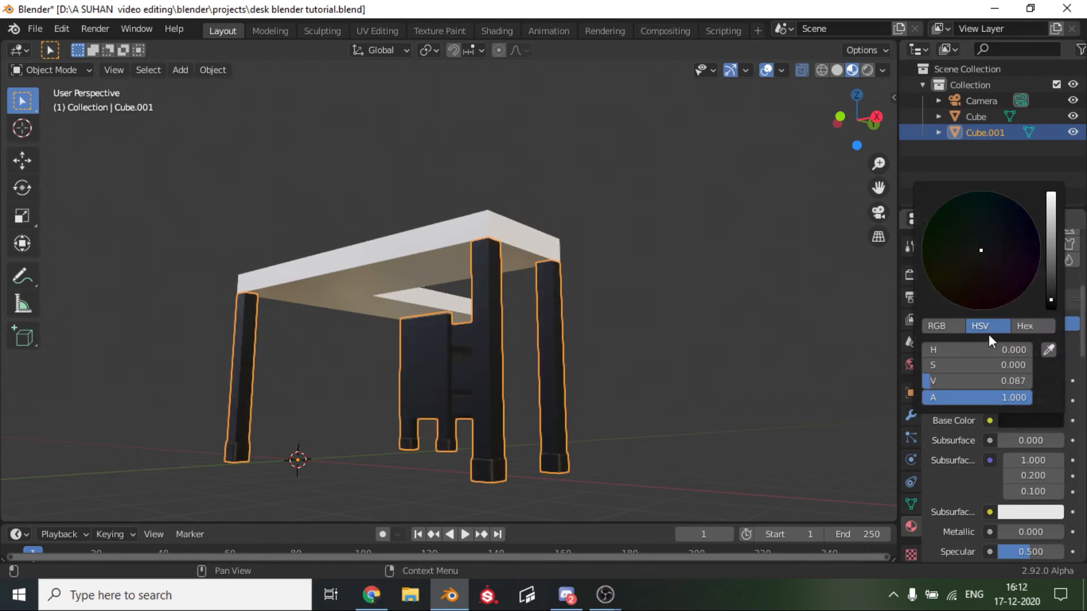
pyautogui.click(701, 341)
pyautogui.moveTo(688, 340); pyautogui.dragTo(745, 340, button='middle')
pyautogui.scroll(8, 699, 358)
pyautogui.scroll(-3, 1009, 457)
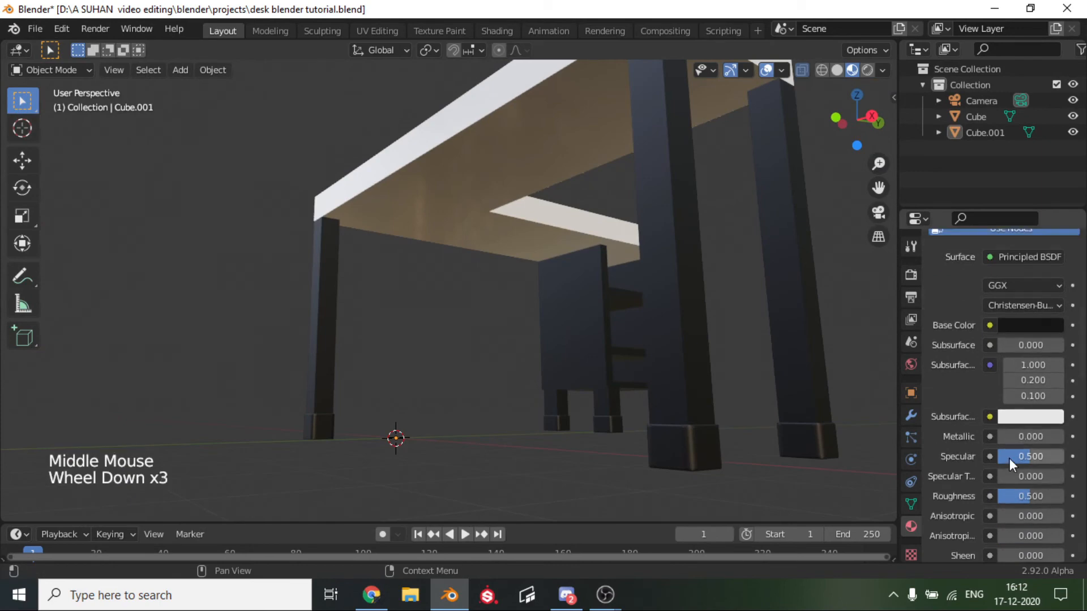
# Lower the Roughness of the legs and cabinet material to 0.107 and check the glossier finish from several angles.
pyautogui.moveTo(1039, 497); pyautogui.dragTo(1014, 496)
pyautogui.scroll(-2, 520, 353)
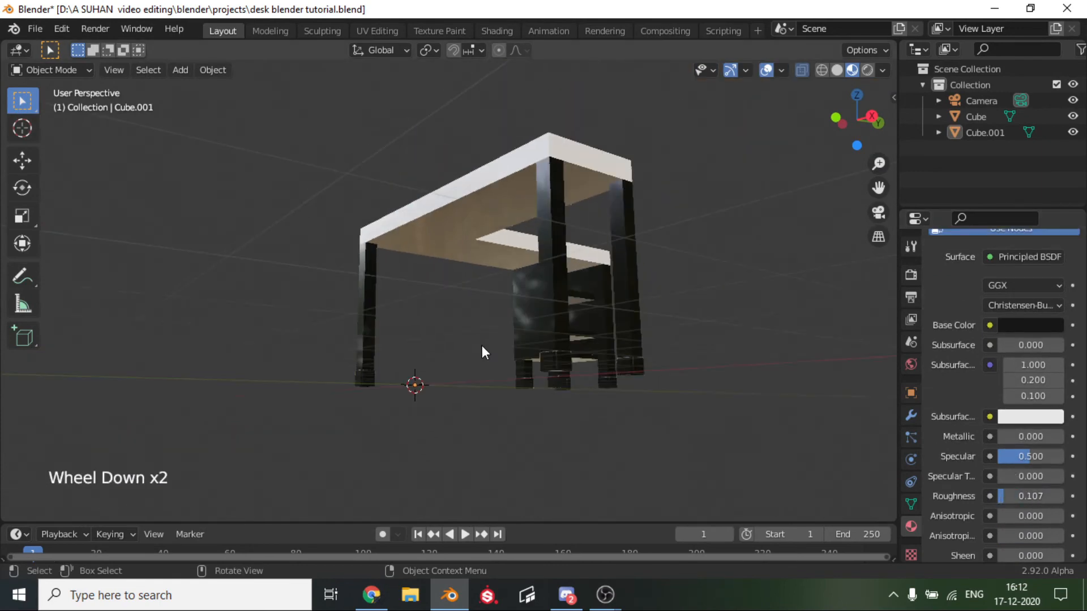
pyautogui.moveTo(484, 352); pyautogui.dragTo(114, 363, button='middle')
pyautogui.scroll(4, 336, 376)
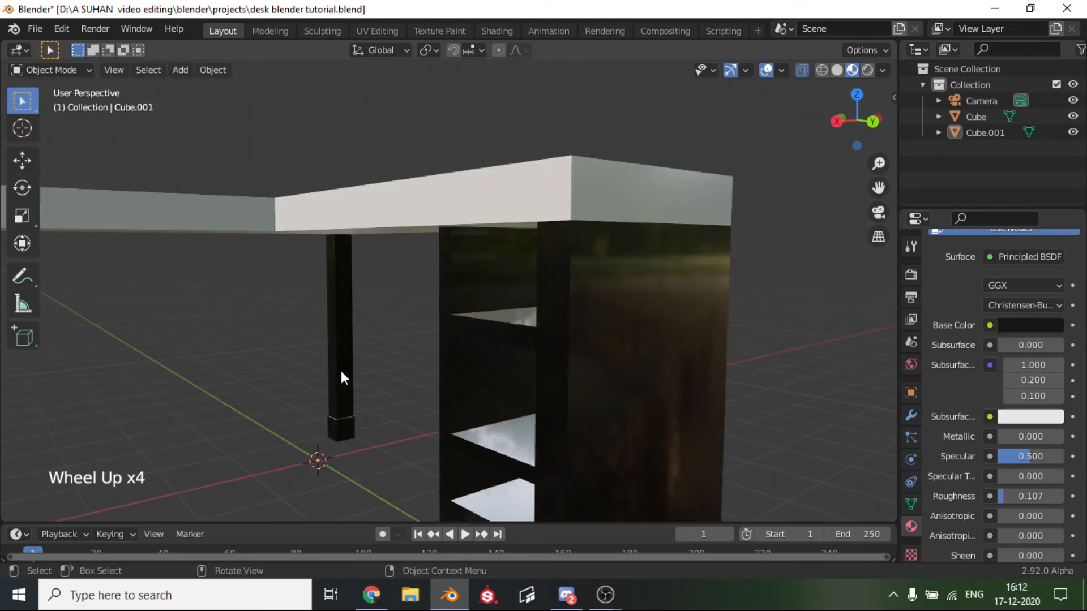
pyautogui.moveTo(341, 373); pyautogui.dragTo(411, 359, button='middle')
pyautogui.scroll(-1, 731, 301)
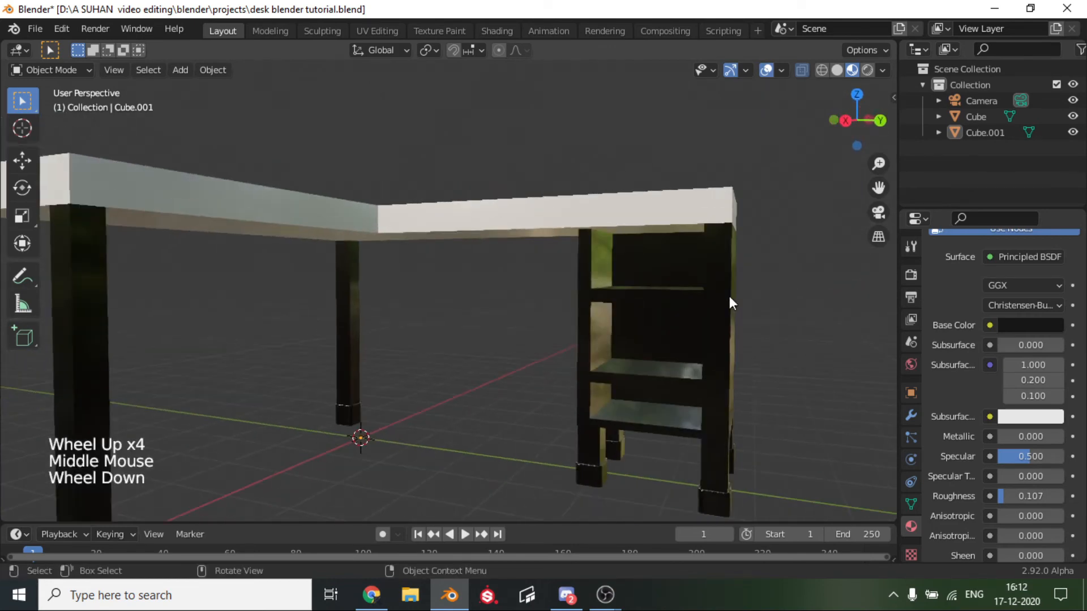
# Select the face loop of the cabinet's upper shelf in Edit Mode and delete its faces.
pyautogui.press('Tab')
pyautogui.moveTo(688, 304); pyautogui.dragTo(691, 318, button='middle')
pyautogui.scroll(2, 827, 161)
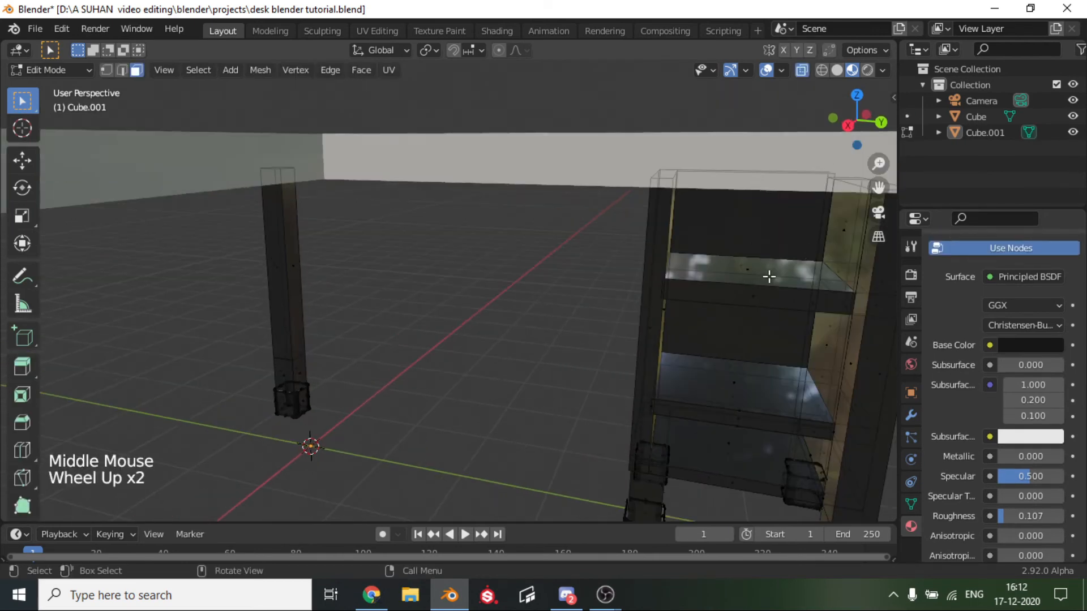
pyautogui.moveTo(755, 265); pyautogui.dragTo(750, 278, button='middle')
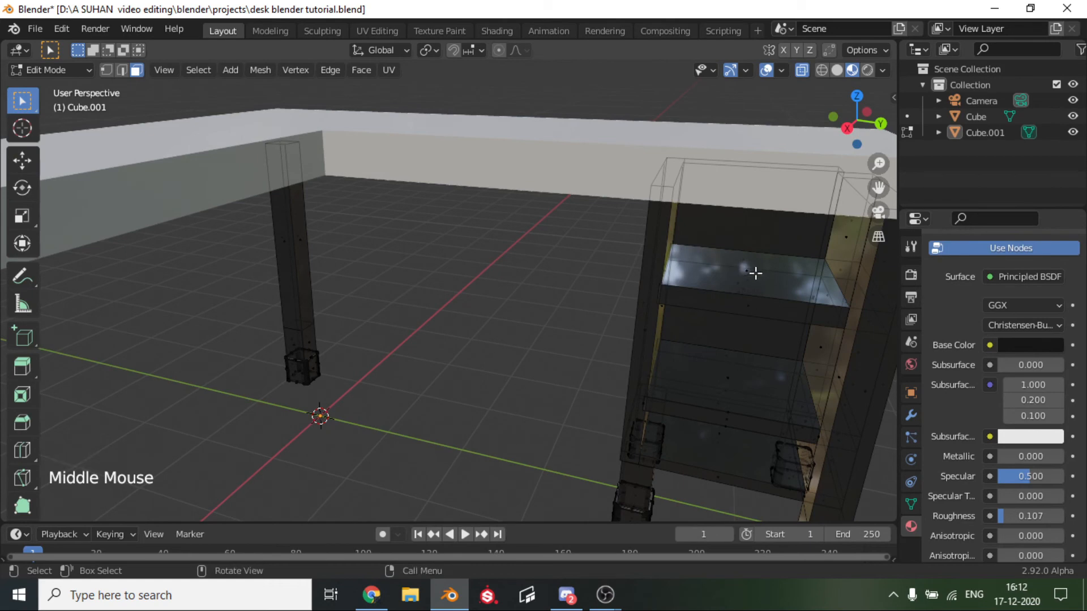
pyautogui.keyDown('shift'); pyautogui.click(757, 291); pyautogui.keyUp('shift')
pyautogui.keyDown('shift'); pyautogui.click(749, 264); pyautogui.keyUp('shift')
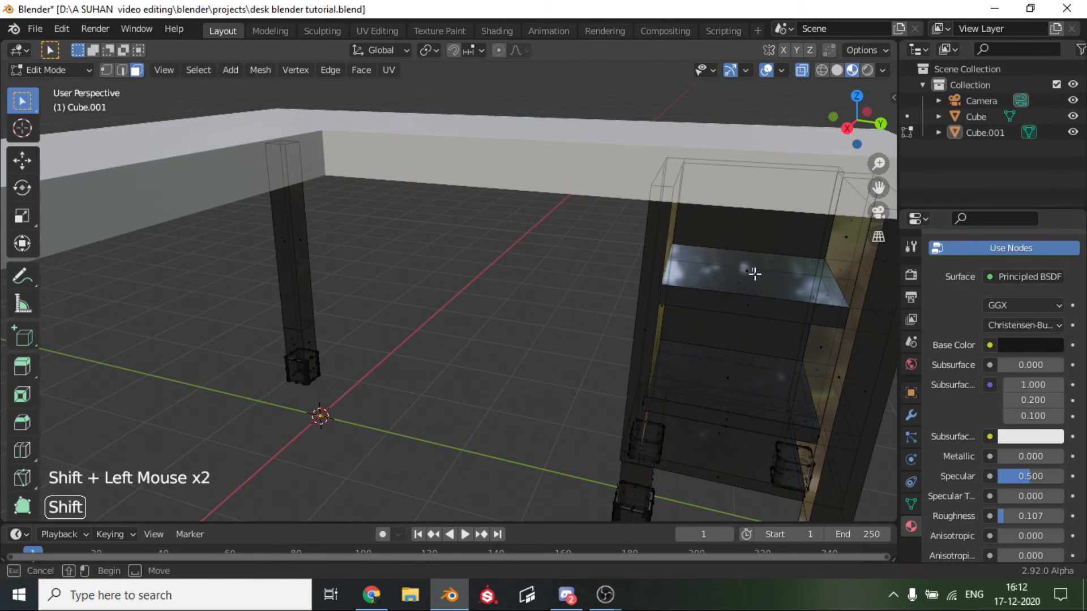
pyautogui.moveTo(764, 321); pyautogui.dragTo(763, 269, button='middle')
pyautogui.keyDown('alt'); pyautogui.click(734, 277); pyautogui.keyUp('alt')
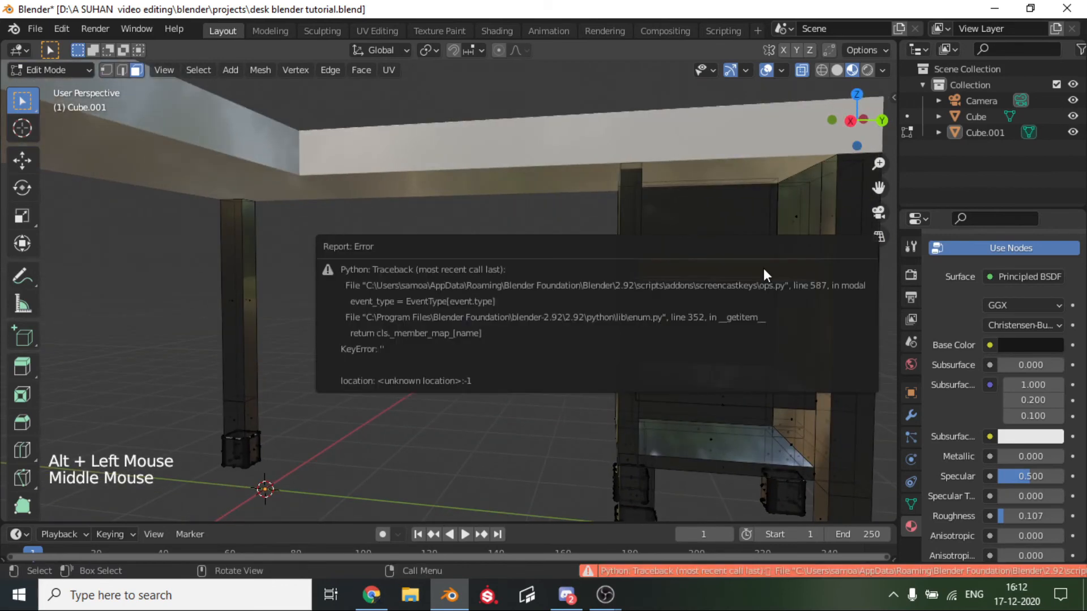
pyautogui.press('x')
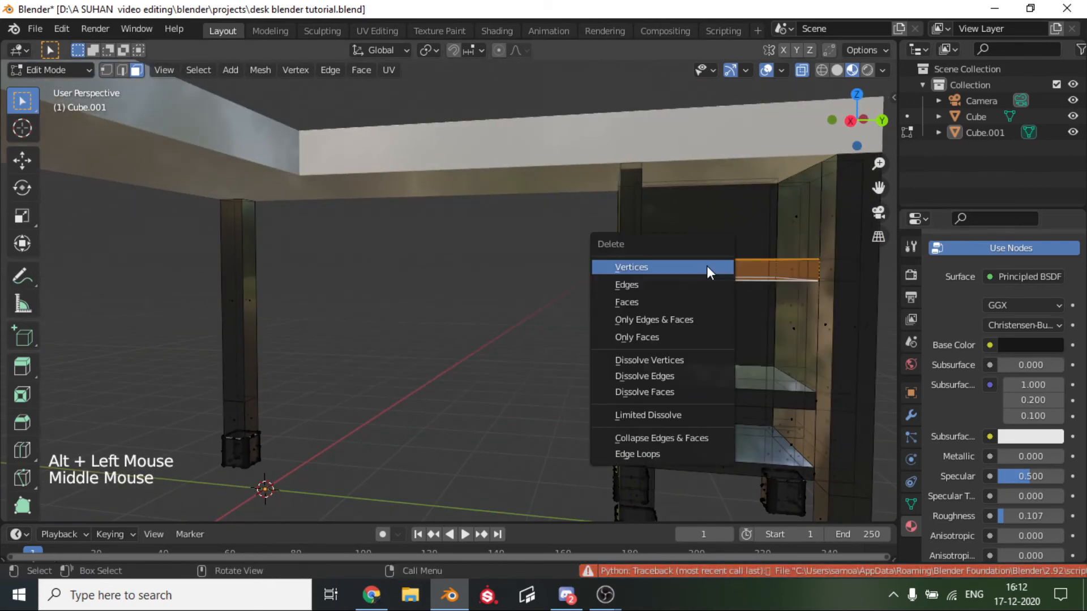
pyautogui.click(686, 301)
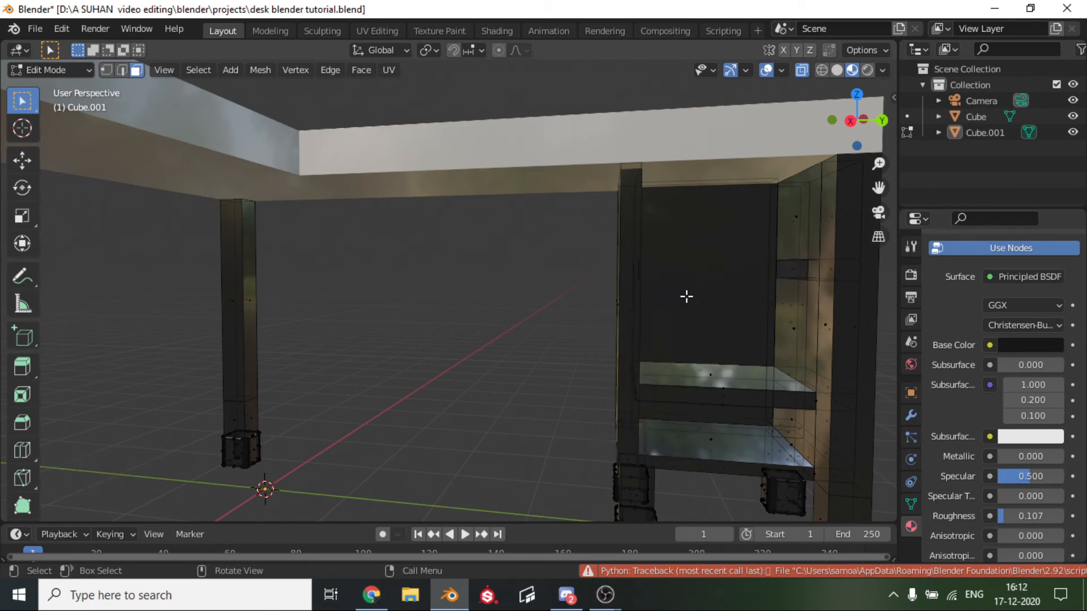
# Delete the face loop of the cabinet's lower middle shelf, keeping the bottom shelf, and return to Object Mode.
pyautogui.keyDown('alt'); pyautogui.click(723, 387); pyautogui.keyUp('alt')
pyautogui.press('x')
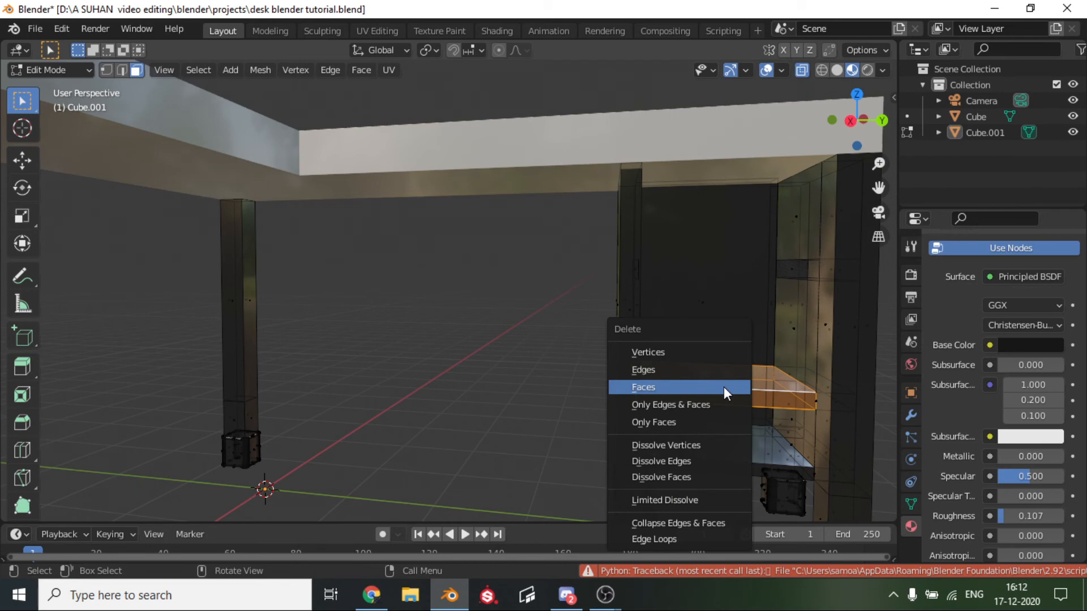
pyautogui.click(724, 387)
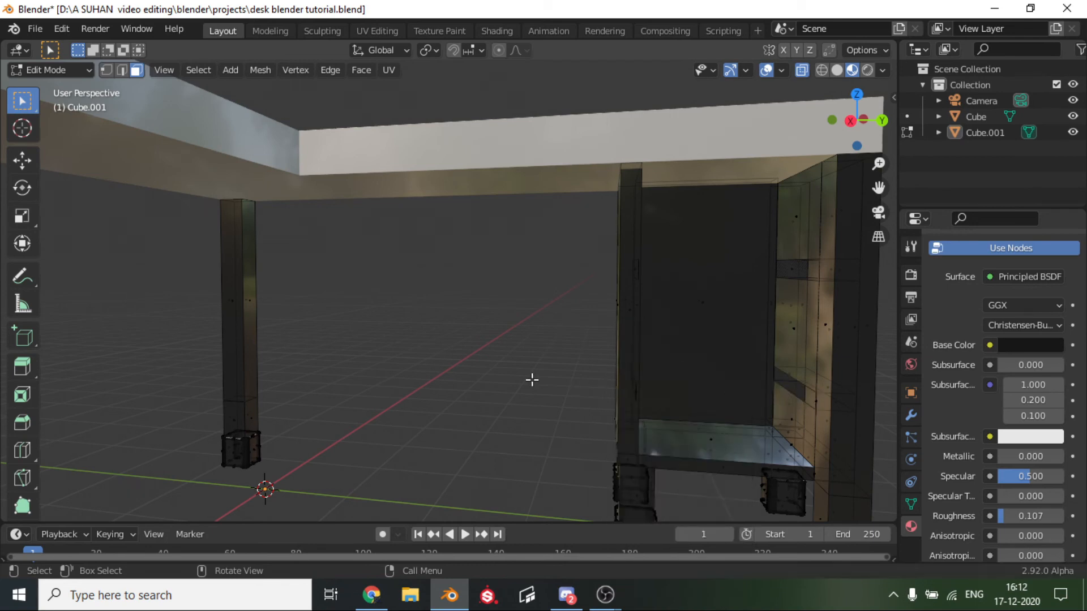
pyautogui.press('Tab')
# Turn off X-ray in solid shading to check the openings inside the cabinet, and return to material preview with the cabinet selected.
pyautogui.moveTo(532, 380); pyautogui.dragTo(570, 357, button='middle')
pyautogui.scroll(5, 570, 357)
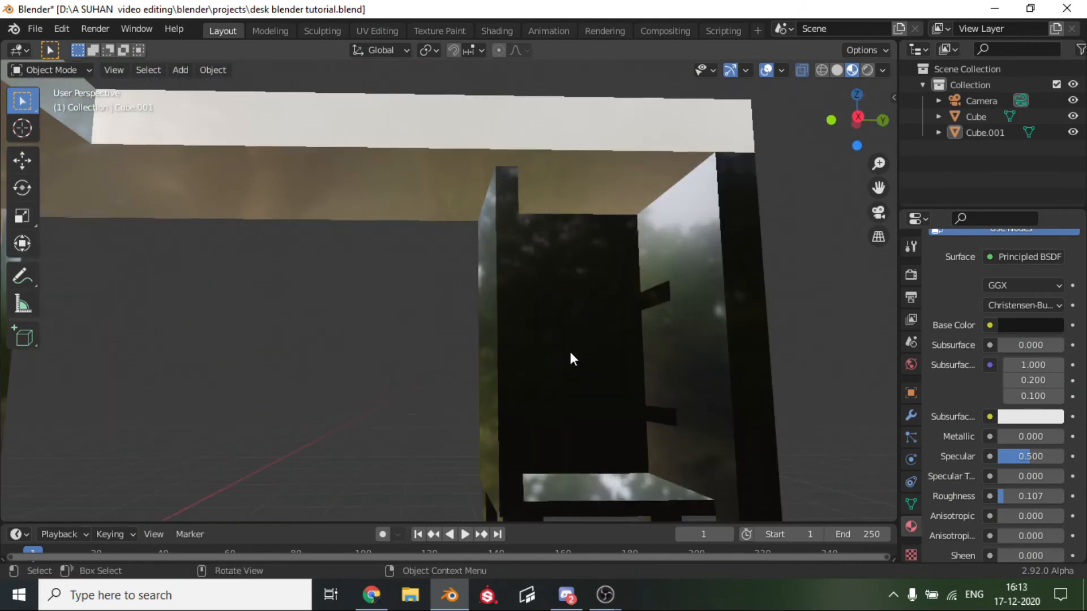
pyautogui.moveTo(691, 350)
pyautogui.mouseDown(button='middle')
pyautogui.moveTo(697, 331)
pyautogui.moveTo(712, 331)
pyautogui.mouseUp(button='middle')
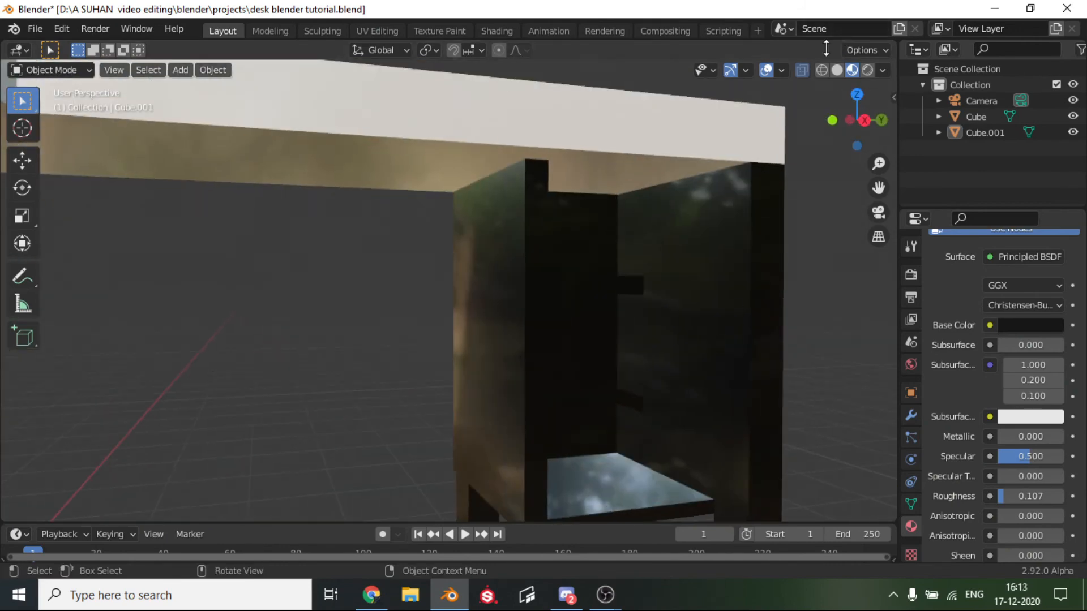
pyautogui.click(836, 70)
pyautogui.scroll(-4, 737, 268)
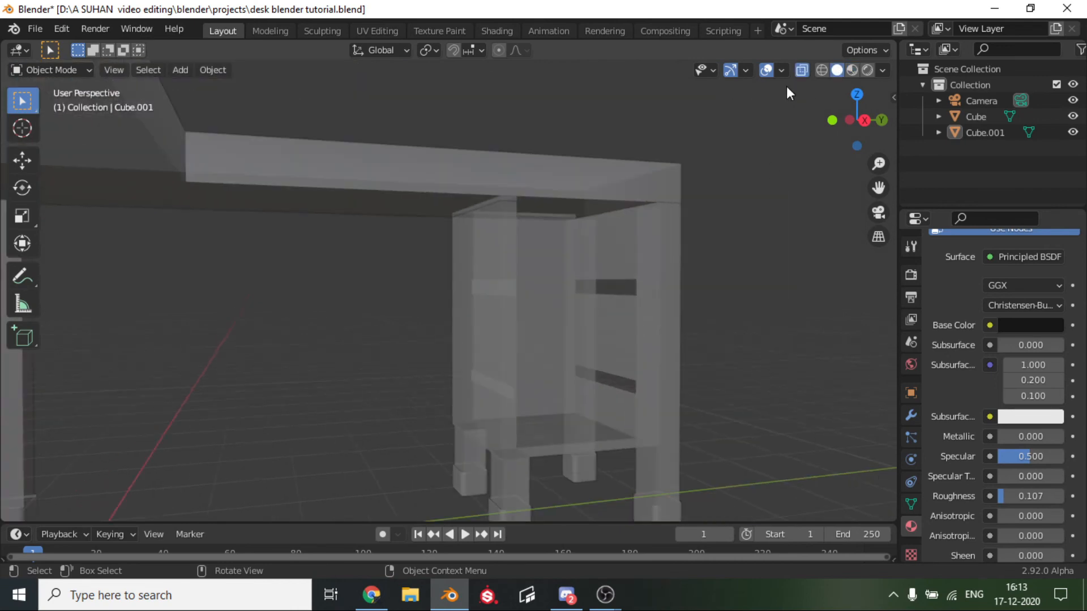
pyautogui.scroll(3, 716, 283)
pyautogui.moveTo(715, 283); pyautogui.dragTo(843, 230, button='middle')
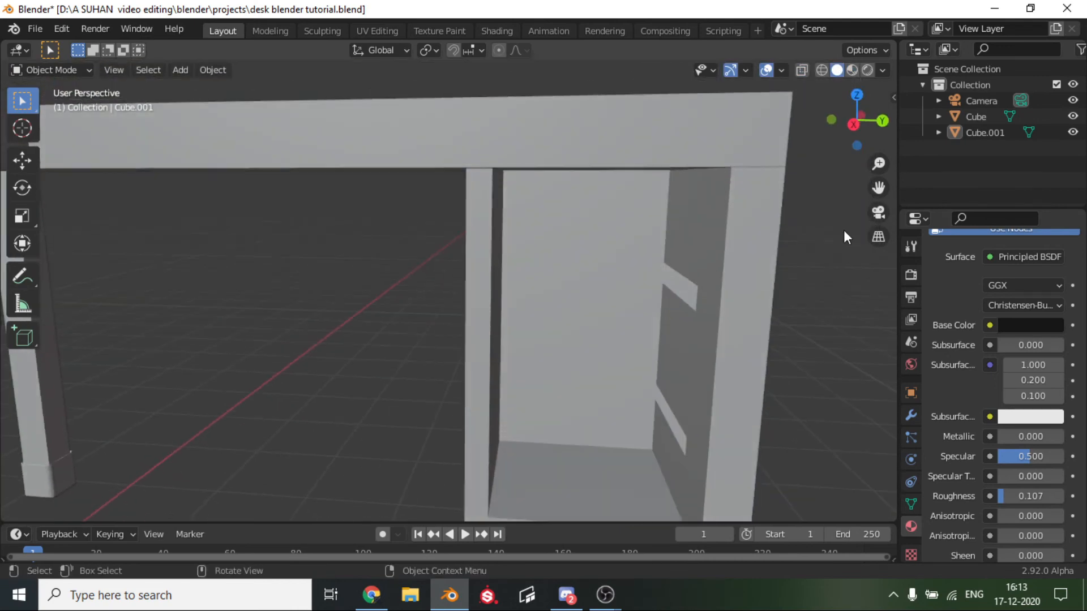
pyautogui.click(854, 67)
pyautogui.moveTo(650, 271)
pyautogui.mouseDown(button='middle')
pyautogui.moveTo(681, 244)
pyautogui.moveTo(689, 294)
pyautogui.moveTo(710, 253)
pyautogui.mouseUp(button='middle')
pyautogui.click(710, 253)
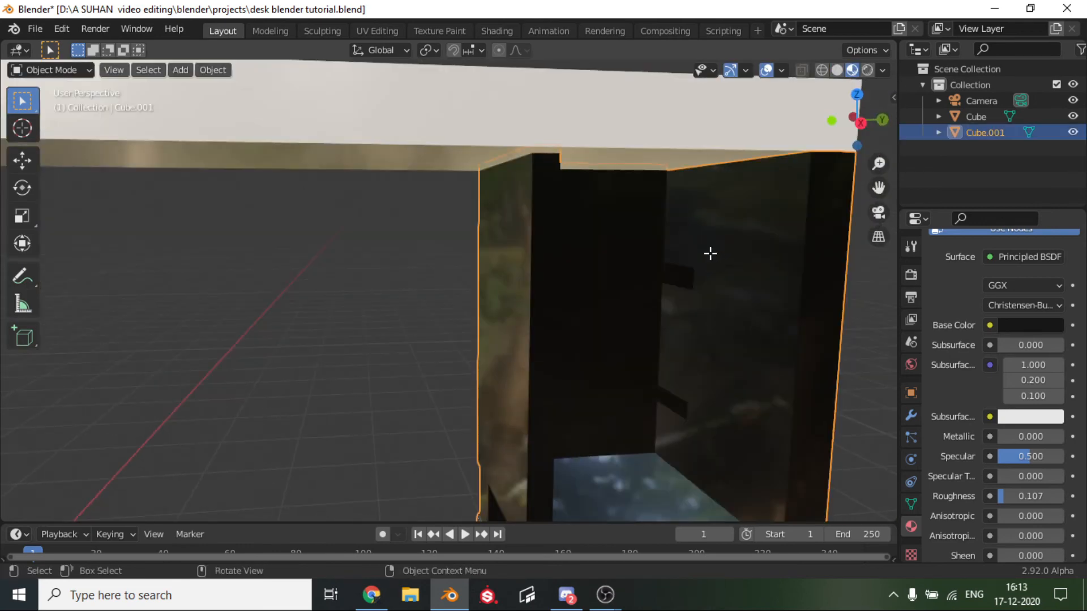
# Fill the upper shelf opening in the cabinet's inner side wall with a face between its top and bottom edges.
pyautogui.press('Tab')
pyautogui.scroll(4, 712, 275)
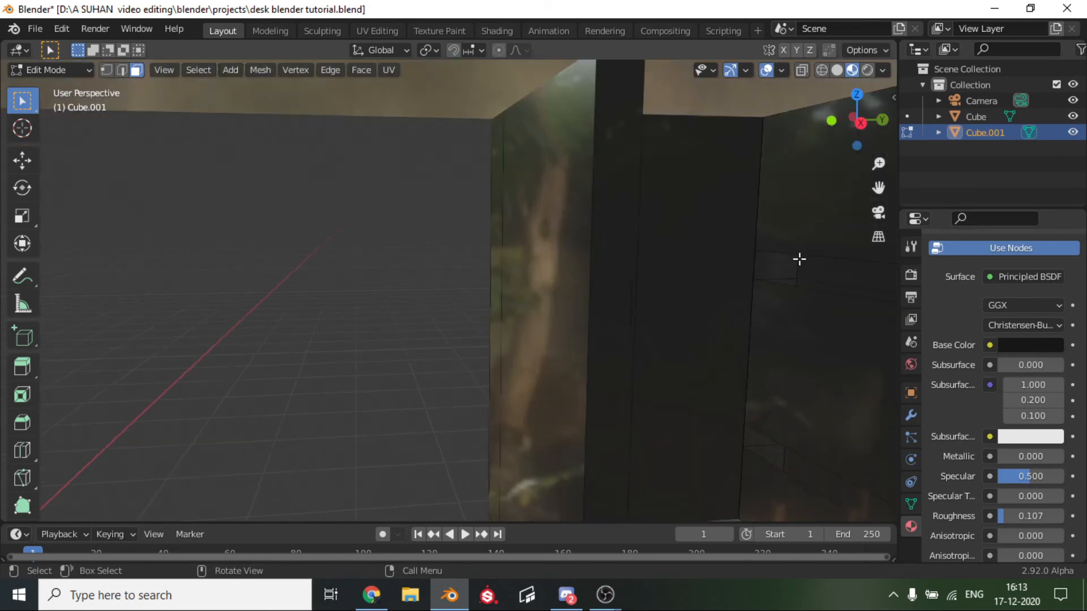
pyautogui.click(799, 273)
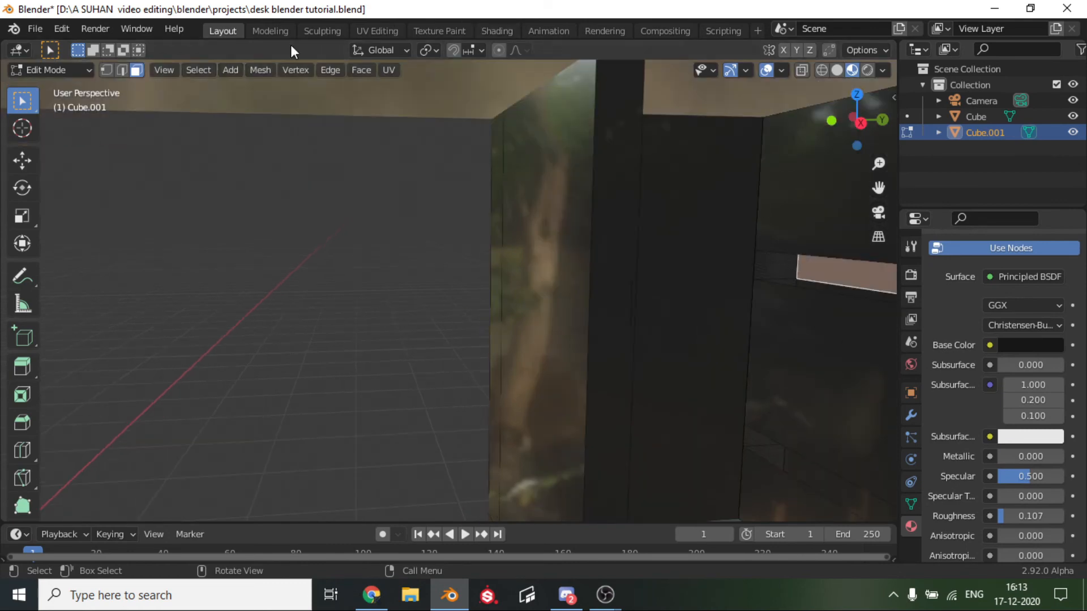
pyautogui.click(124, 72)
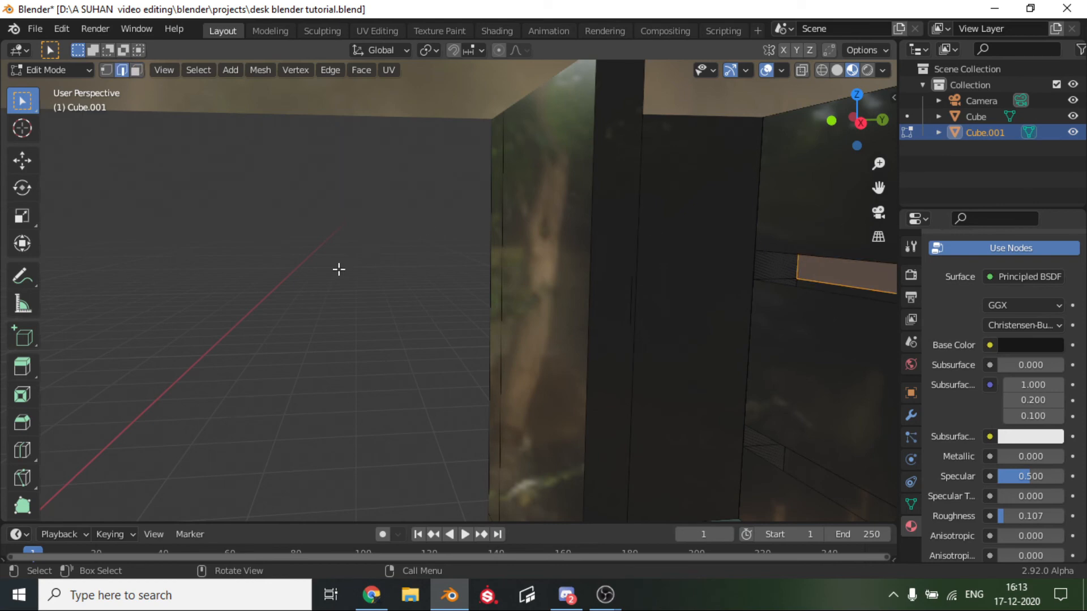
pyautogui.scroll(-2, 339, 280)
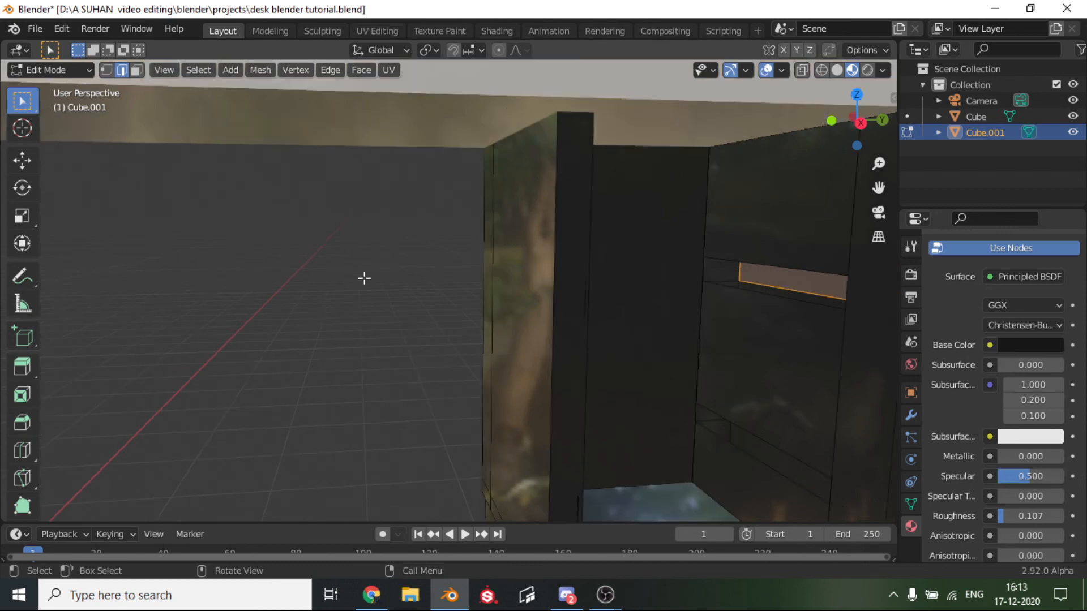
pyautogui.press('n')
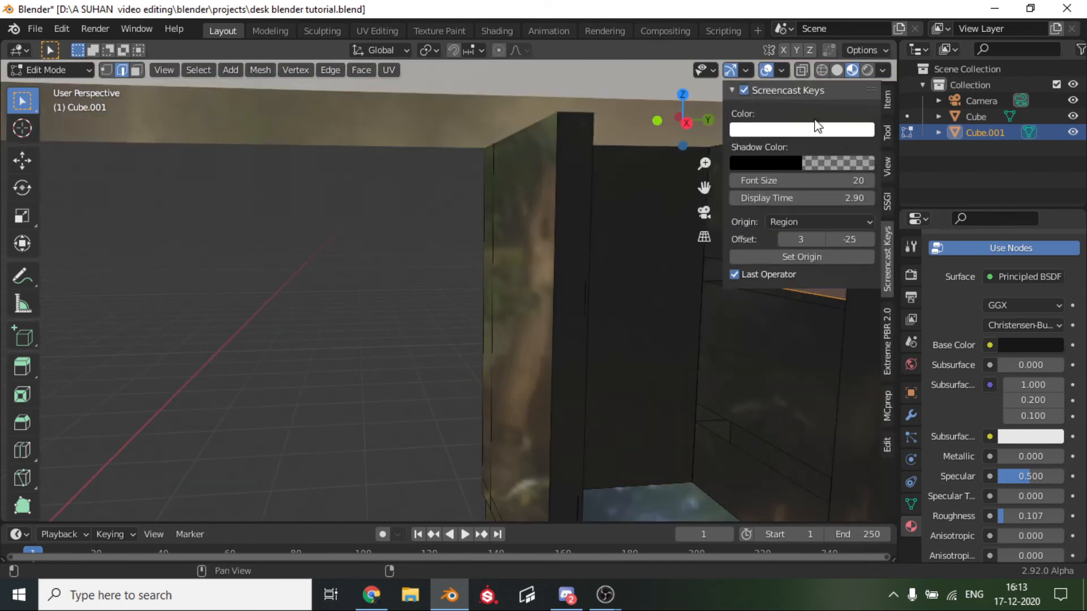
pyautogui.press('n')
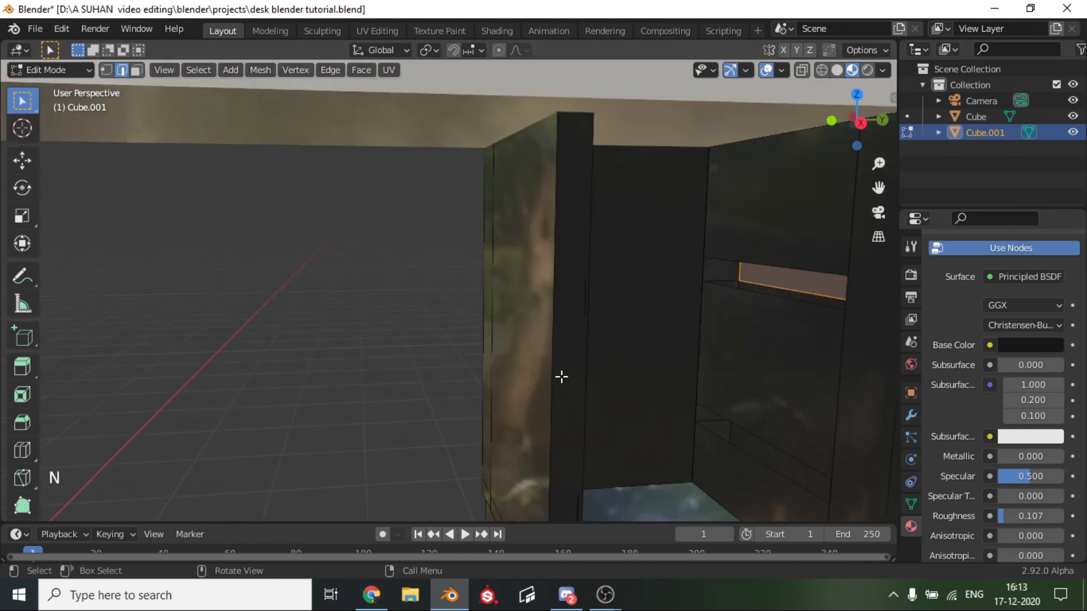
pyautogui.click(759, 269)
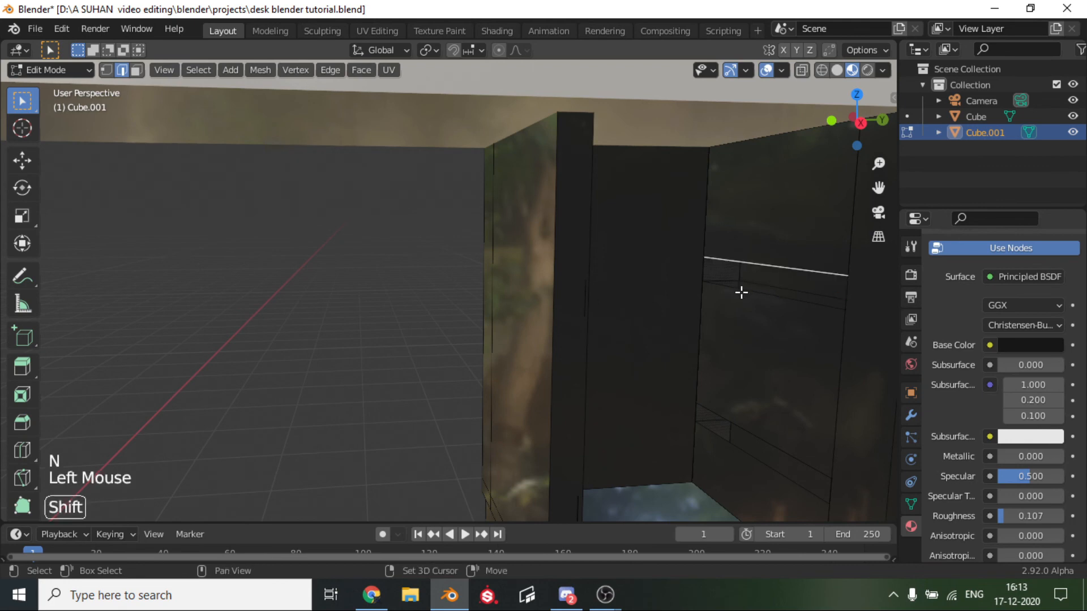
pyautogui.keyDown('shift'); pyautogui.click(741, 293); pyautogui.keyUp('shift')
pyautogui.press('f')
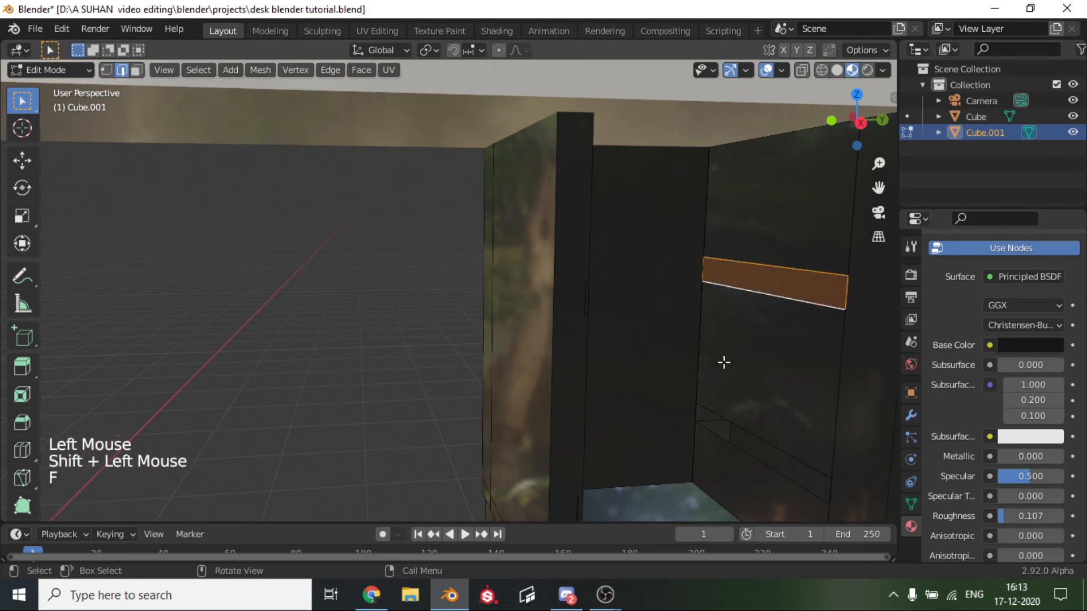
# Fill the lower shelf opening in the same side wall with a face between its two long edges, and leave Edit Mode.
pyautogui.click(717, 415)
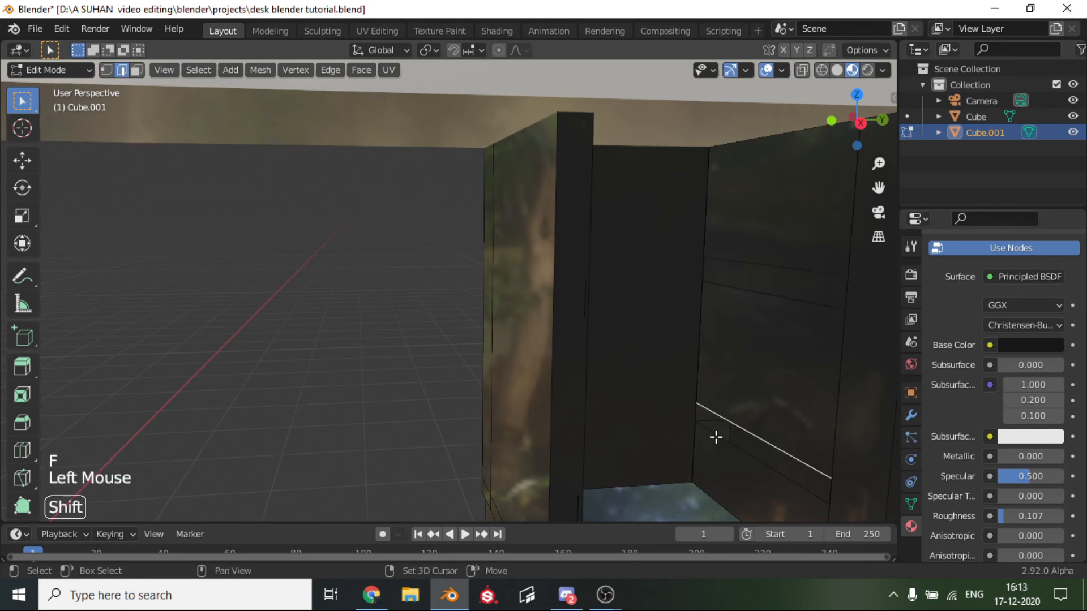
pyautogui.keyDown('shift'); pyautogui.click(716, 437); pyautogui.keyUp('shift')
pyautogui.press('f')
pyautogui.click(554, 278)
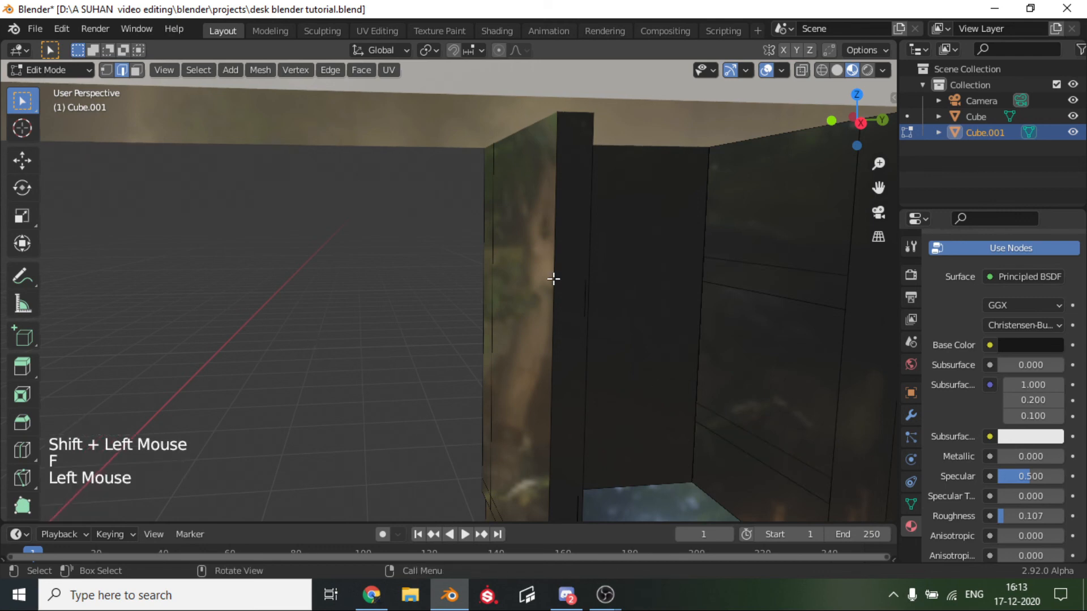
pyautogui.scroll(-3, 576, 270)
pyautogui.press('Tab')
# Add the tabletop to the selected legs and cabinet and join them into one desk object.
pyautogui.scroll(-5, 577, 269)
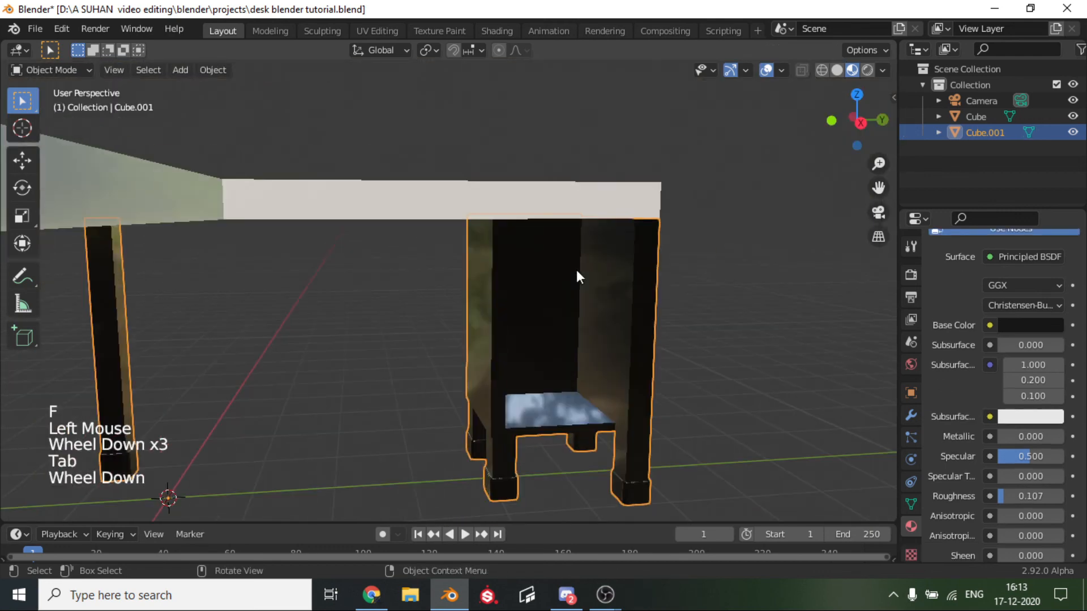
pyautogui.scroll(-1, 379, 293)
pyautogui.moveTo(379, 293); pyautogui.dragTo(132, 337, button='middle')
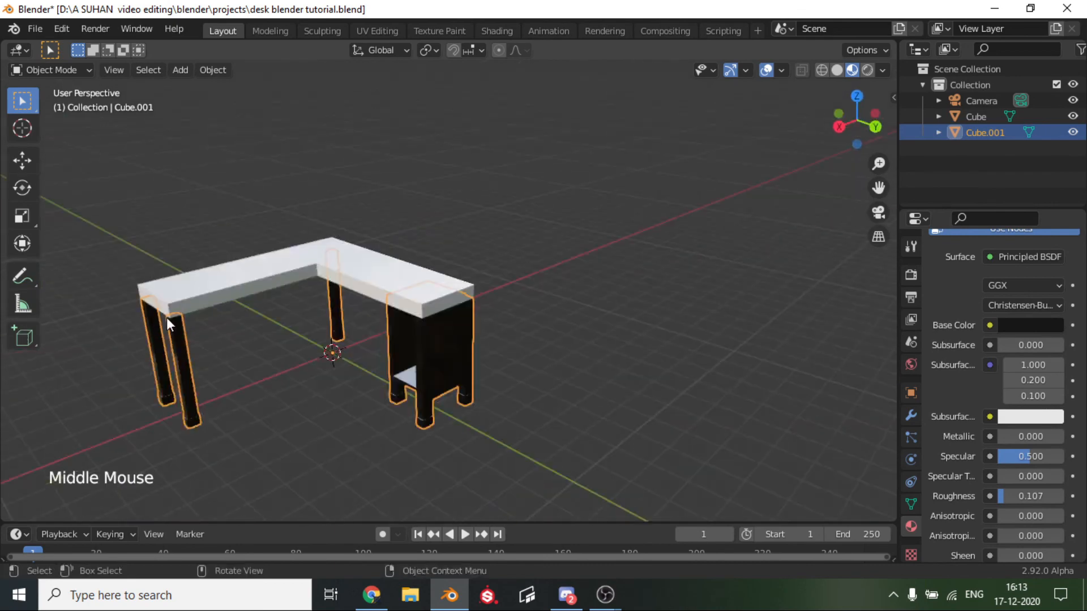
pyautogui.moveTo(874, 193); pyautogui.dragTo(1016, 124)
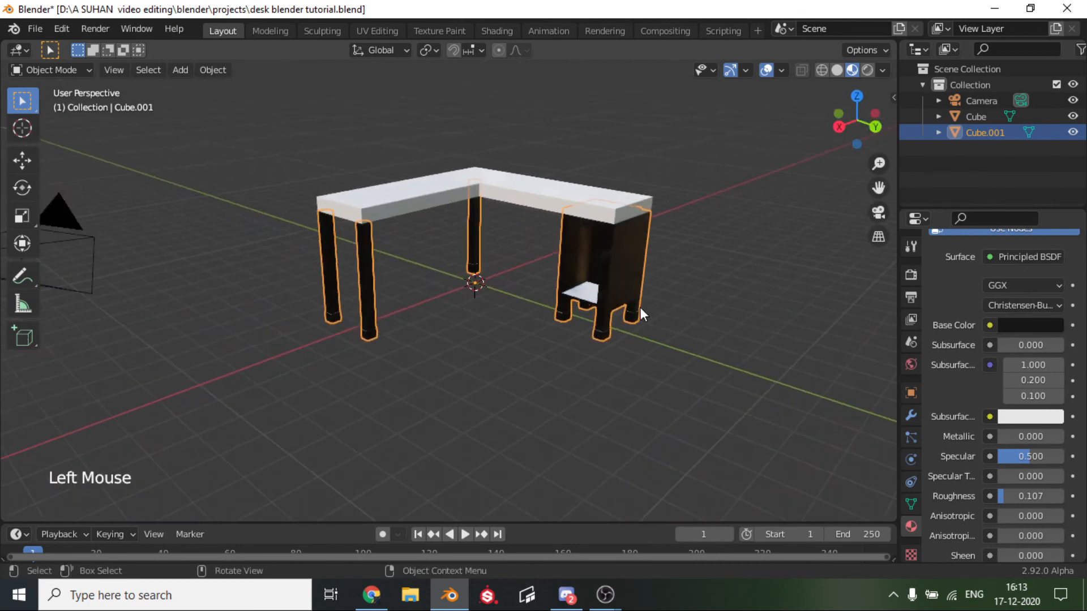
pyautogui.scroll(3, 637, 308)
pyautogui.moveTo(637, 308); pyautogui.dragTo(705, 305, button='middle')
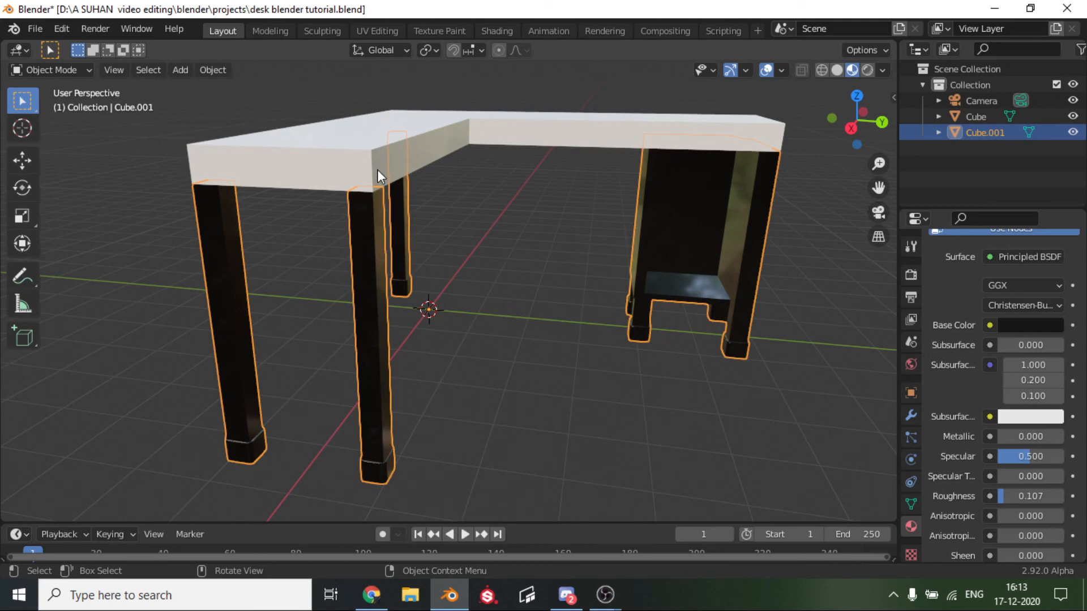
pyautogui.press('shift')
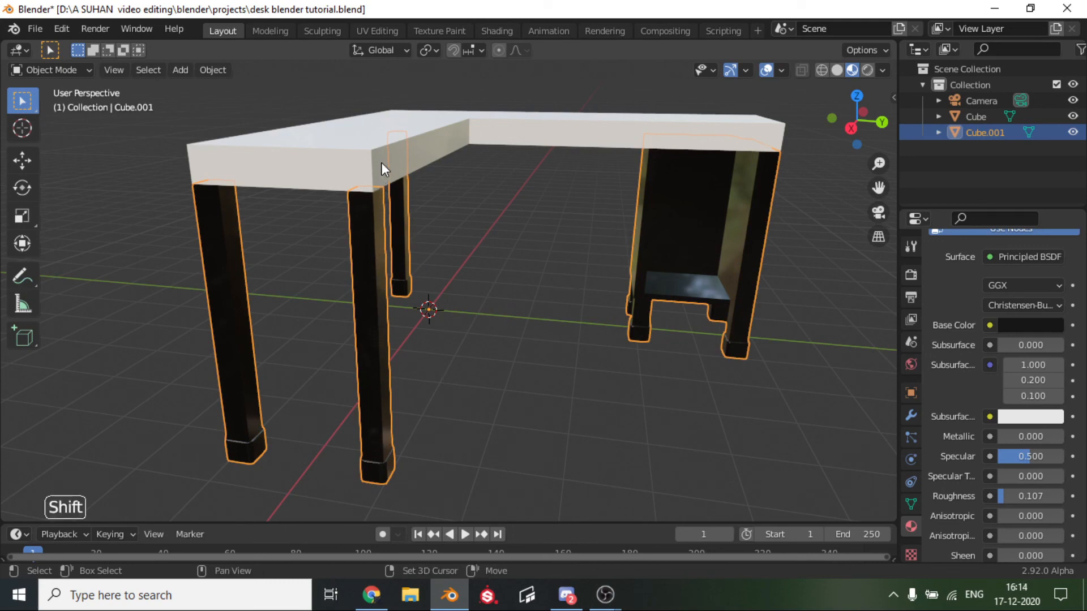
pyautogui.keyDown('shift'); pyautogui.click(382, 162); pyautogui.keyUp('shift')
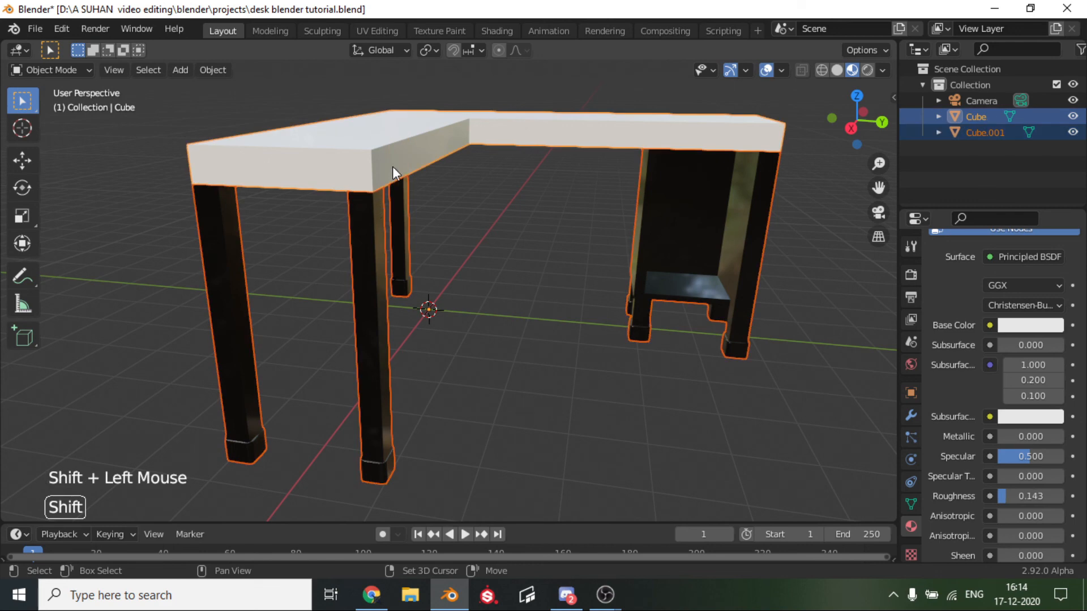
pyautogui.hotkey('ctrl', 'j')
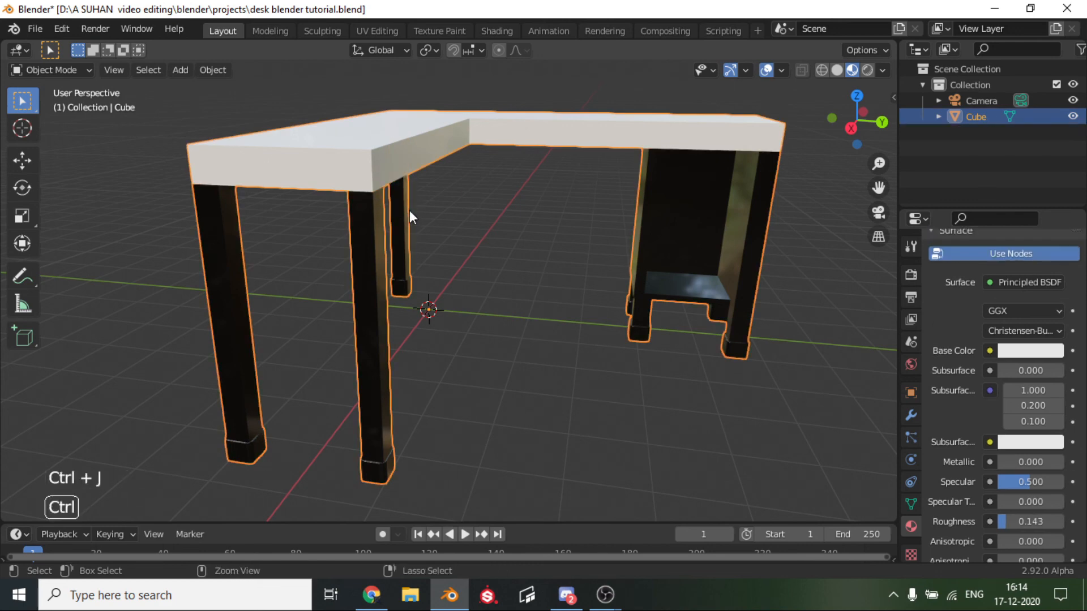
# Inspect the joined desk's mesh in Edit Mode from the back, top and underside, and return to Object Mode.
pyautogui.scroll(-4, 535, 238)
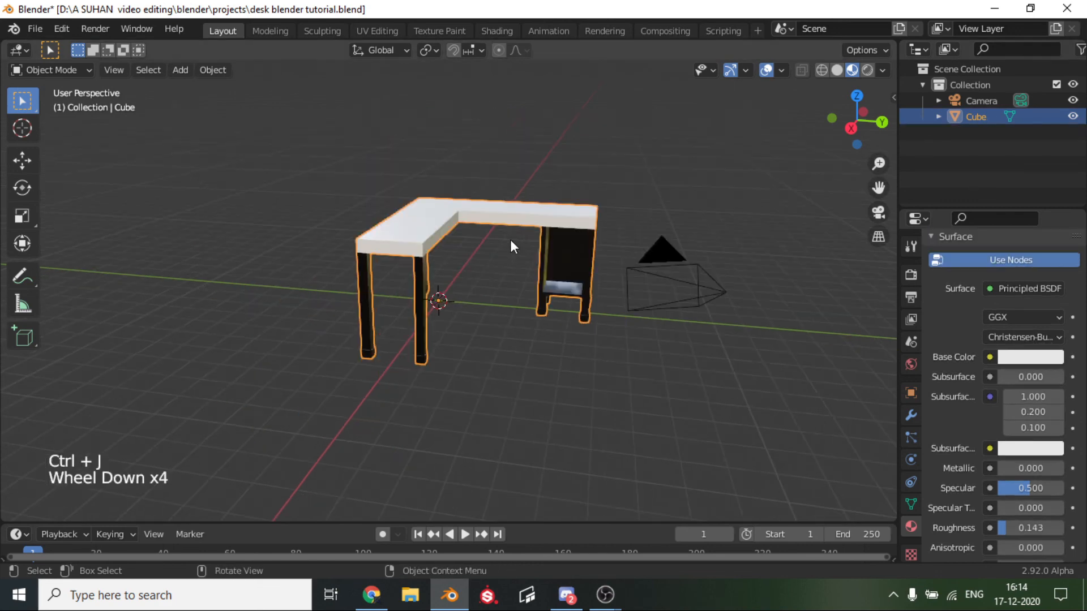
pyautogui.moveTo(510, 240); pyautogui.dragTo(716, 264, button='middle')
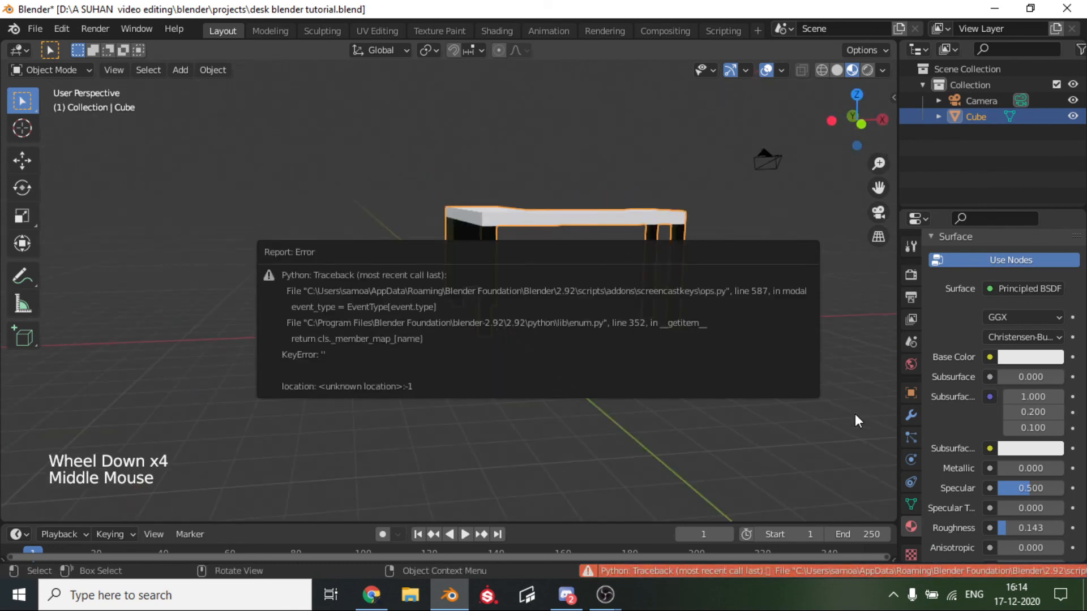
pyautogui.press('Tab')
pyautogui.scroll(6, 413, 211)
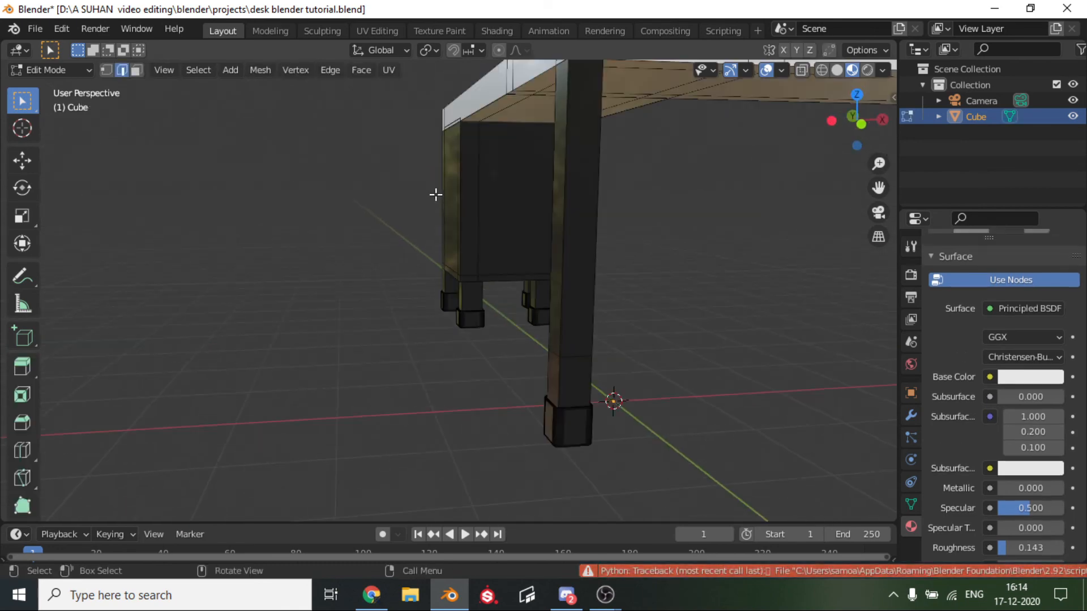
pyautogui.moveTo(435, 194); pyautogui.dragTo(231, 237, button='middle')
pyautogui.scroll(-4, 474, 295)
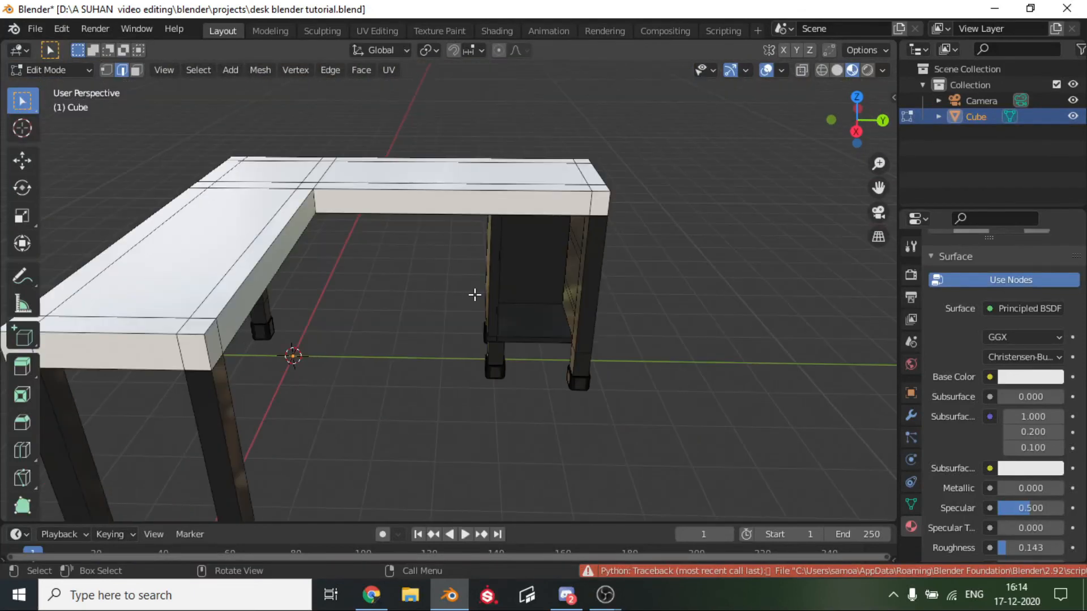
pyautogui.moveTo(476, 294); pyautogui.dragTo(522, 236, button='middle')
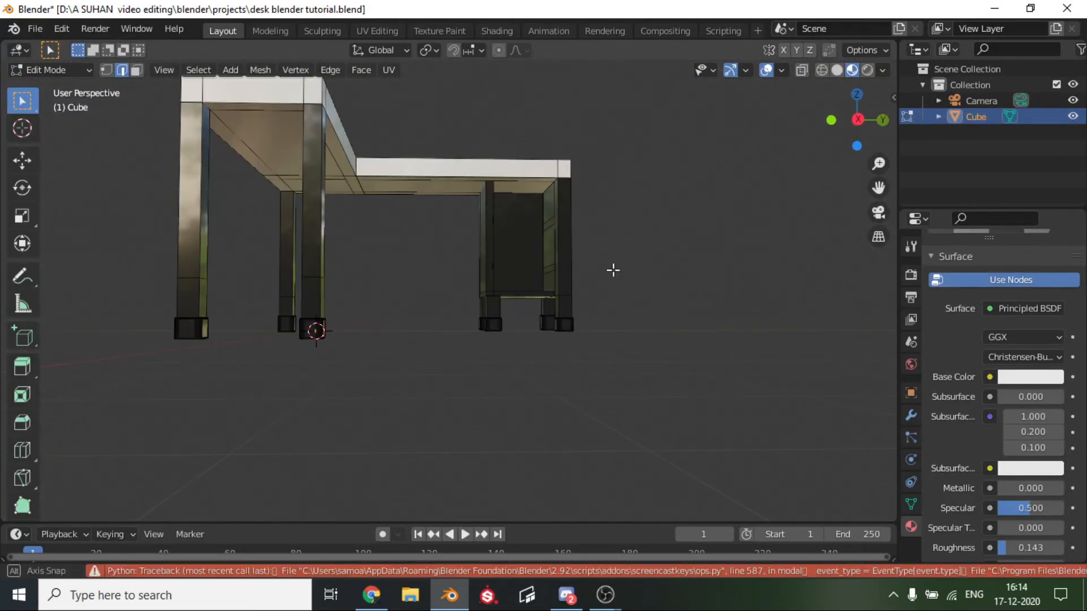
pyautogui.moveTo(611, 269); pyautogui.dragTo(711, 281, button='middle')
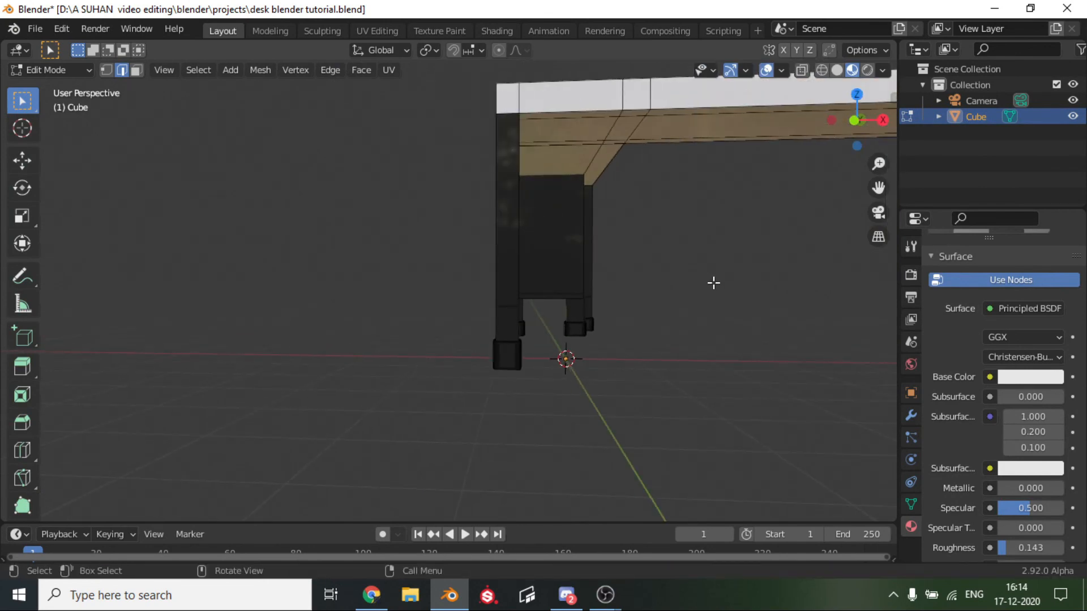
pyautogui.press('Tab')
pyautogui.scroll(-3, 713, 283)
pyautogui.moveTo(713, 283); pyautogui.dragTo(481, 297, button='middle')
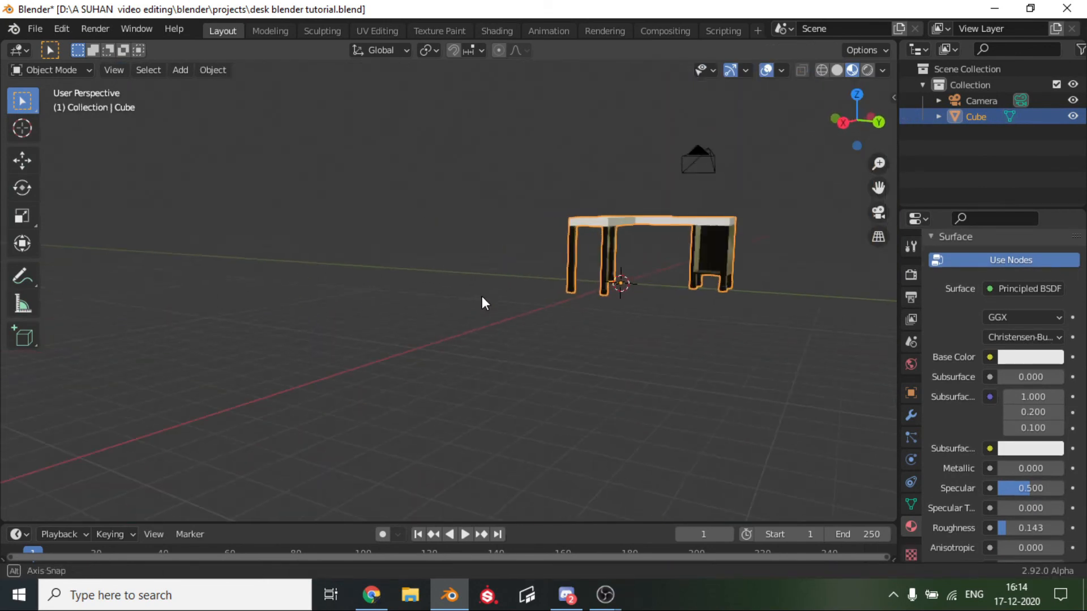